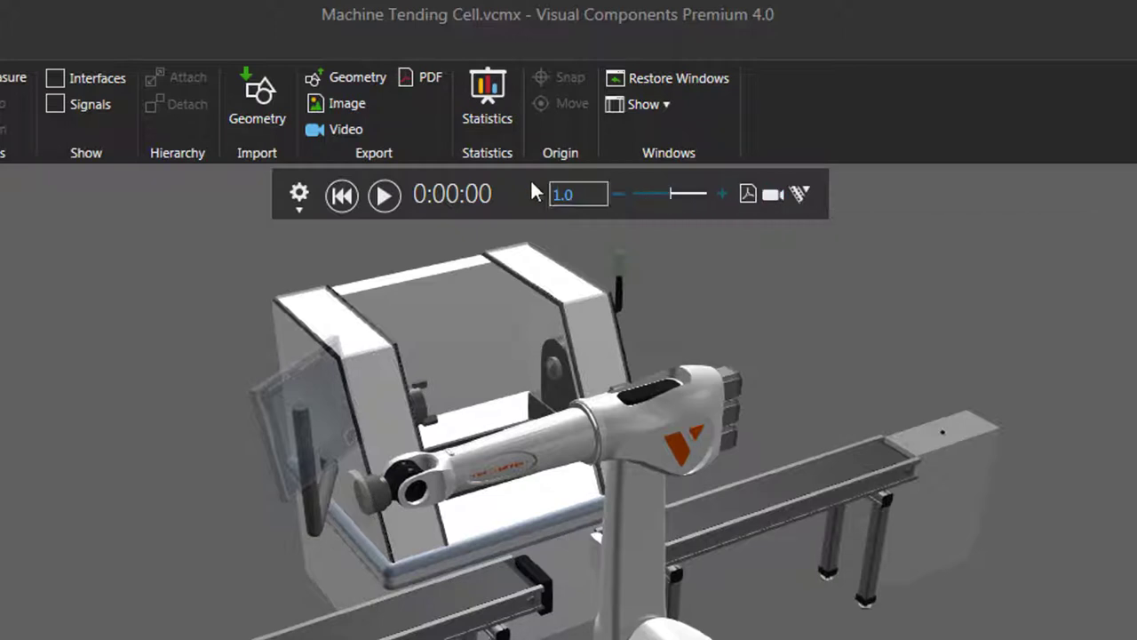
- Open the video export settings and set the resolution to Screen resolution
{"action": "left_click", "coordinate": [365, 131]}
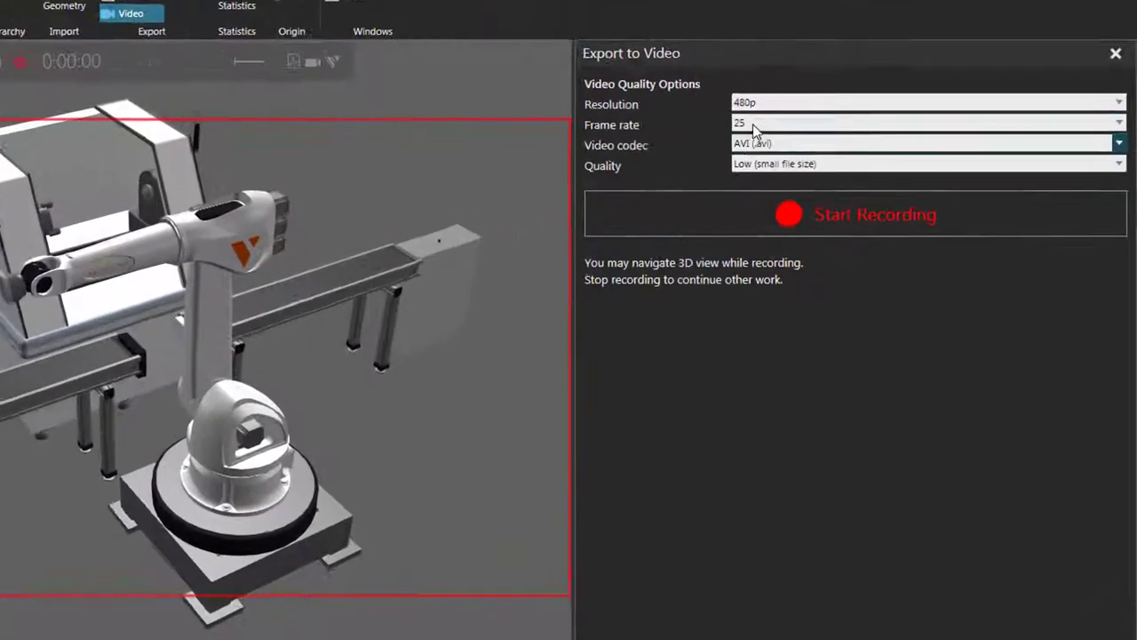
{"action": "left_click", "coordinate": [777, 103]}
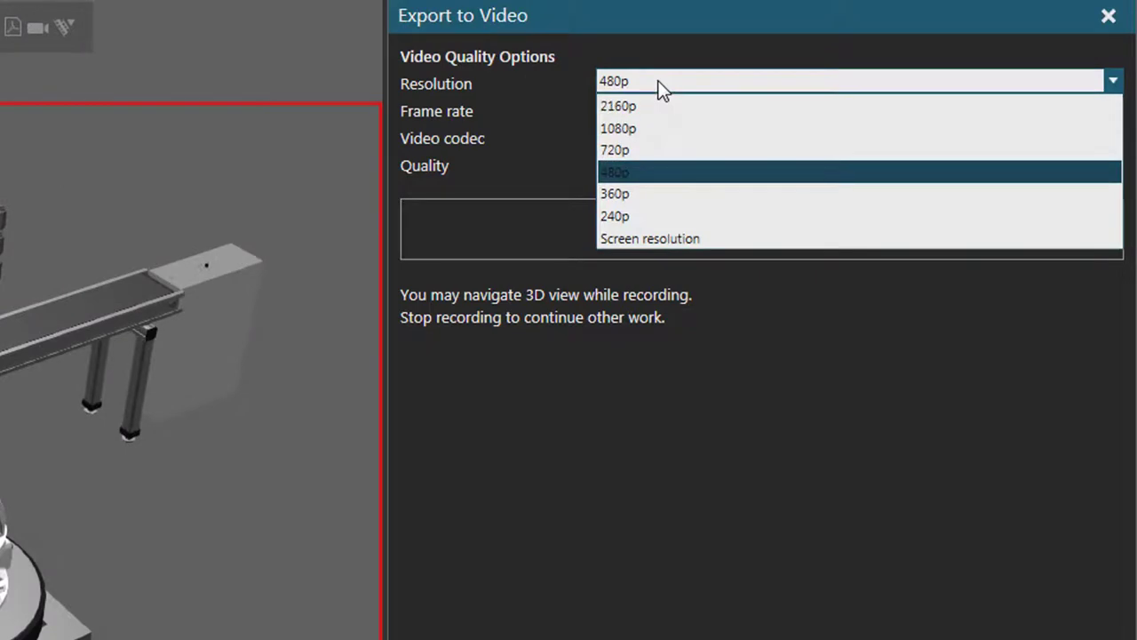
{"action": "left_click", "coordinate": [704, 239]}
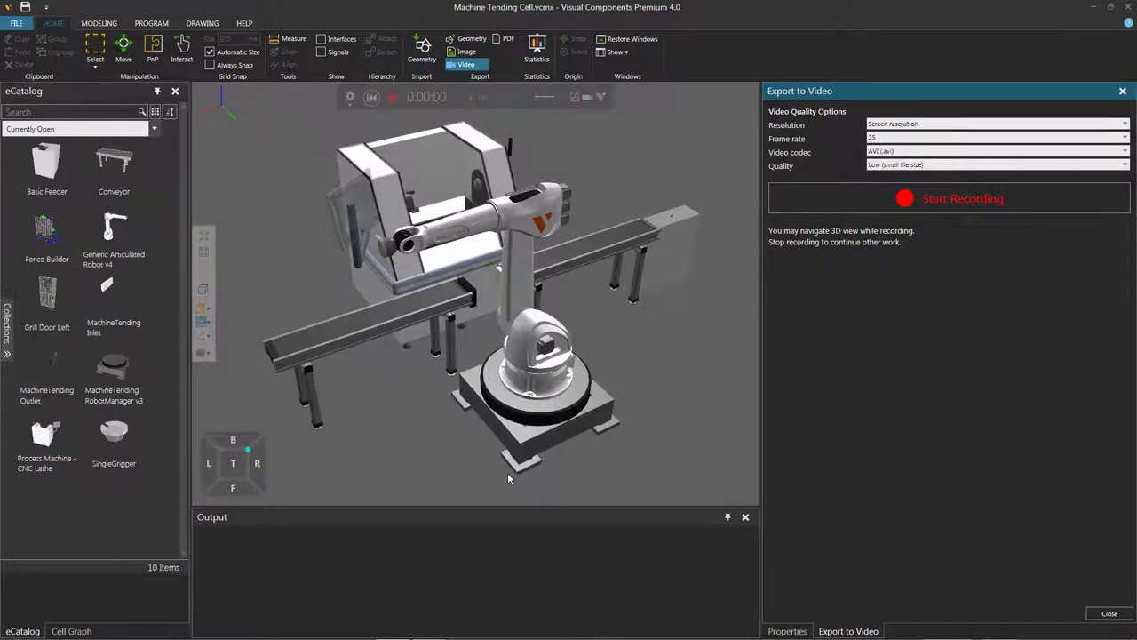
- Shrink the 3D view by enlarging the Output panel, and restore the windows to the default layout
{"action": "left_click_drag", "start_coordinate": [511, 508], "coordinate": [512, 354]}
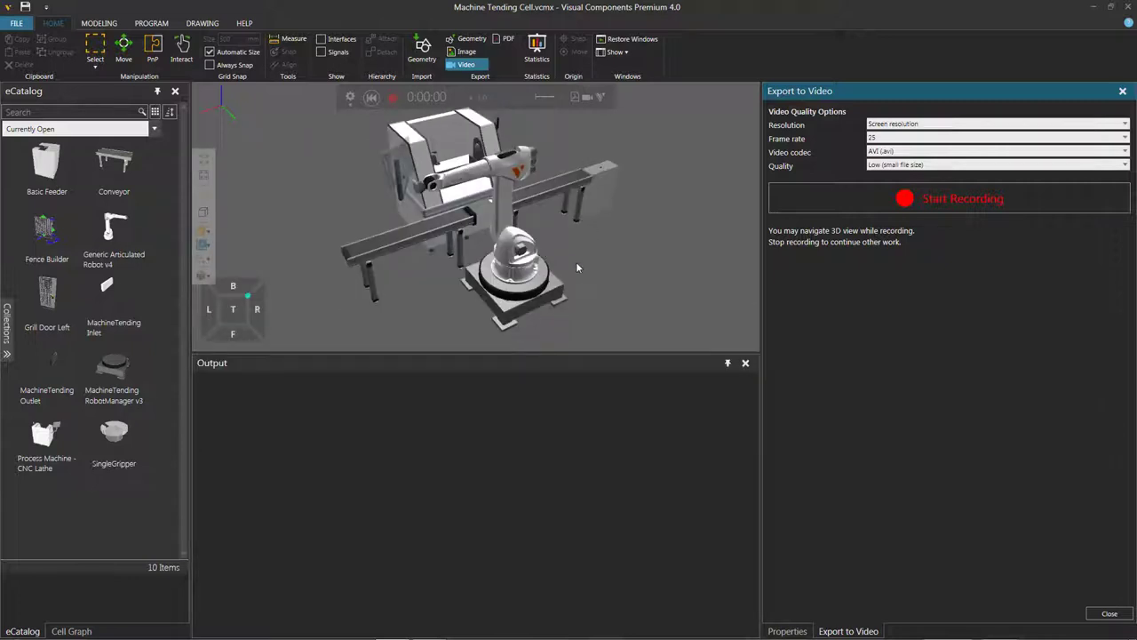
{"action": "key", "text": "F11"}
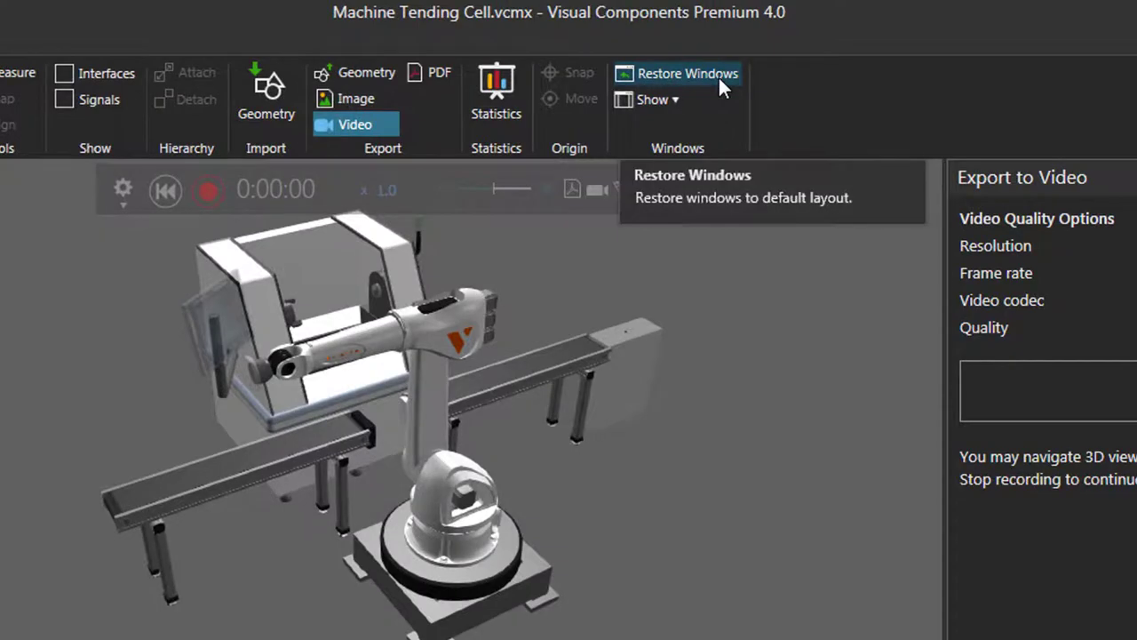
{"action": "left_click", "coordinate": [718, 76]}
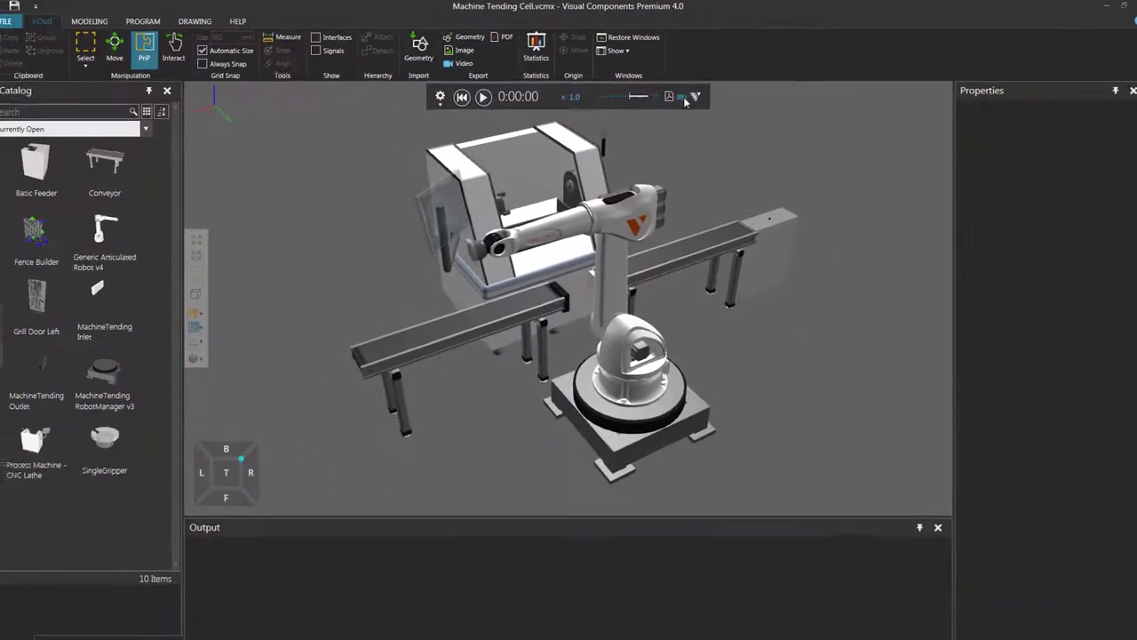
- Open the video export settings and choose a resolution of 1080p with a frame rate of 25
{"action": "left_click", "coordinate": [390, 104]}
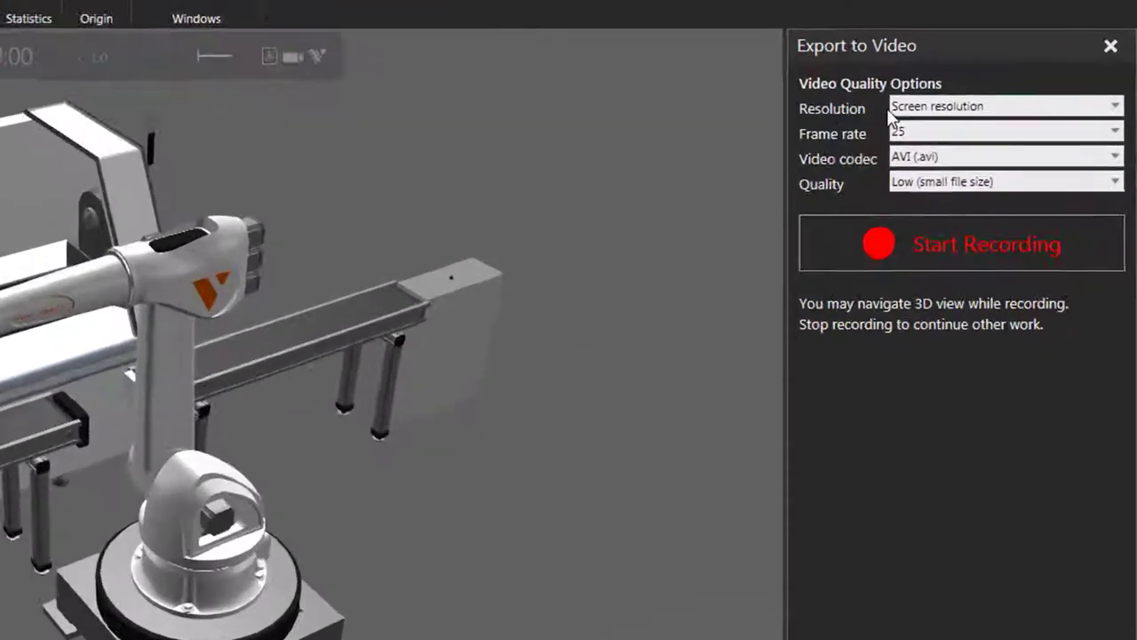
{"action": "left_click", "coordinate": [1019, 121]}
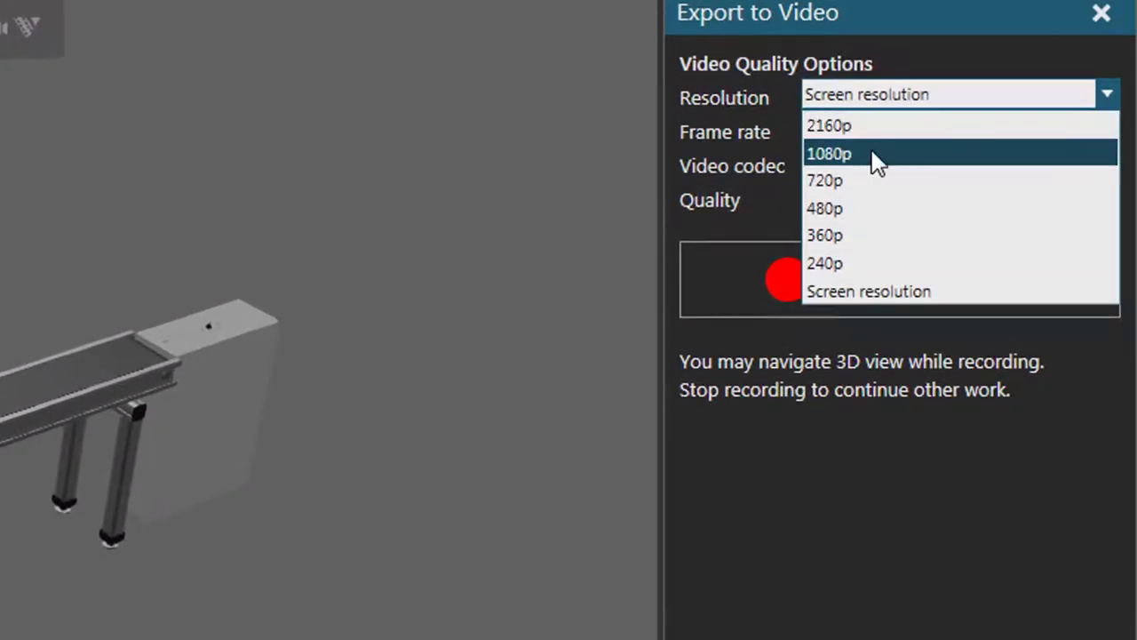
{"action": "left_click", "coordinate": [873, 154]}
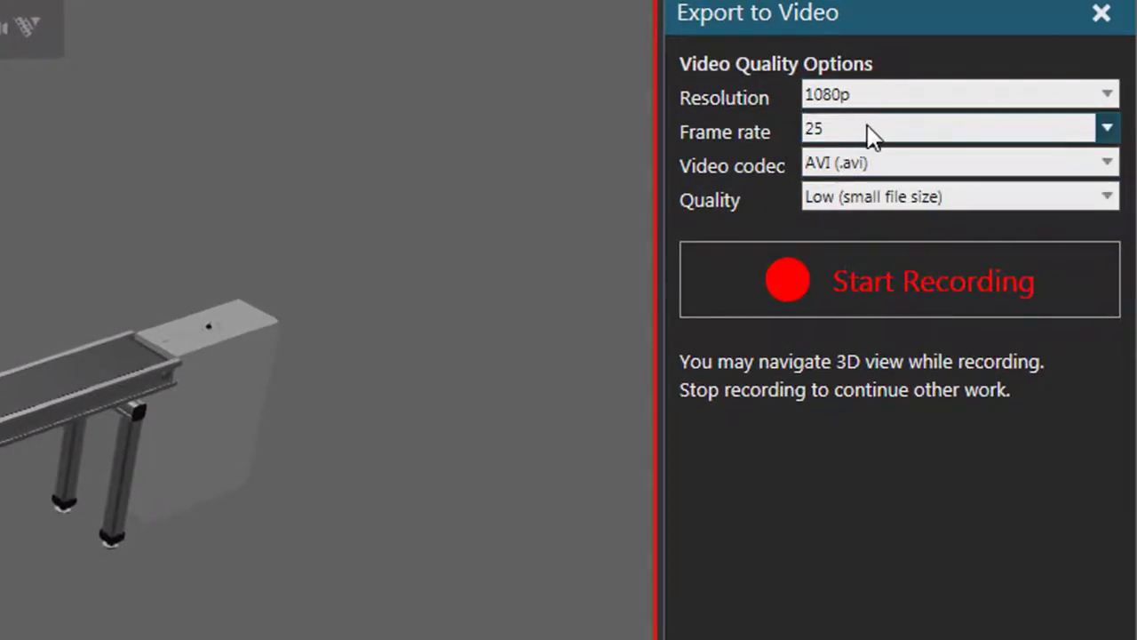
{"action": "left_click", "coordinate": [868, 132]}
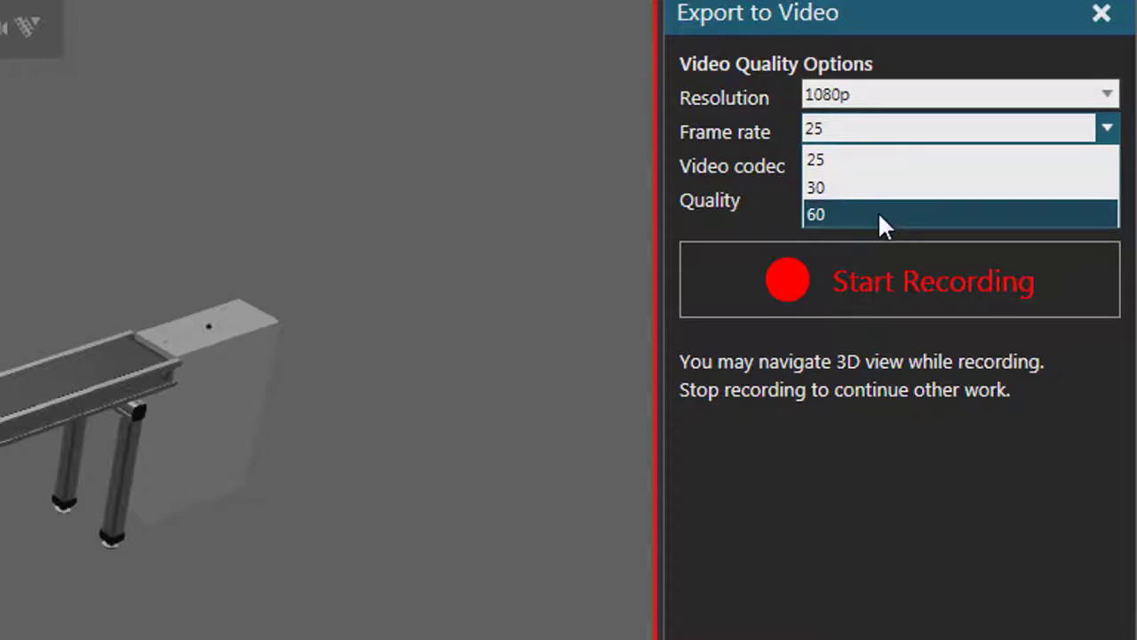
{"action": "left_click", "coordinate": [872, 163]}
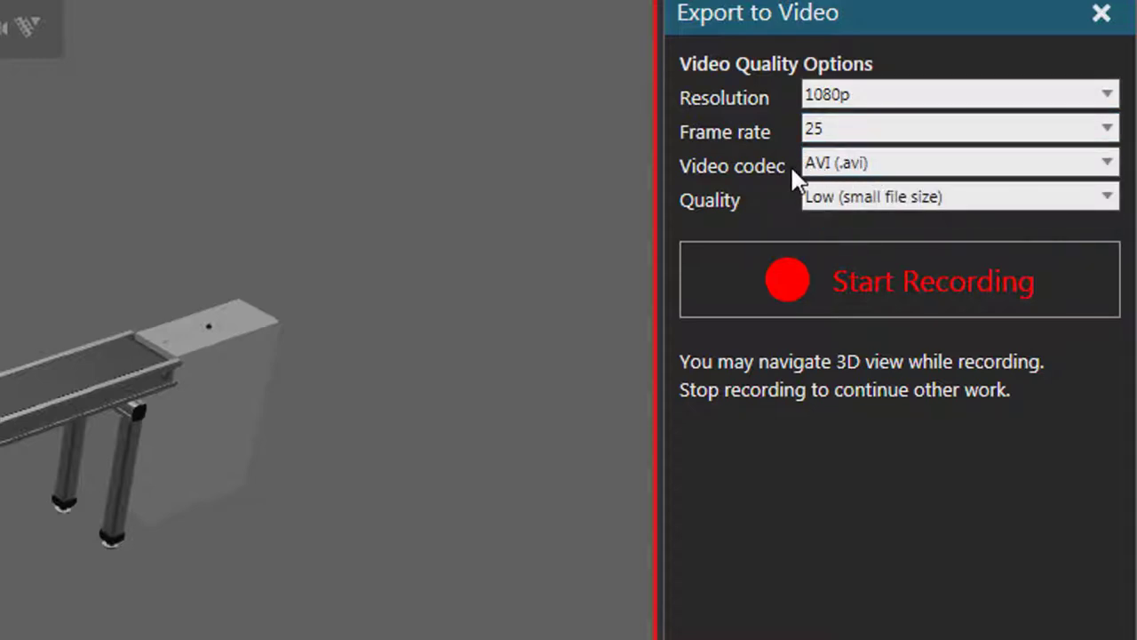
- Choose AVI (.avi) as the video codec and set the quality to High (large file size)
{"action": "left_click", "coordinate": [919, 169]}
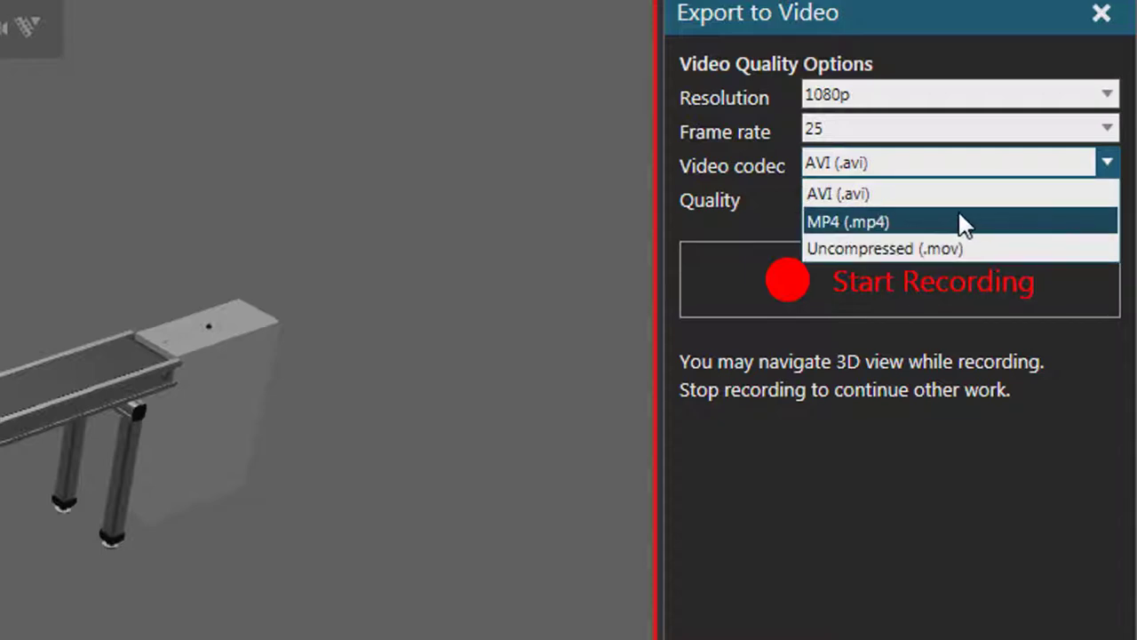
{"action": "left_click", "coordinate": [910, 195]}
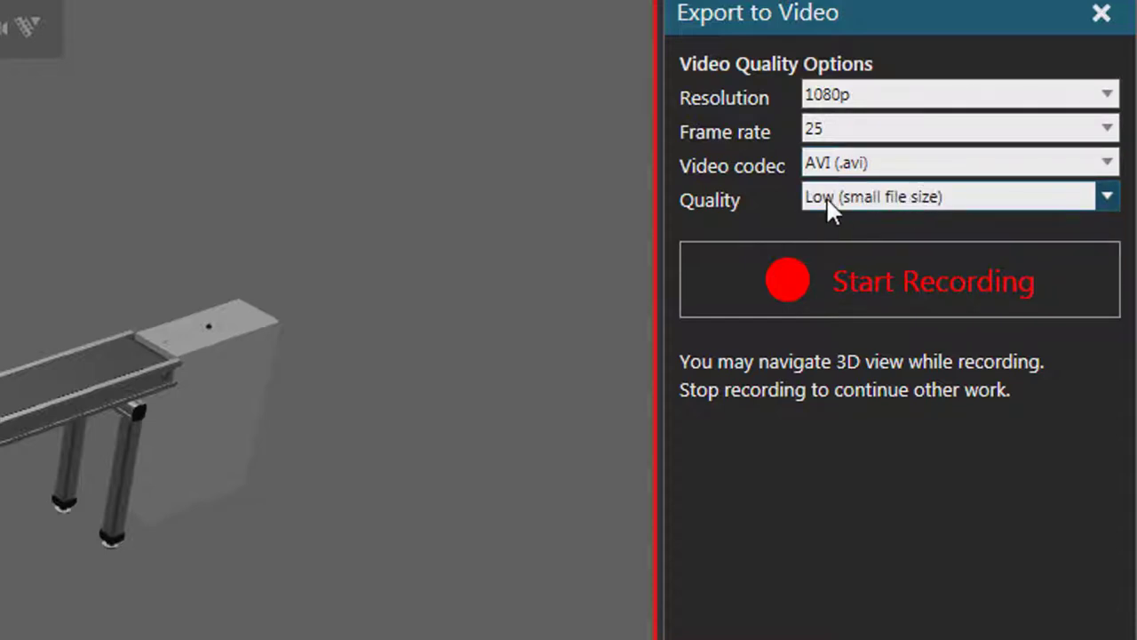
{"action": "left_click", "coordinate": [857, 195]}
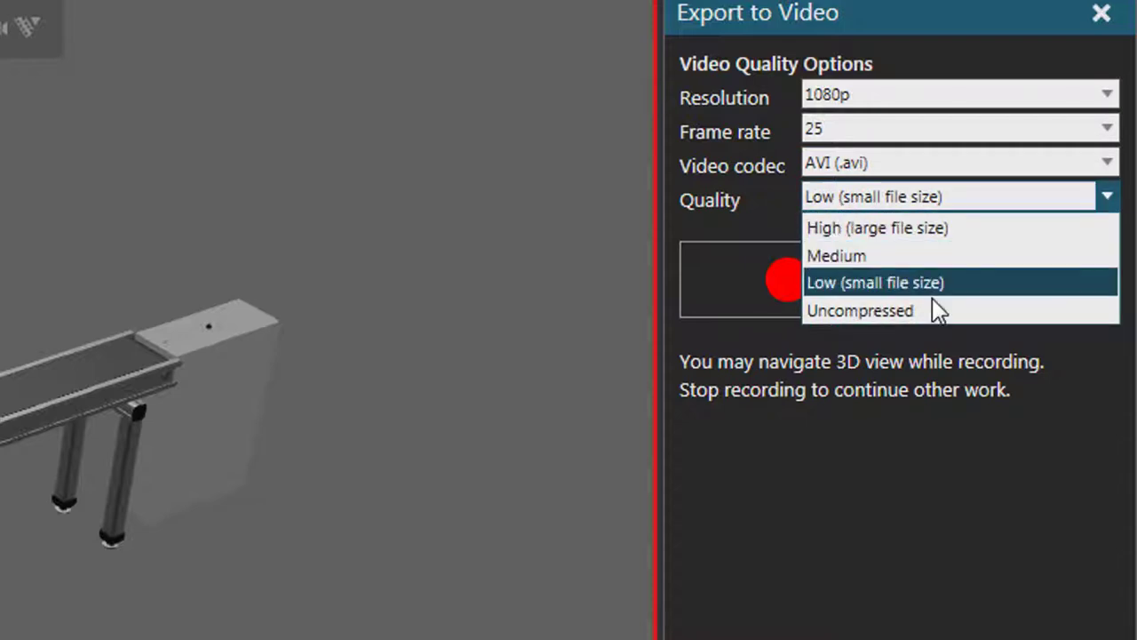
{"action": "left_click", "coordinate": [921, 233]}
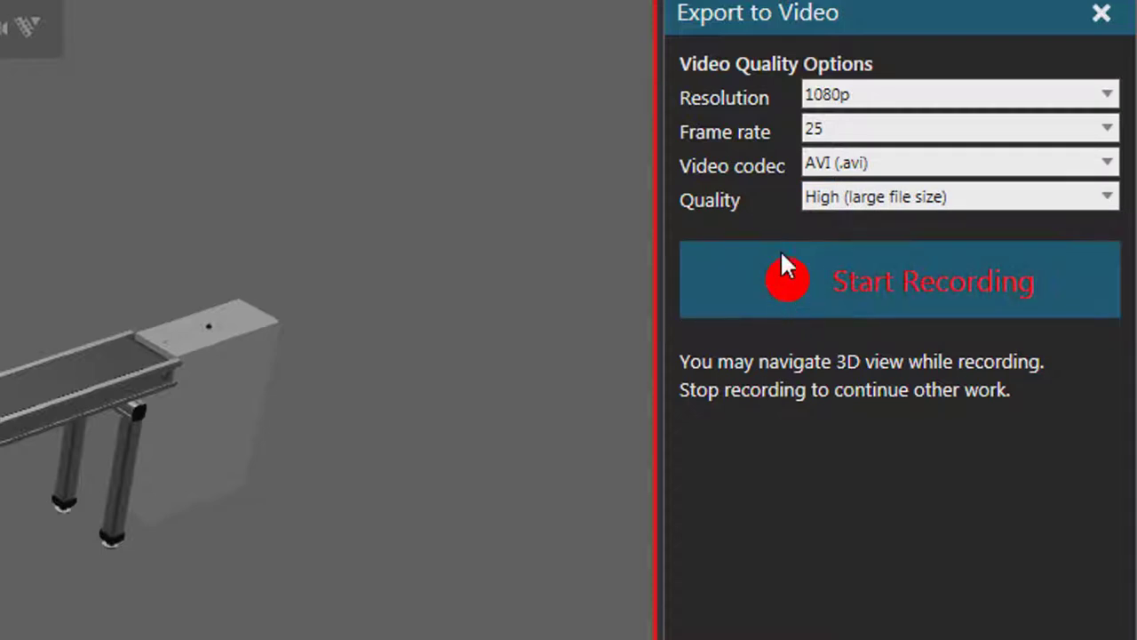
- Start the video recording, saving it as Machine_Tending_Cell in the Videos library
{"action": "left_click", "coordinate": [802, 281]}
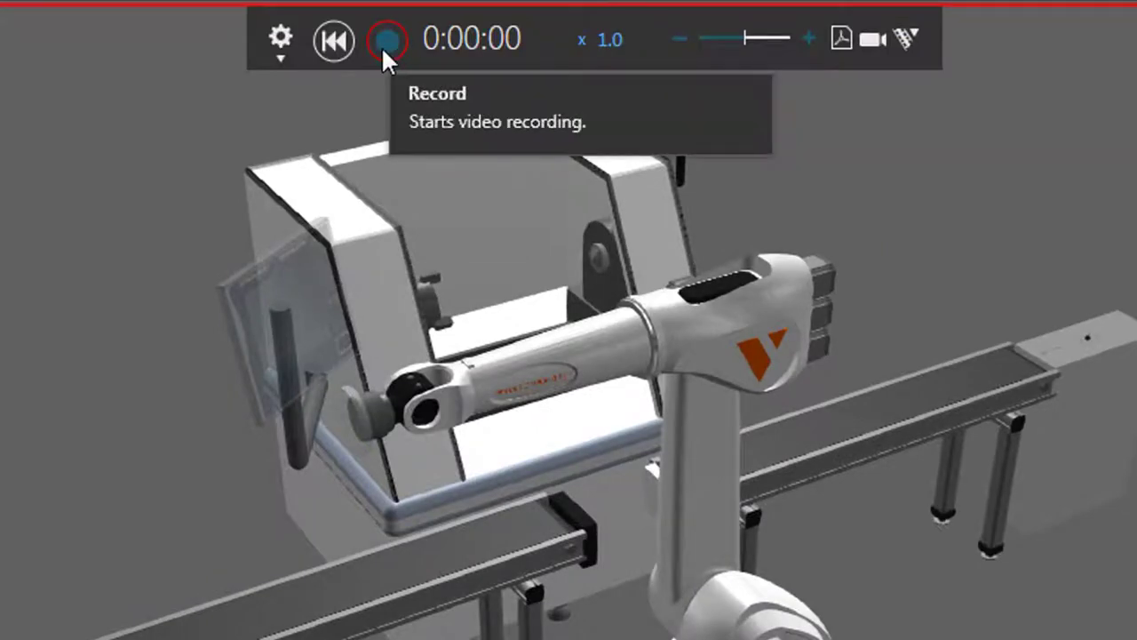
{"action": "left_click", "coordinate": [384, 41]}
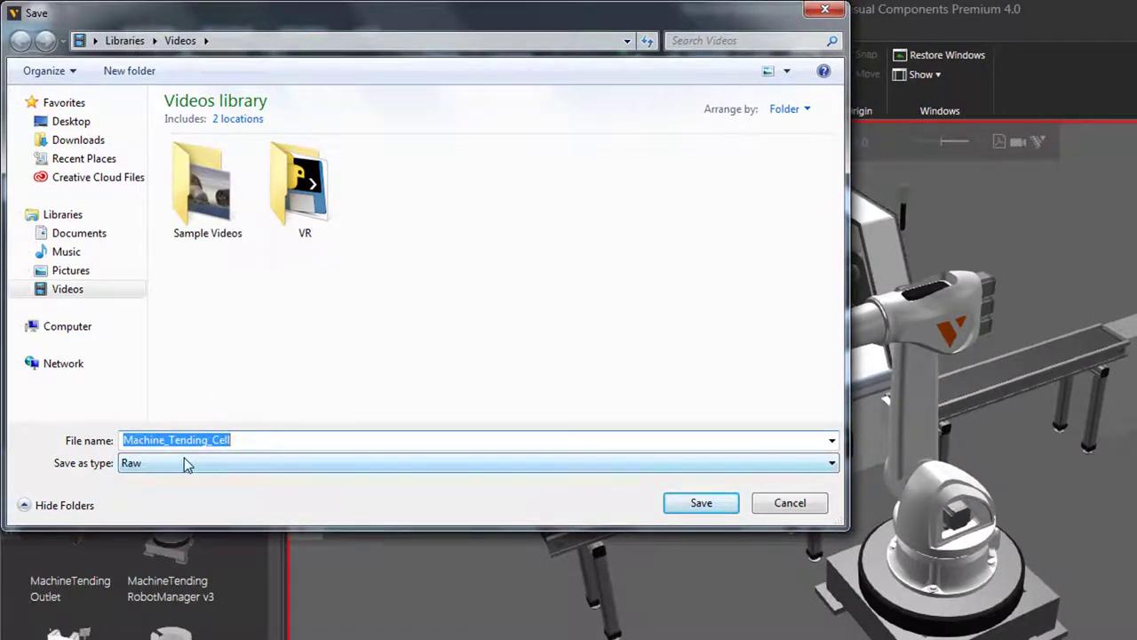
{"action": "left_click", "coordinate": [726, 505]}
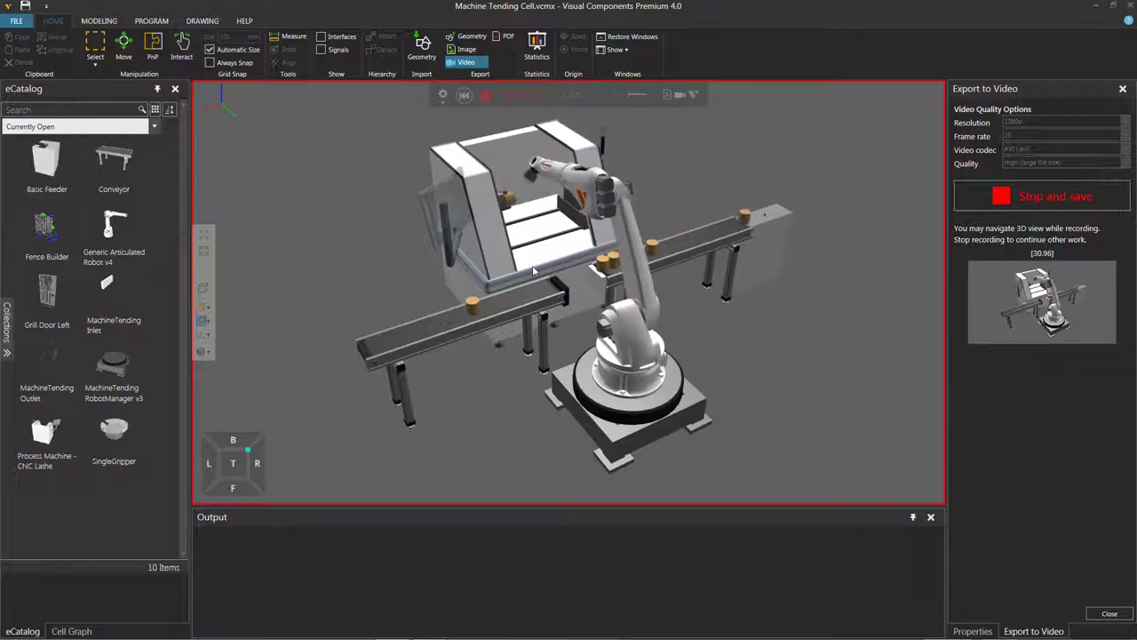
- Orbit around the robot cell and zoom in on the robot and machine while the simulation is being recorded
{"action": "right_click_drag", "start_coordinate": [768, 354], "coordinate": [752, 223]}
{"action": "right_click_drag", "start_coordinate": [727, 330], "coordinate": [633, 357]}
{"action": "scroll", "coordinate": [631, 355], "scroll_direction": "up", "scroll_amount": 6}
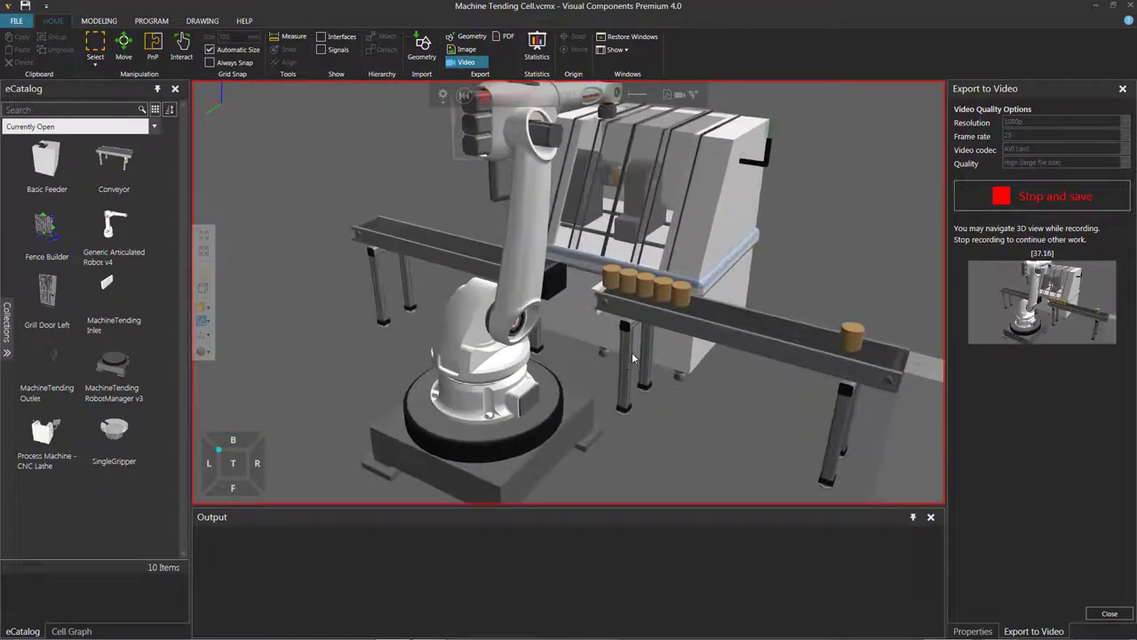
{"action": "scroll", "coordinate": [800, 300], "scroll_direction": "up", "scroll_amount": 2}
{"action": "right_click_drag", "start_coordinate": [799, 300], "coordinate": [880, 307]}
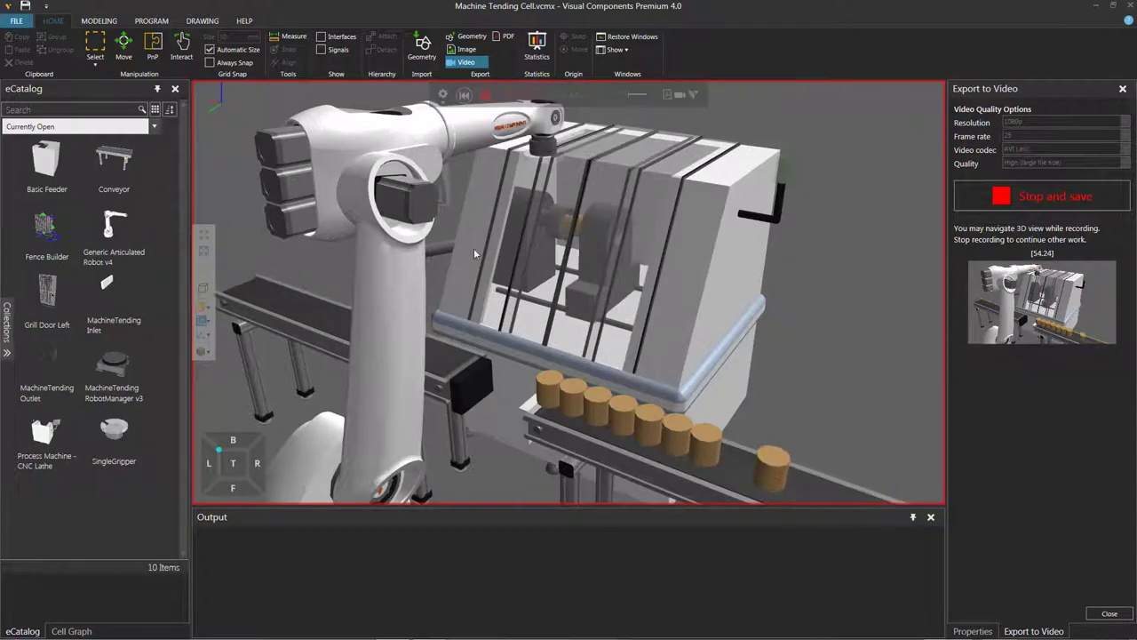
{"action": "scroll", "coordinate": [473, 248], "scroll_direction": "down", "scroll_amount": 3}
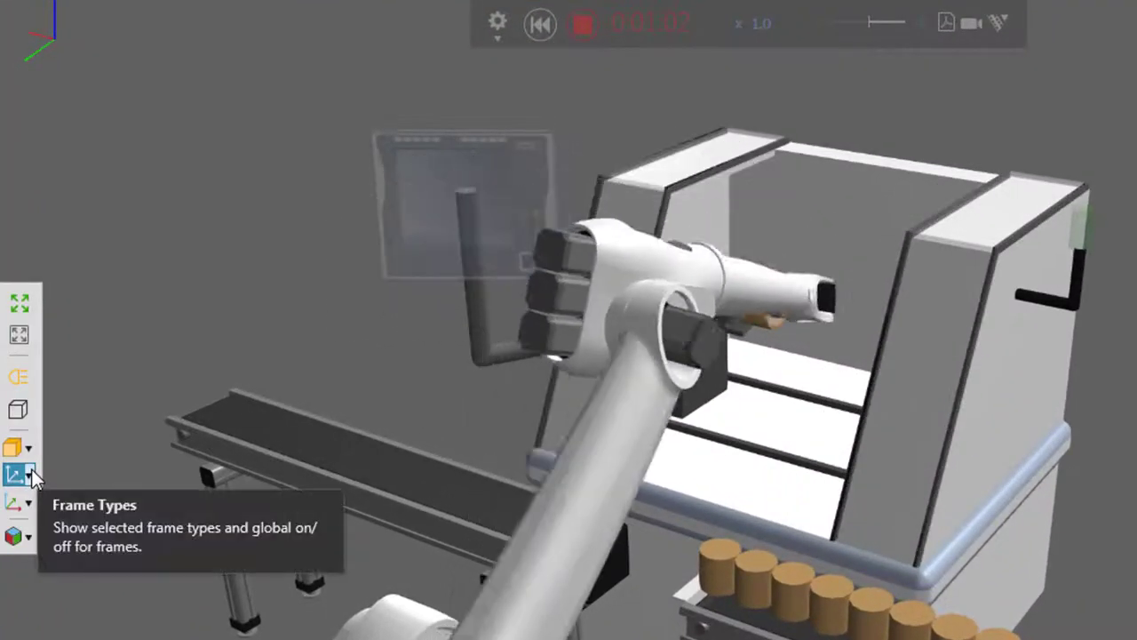
- Show the Frames frame type in the 3D view during recording and hide it again
{"action": "left_click", "coordinate": [30, 475]}
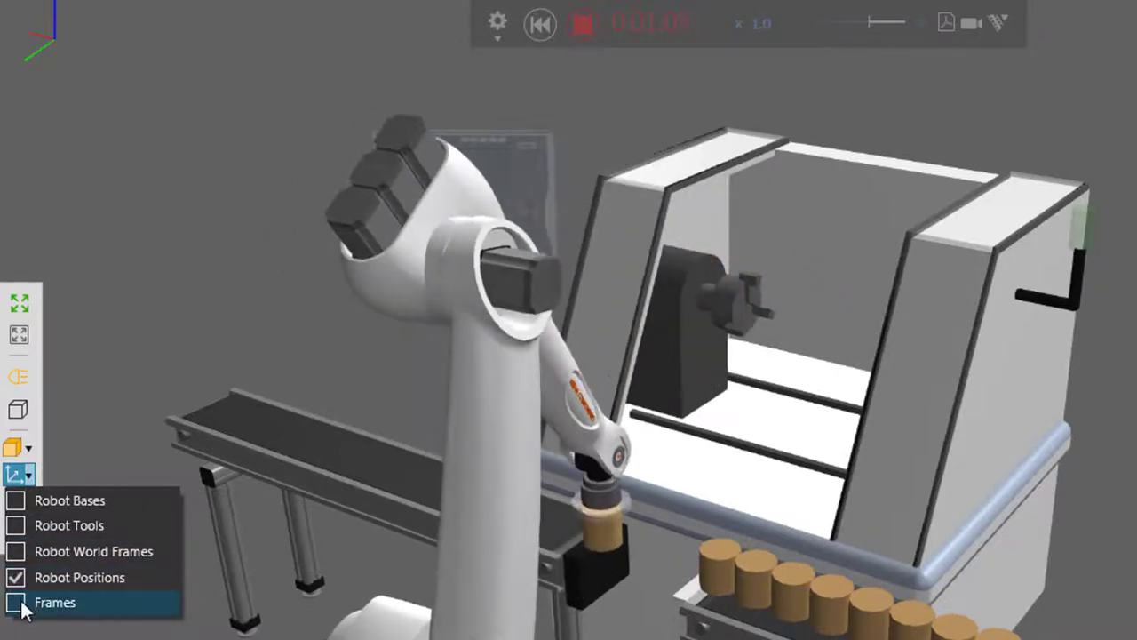
{"action": "left_click", "coordinate": [15, 603]}
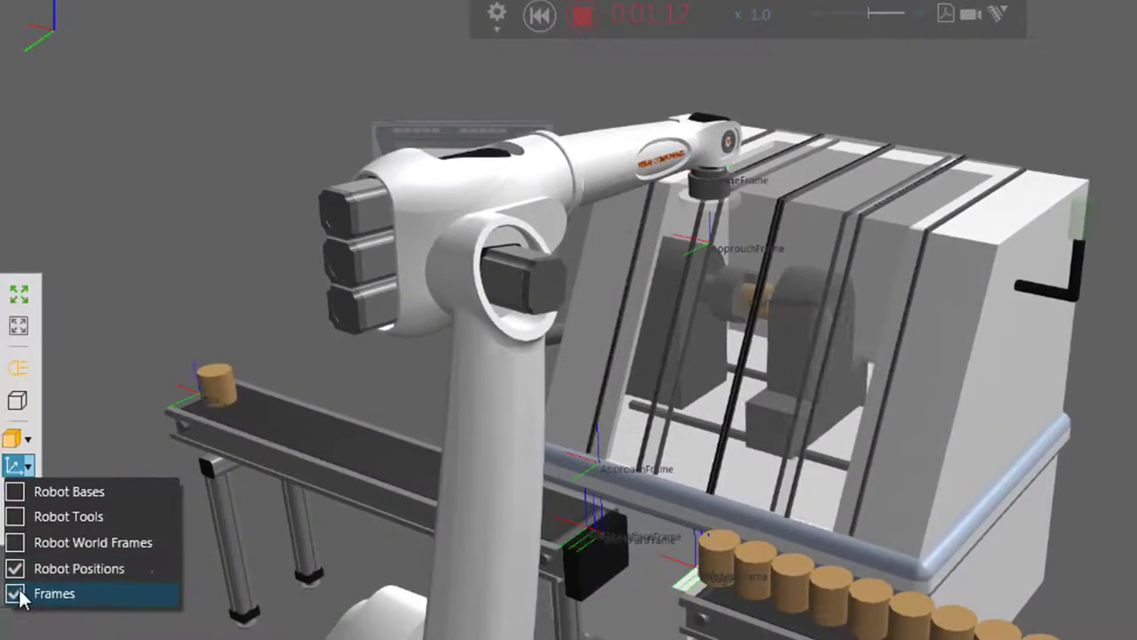
{"action": "left_click", "coordinate": [15, 593]}
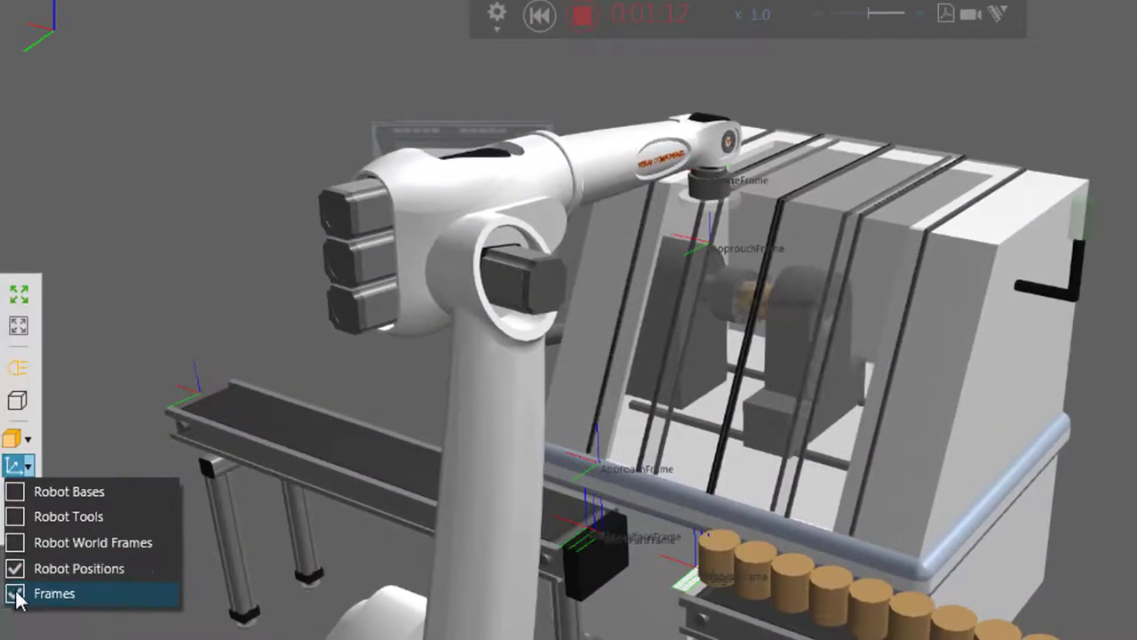
- Switch the render mode to Wireframe during recording and return it to Shaded
{"action": "left_click", "coordinate": [29, 440]}
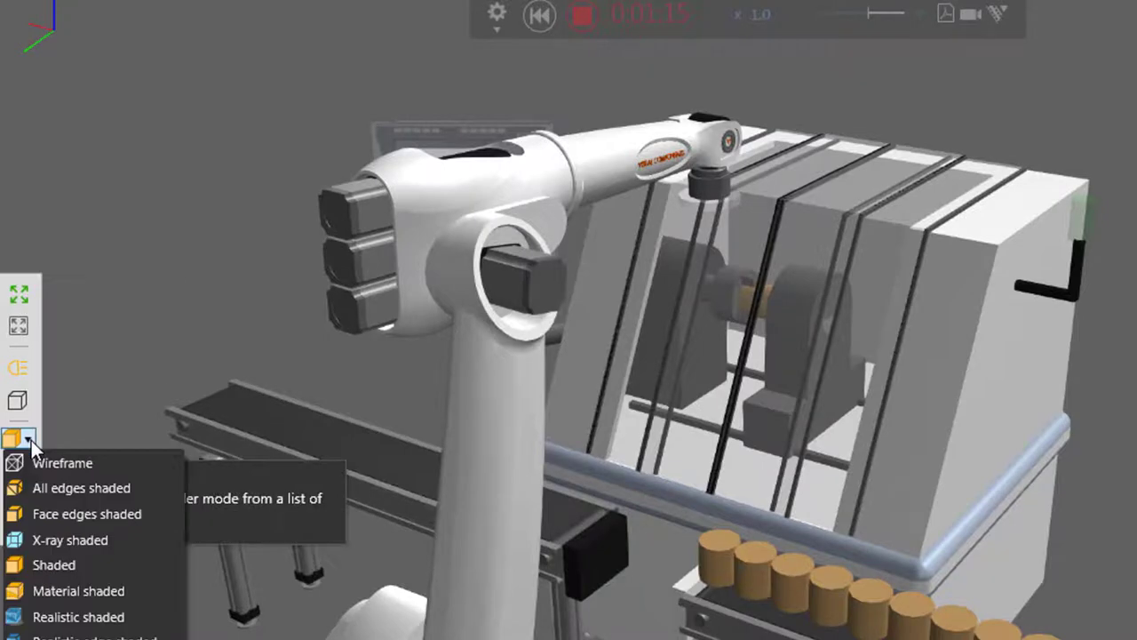
{"action": "left_click", "coordinate": [110, 462]}
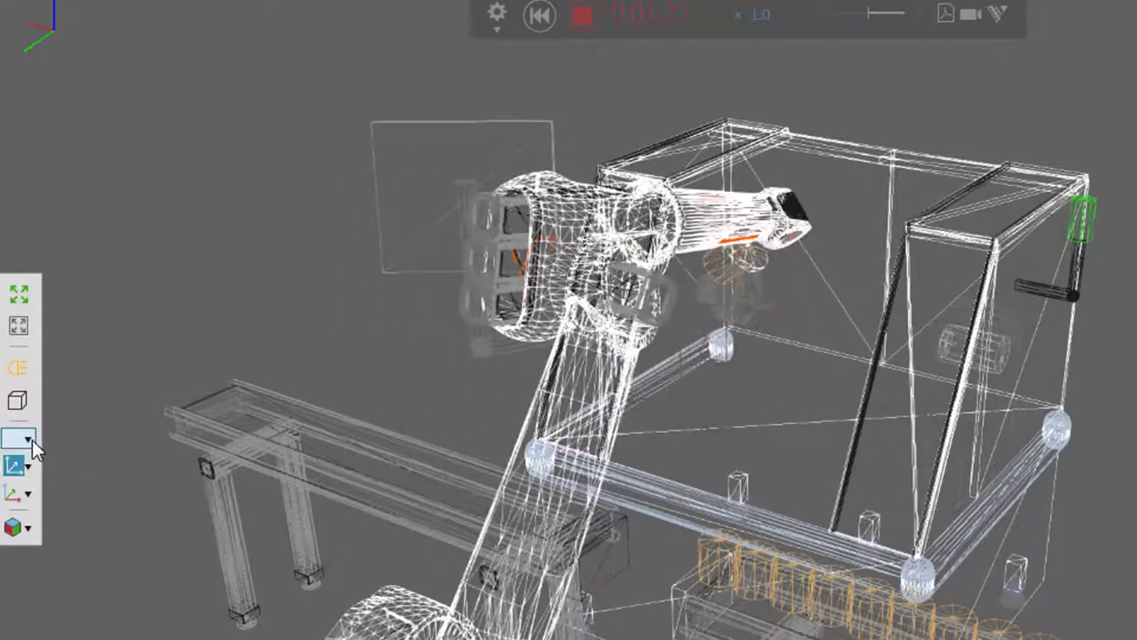
{"action": "left_click", "coordinate": [28, 438]}
{"action": "left_click", "coordinate": [55, 564]}
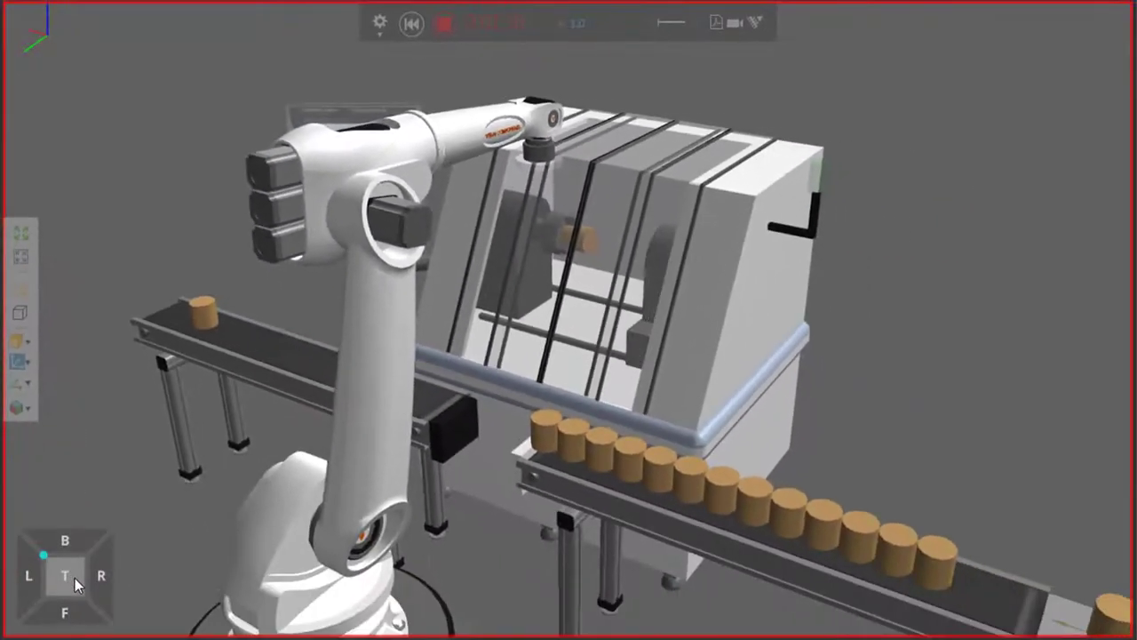
- Show the cell from the top, turn on the headlight, and orbit back to an angled view
{"action": "left_click", "coordinate": [75, 577]}
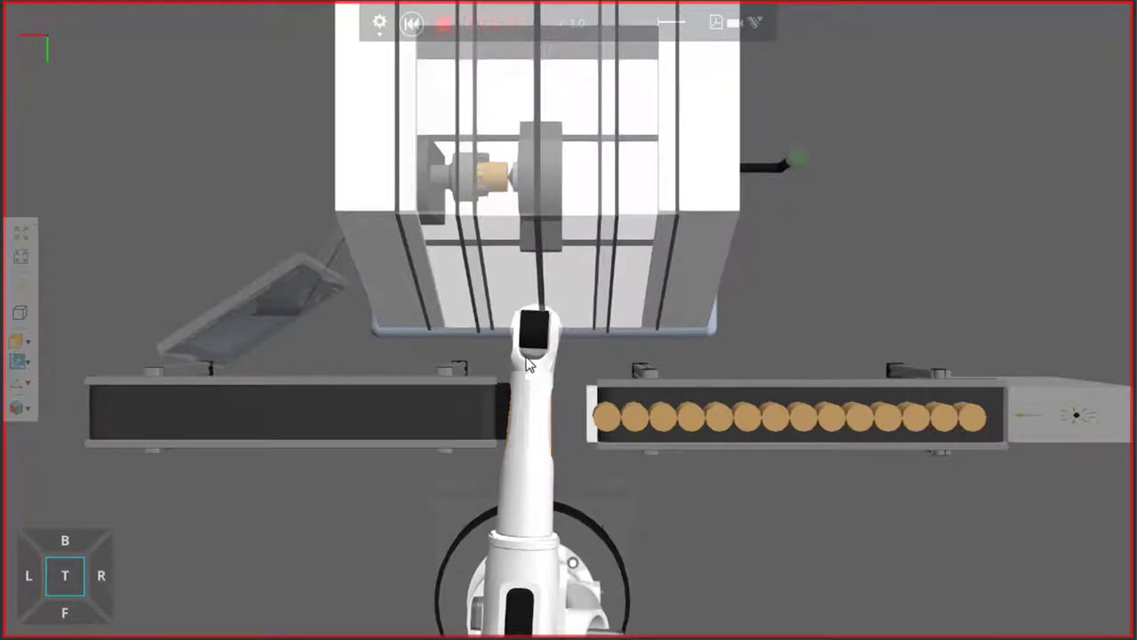
{"action": "left_click", "coordinate": [22, 287]}
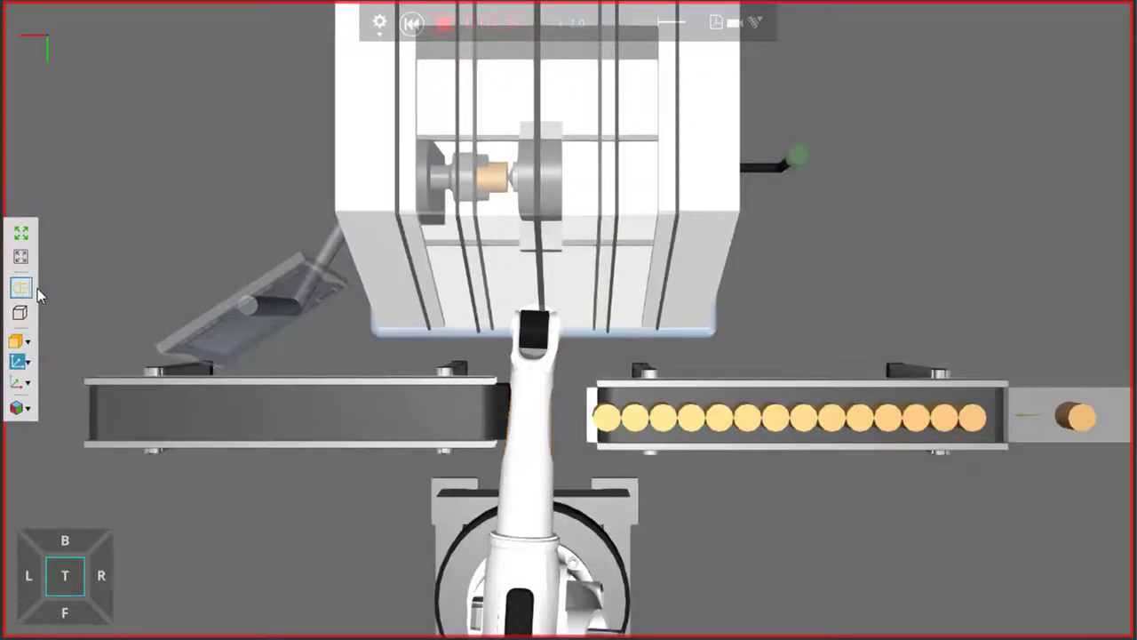
{"action": "right_click_drag", "start_coordinate": [683, 361], "coordinate": [644, 296]}
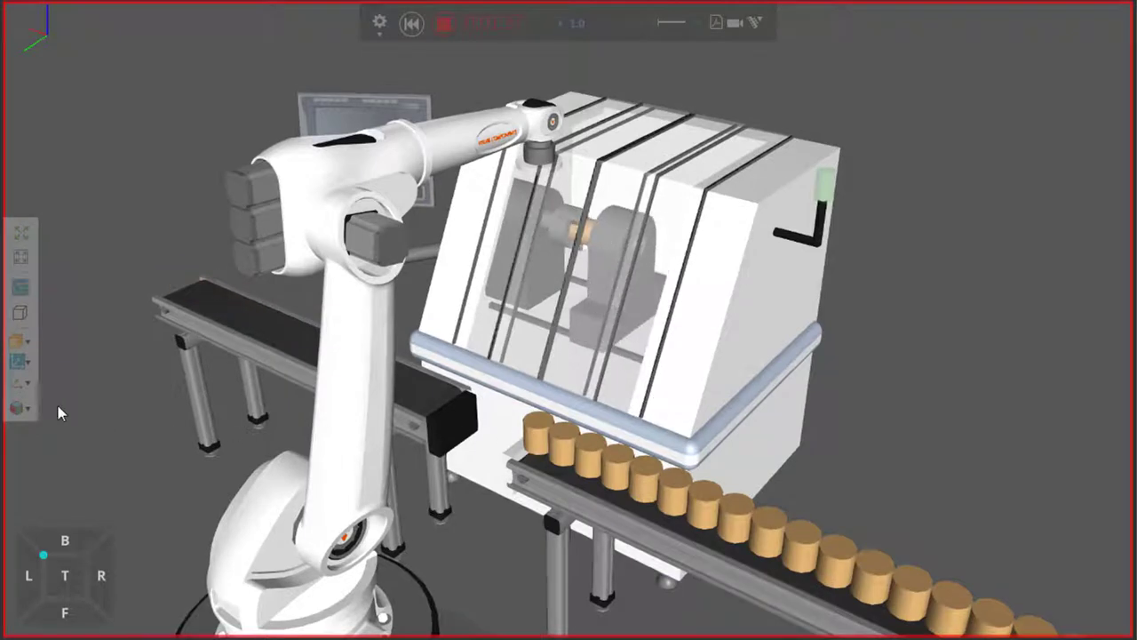
- Apply the saved views Default and Top View of Machine, and orbit to an angled view of the robot and machine
{"action": "left_click", "coordinate": [29, 407]}
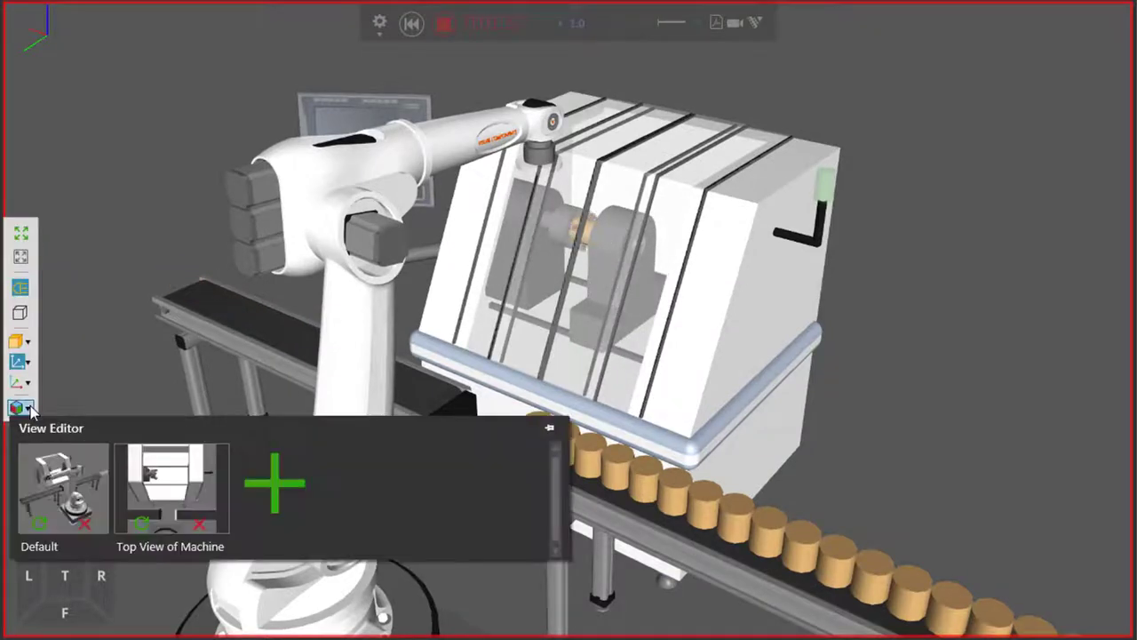
{"action": "left_click", "coordinate": [76, 481]}
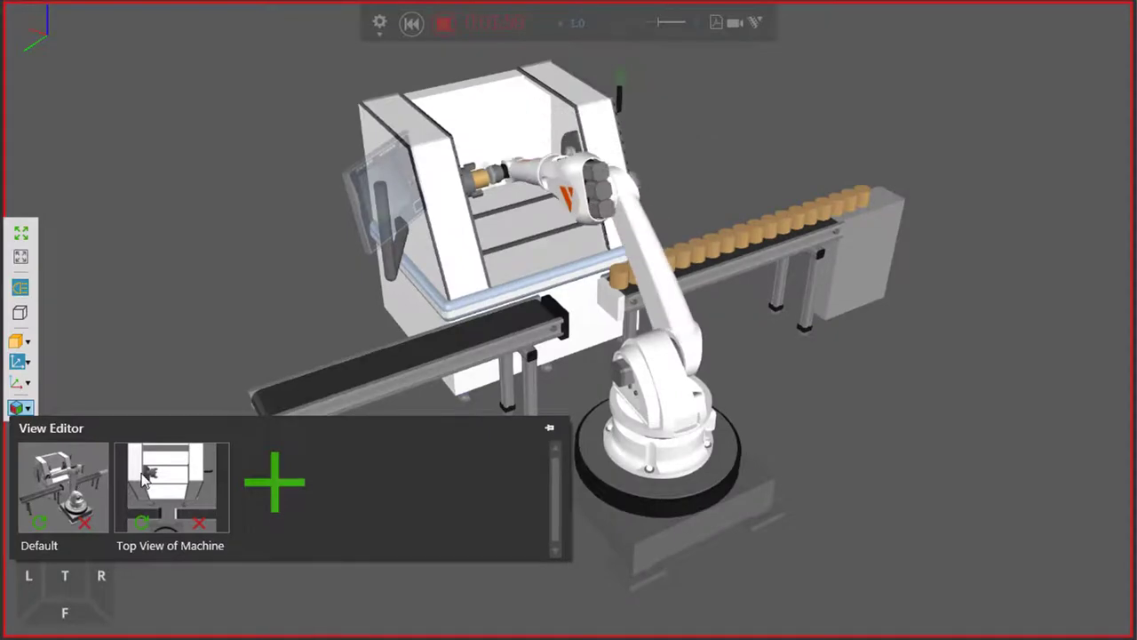
{"action": "left_click", "coordinate": [188, 479]}
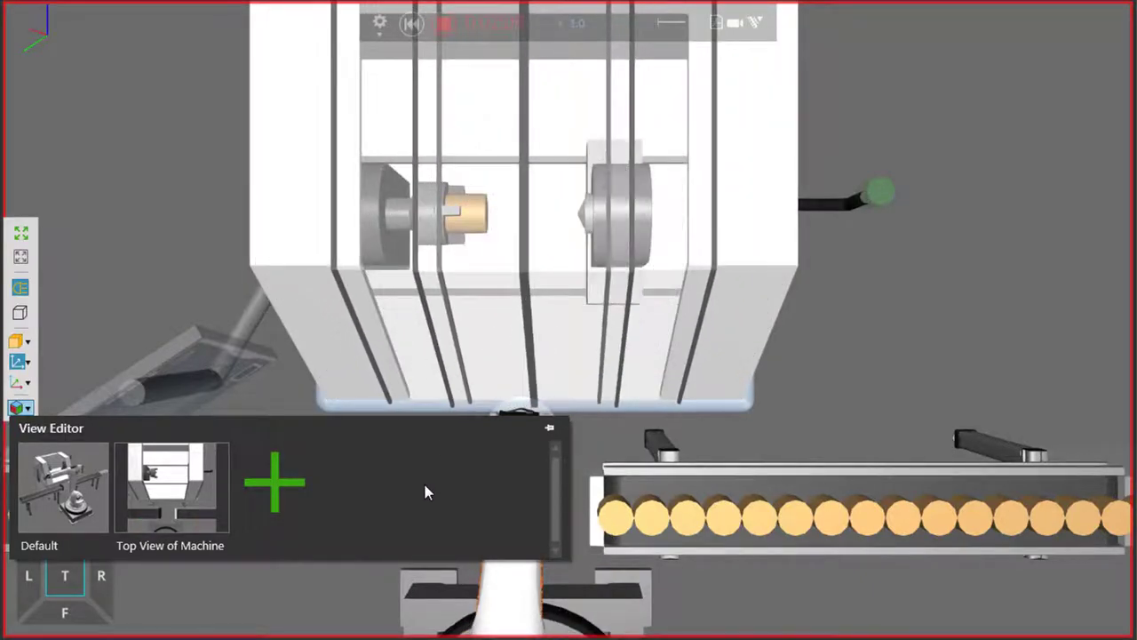
{"action": "right_click_drag", "start_coordinate": [811, 330], "coordinate": [766, 293]}
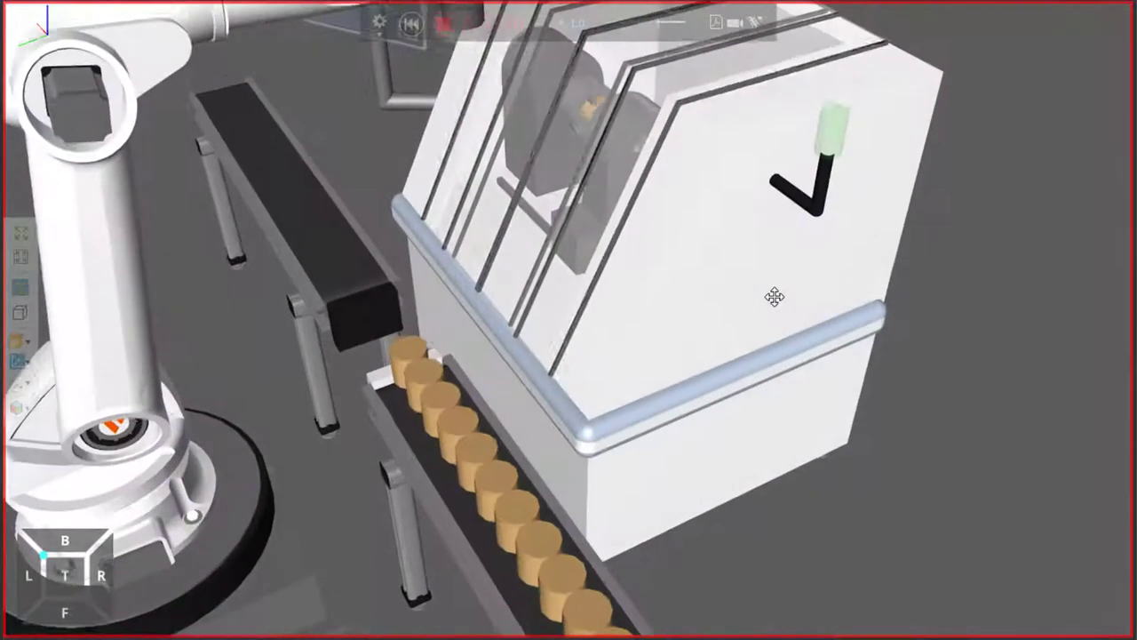
{"action": "right_click_drag", "start_coordinate": [497, 327], "coordinate": [599, 450]}
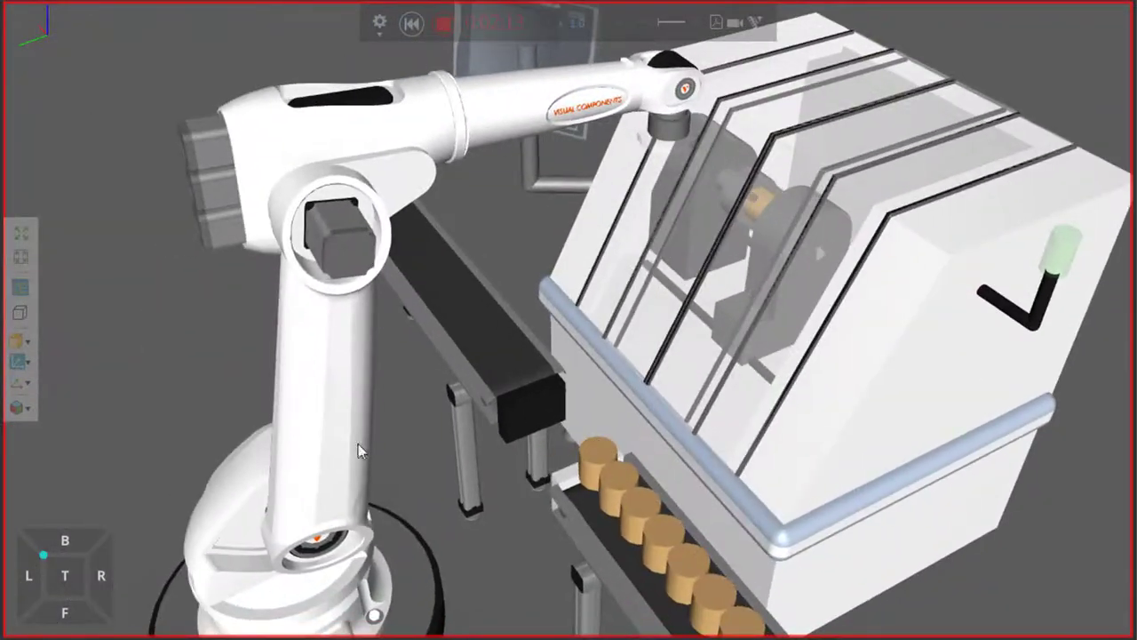
- Apply the saved views Default and Top View of Machine during recording, and reset the simulation
{"action": "left_click", "coordinate": [18, 408]}
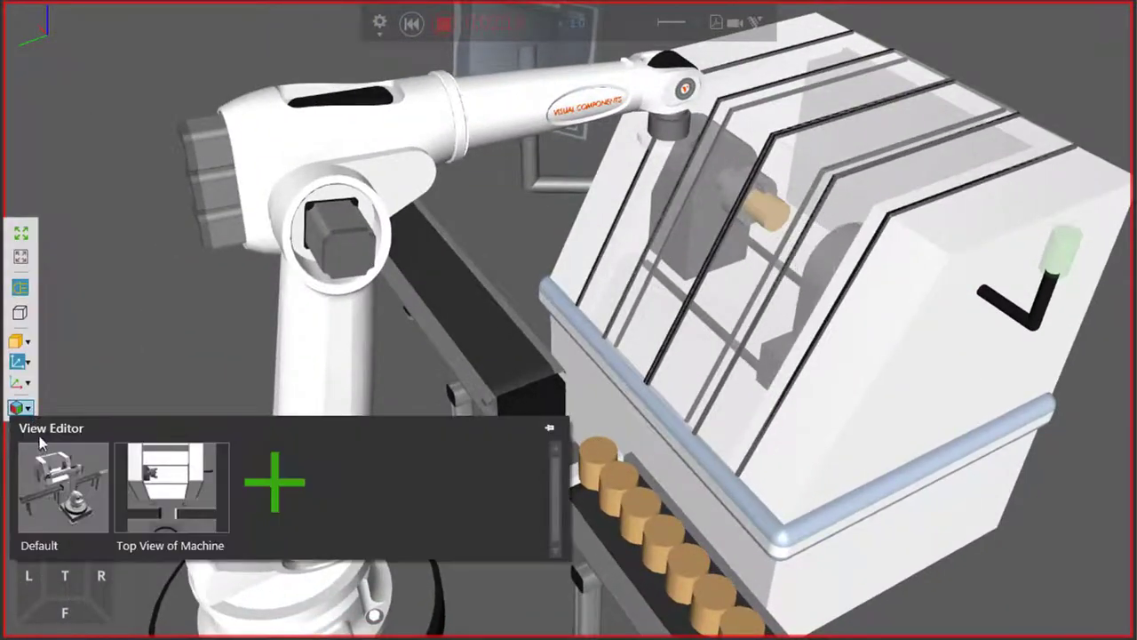
{"action": "left_click", "coordinate": [54, 482]}
{"action": "left_click", "coordinate": [172, 475]}
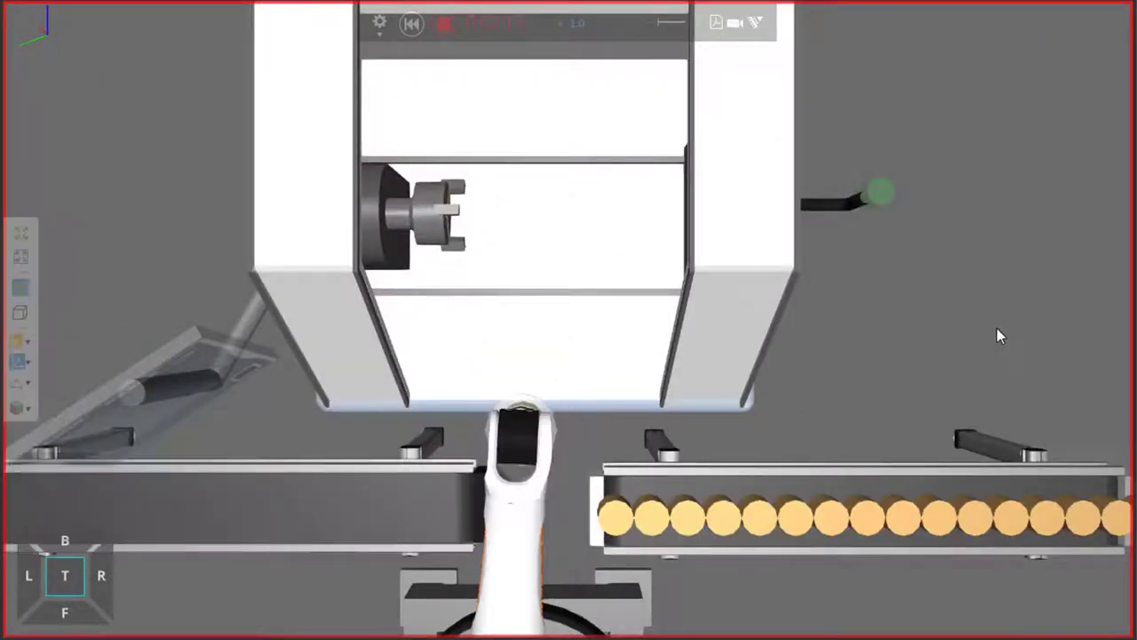
{"action": "left_click", "coordinate": [412, 24]}
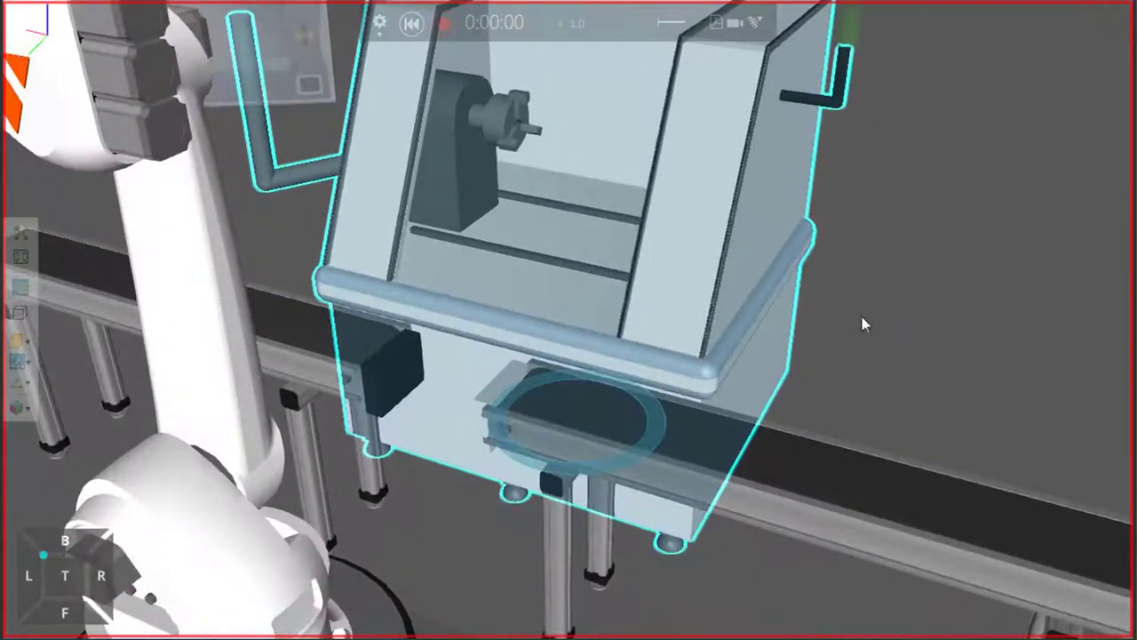
- Save a close-up of the machine as a new view named ProcessView
{"action": "scroll", "coordinate": [583, 299], "scroll_direction": "up", "scroll_amount": 5}
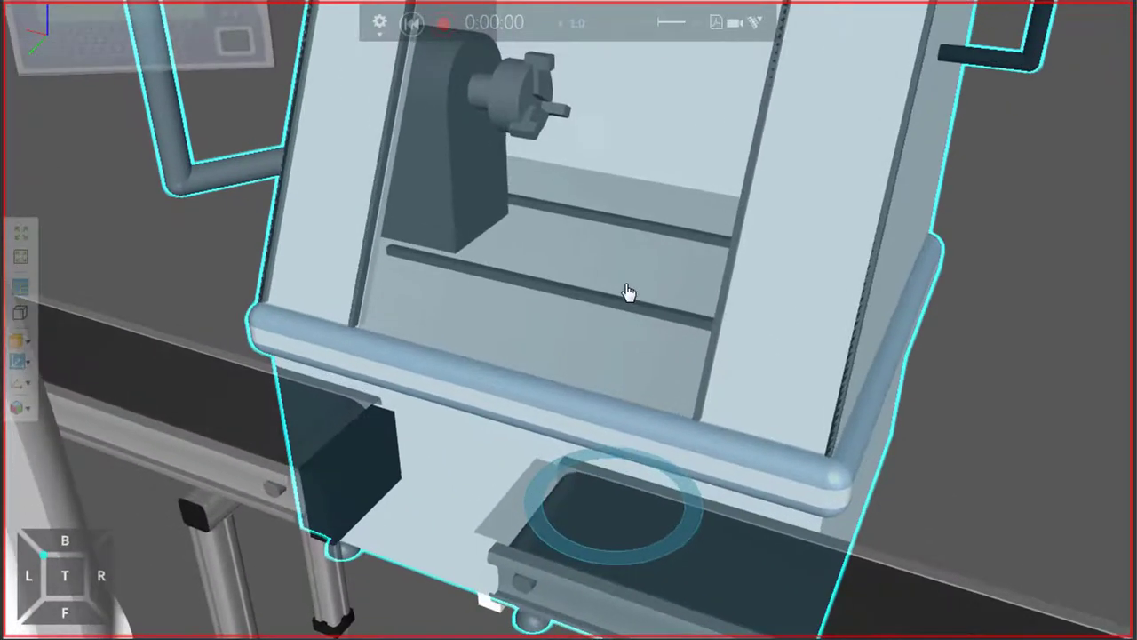
{"action": "scroll", "coordinate": [607, 287], "scroll_direction": "down", "scroll_amount": 2}
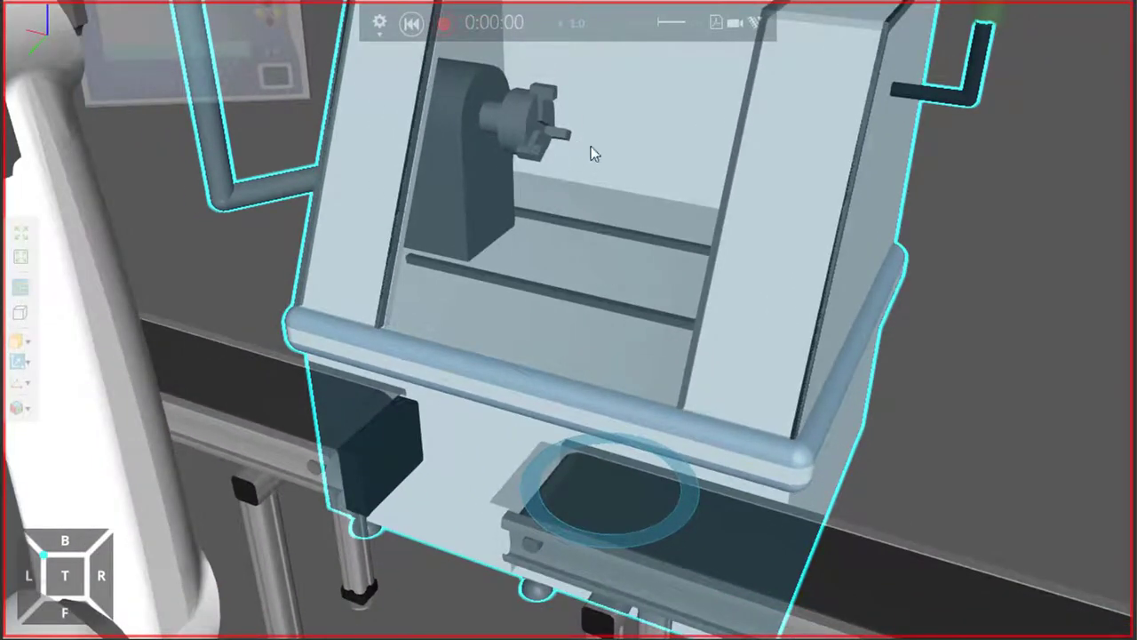
{"action": "left_click", "coordinate": [234, 278]}
{"action": "left_click", "coordinate": [22, 409]}
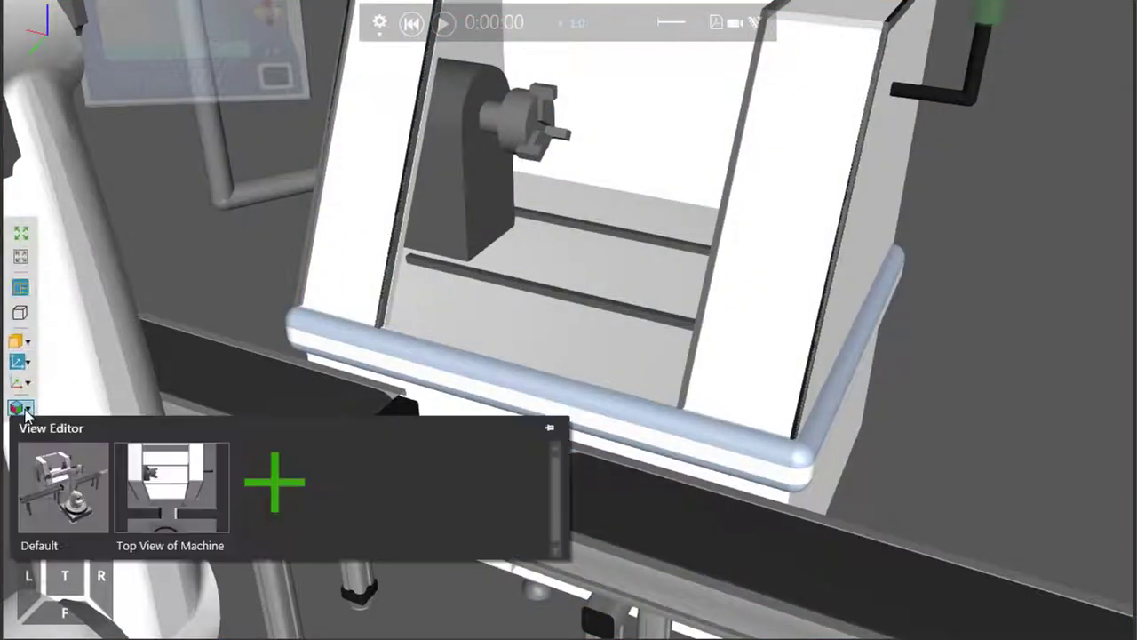
{"action": "left_click", "coordinate": [274, 483]}
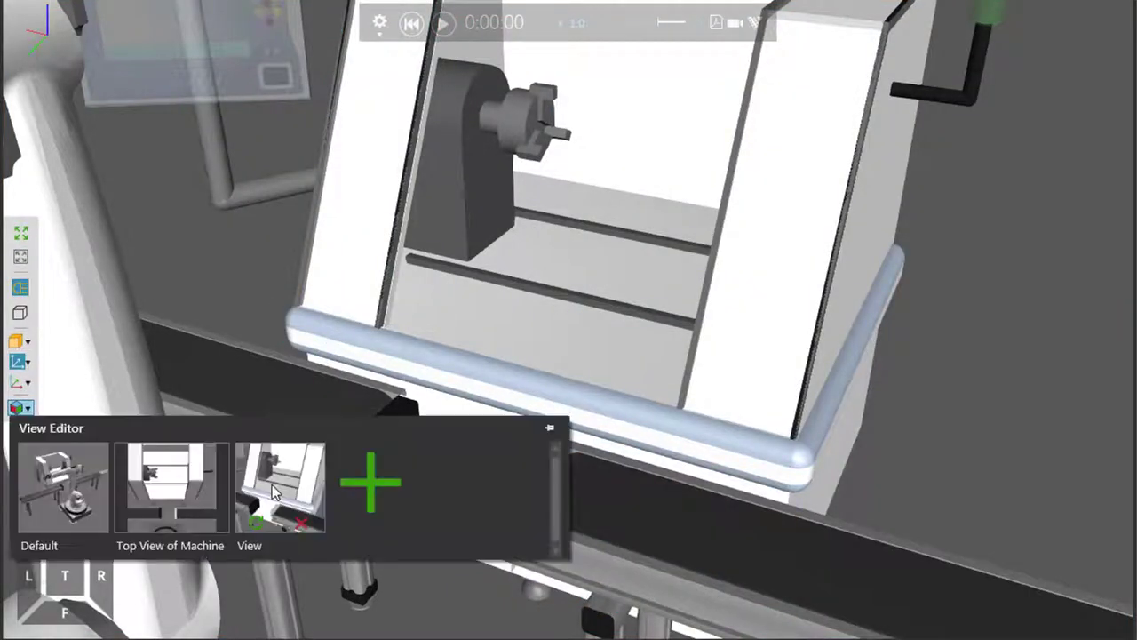
{"action": "left_click", "coordinate": [265, 543]}
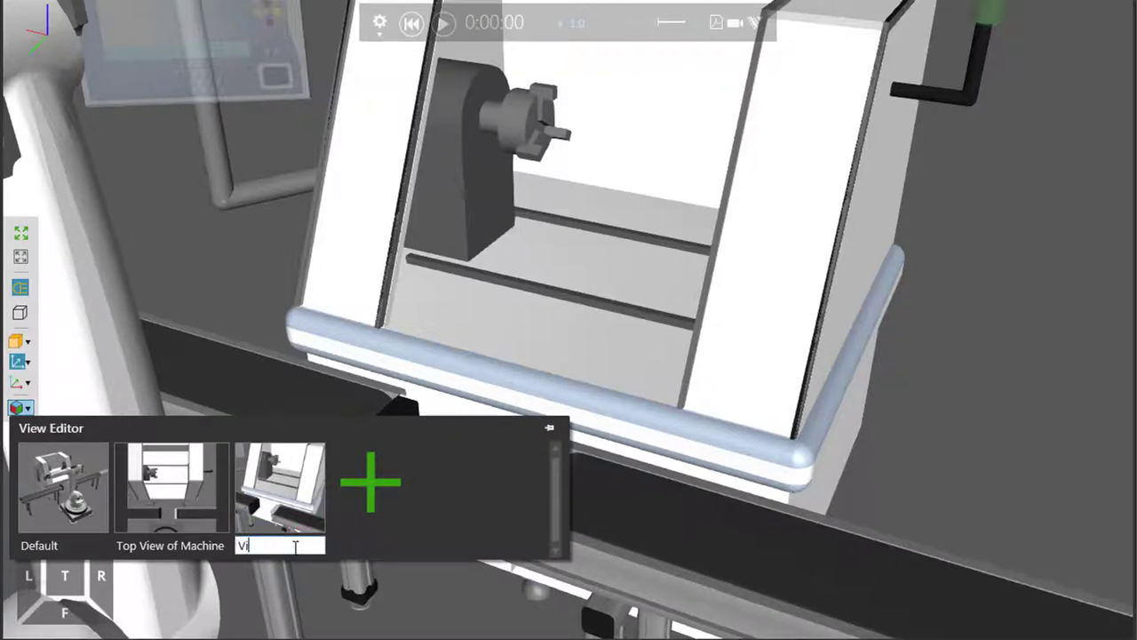
{"action": "type", "text": "ProcessView"}
{"action": "key", "text": "Return"}
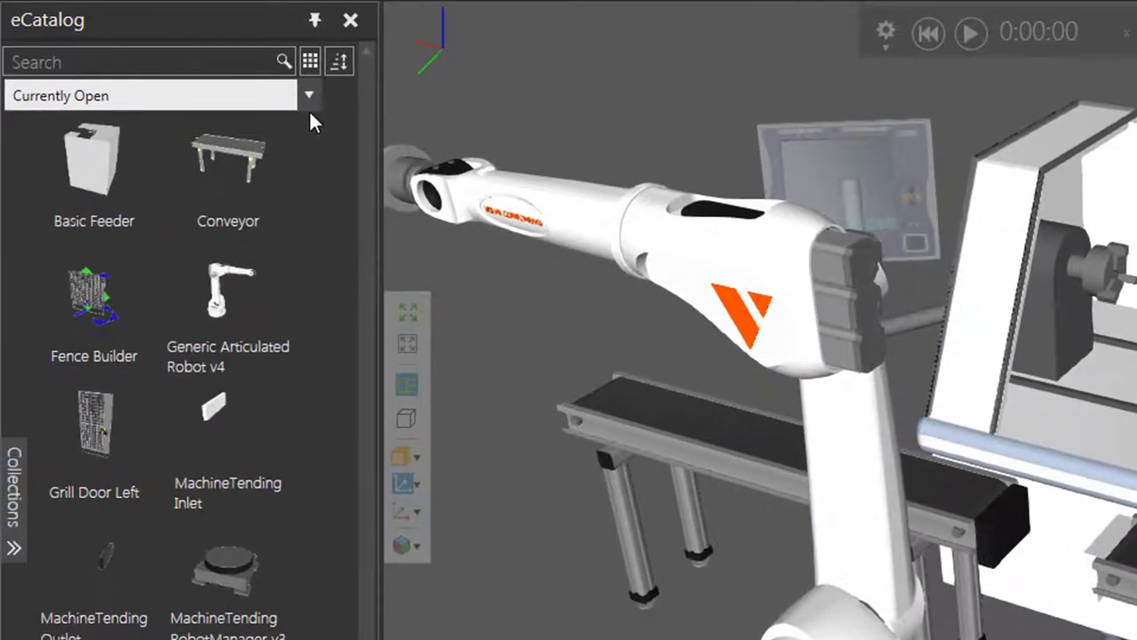
- Show the Media Toolkit models in the eCatalog and place the Fly Camera on the floor beside the machine
{"action": "left_click", "coordinate": [309, 95]}
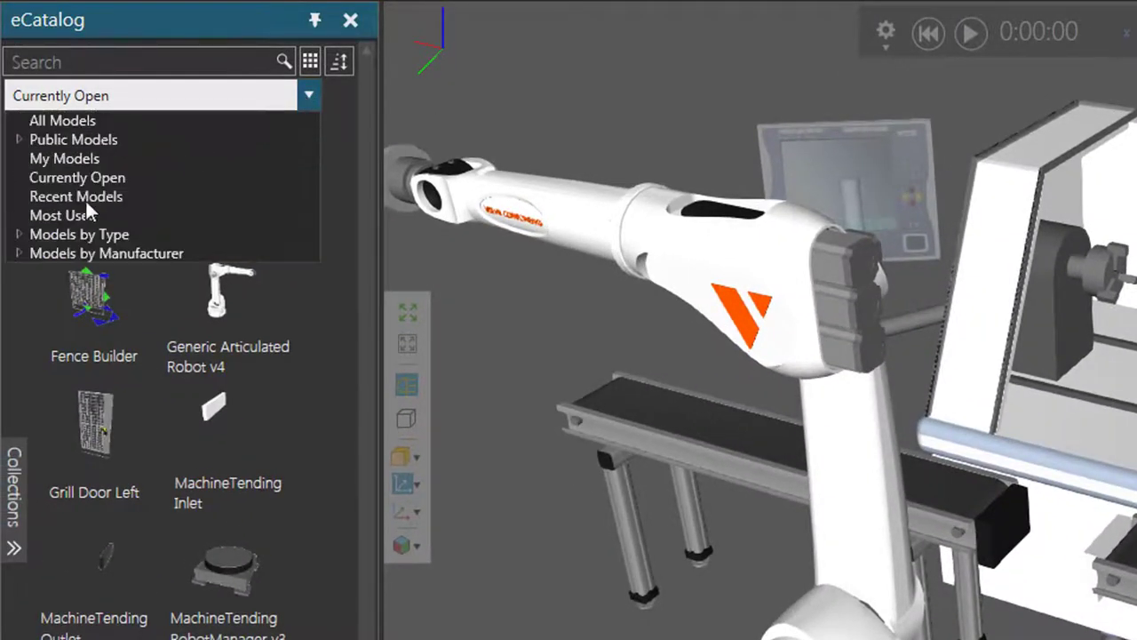
{"action": "left_click", "coordinate": [20, 235]}
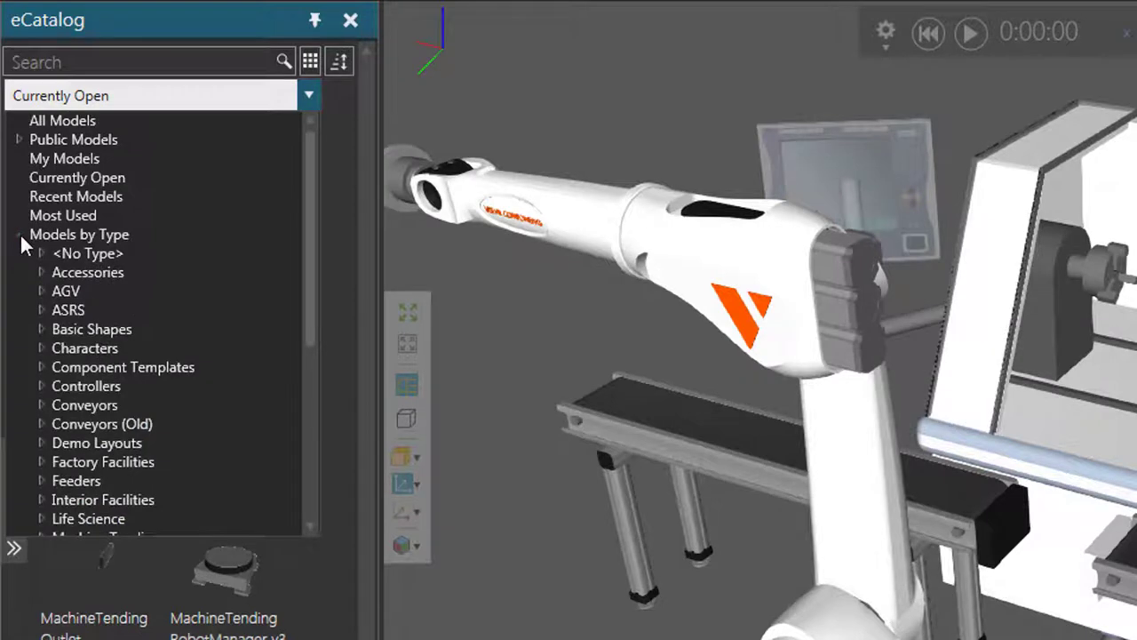
{"action": "scroll", "coordinate": [41, 305], "scroll_direction": "down", "scroll_amount": 3}
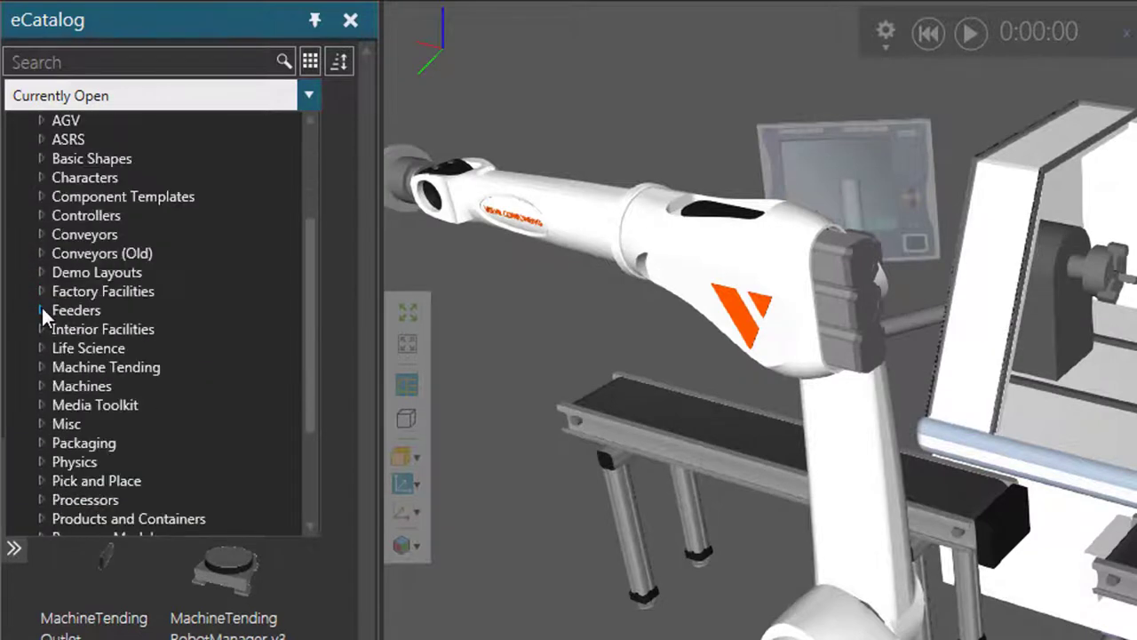
{"action": "left_click", "coordinate": [125, 404]}
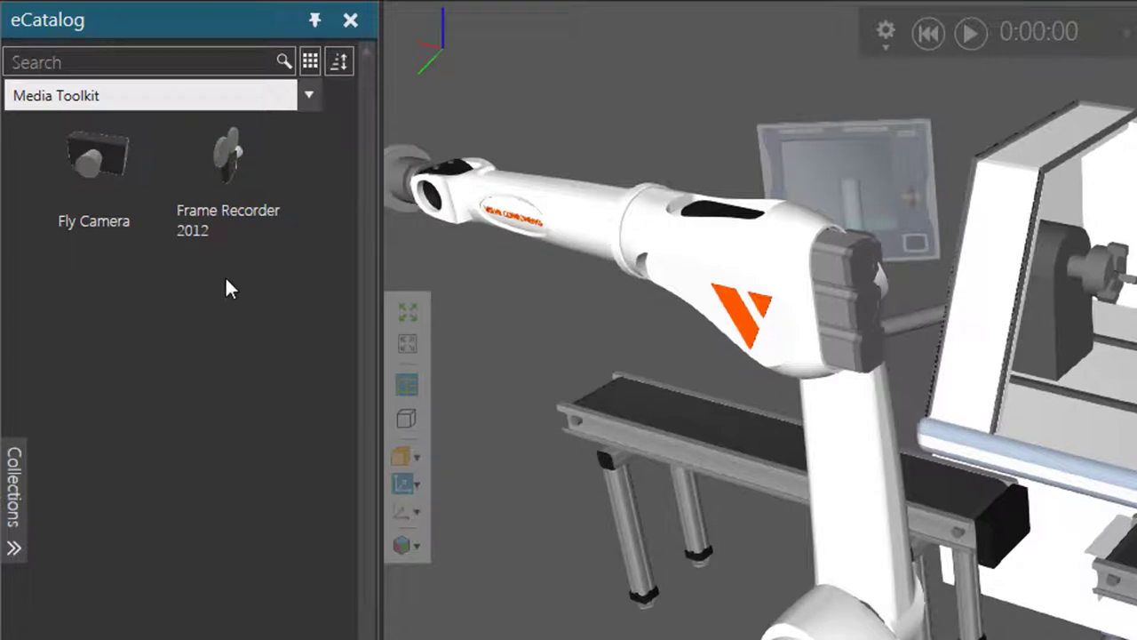
{"action": "left_click_drag", "start_coordinate": [118, 208], "coordinate": [1136, 383]}
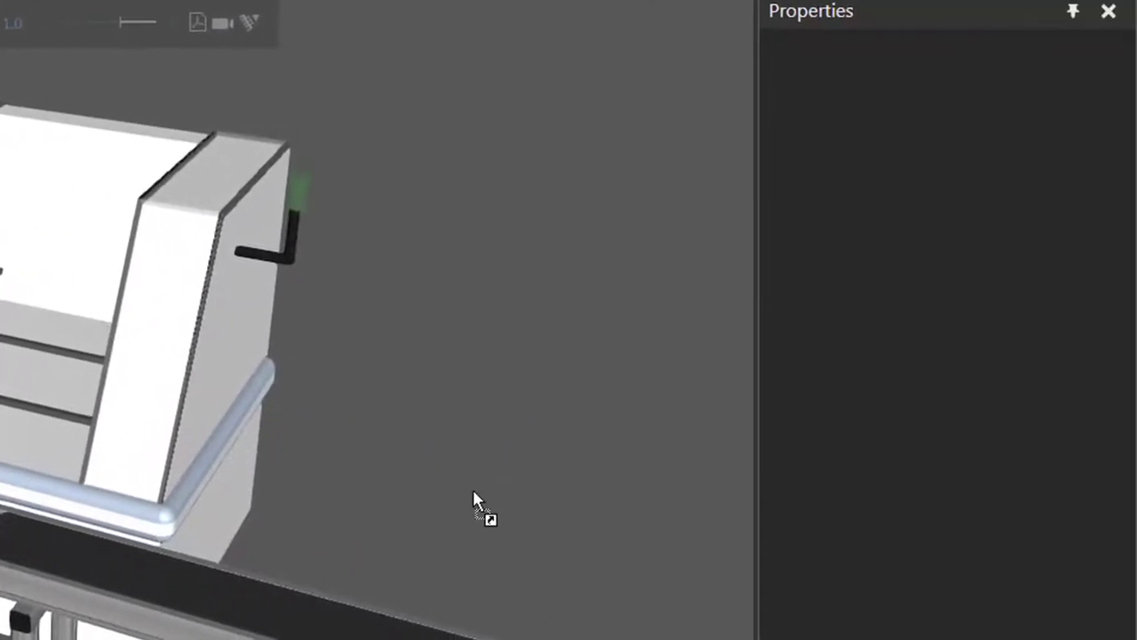
{"action": "left_click_drag", "start_coordinate": [473, 499], "coordinate": [425, 498]}
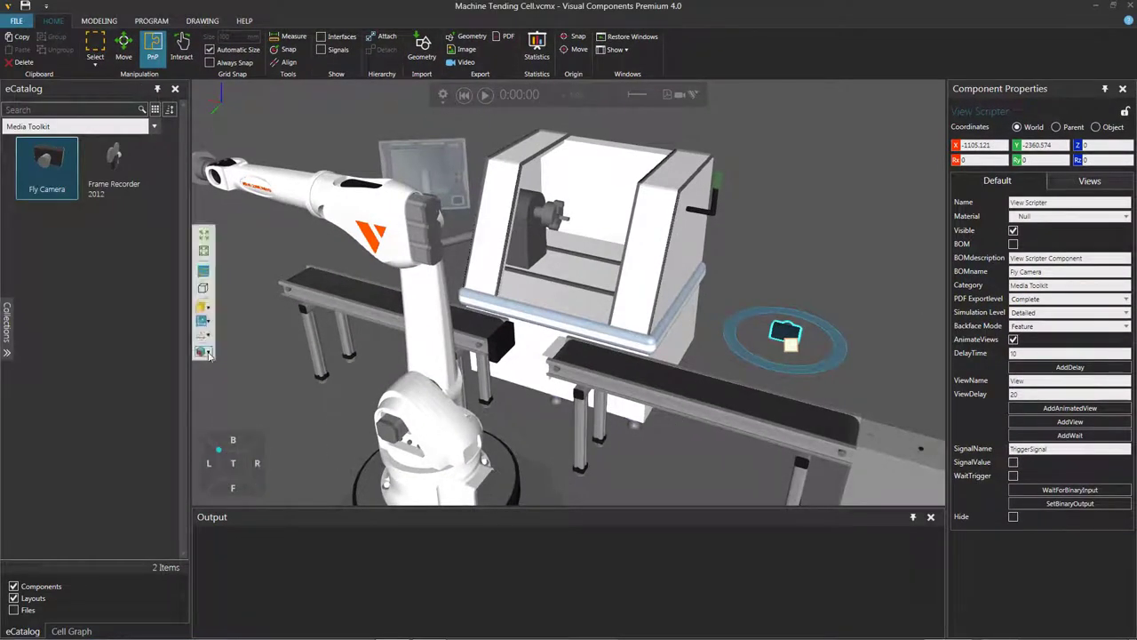
- Add a view from the back right corner and an animated view from the front left corner with ViewDelay 10 to the View Scripter
{"action": "left_click", "coordinate": [246, 450]}
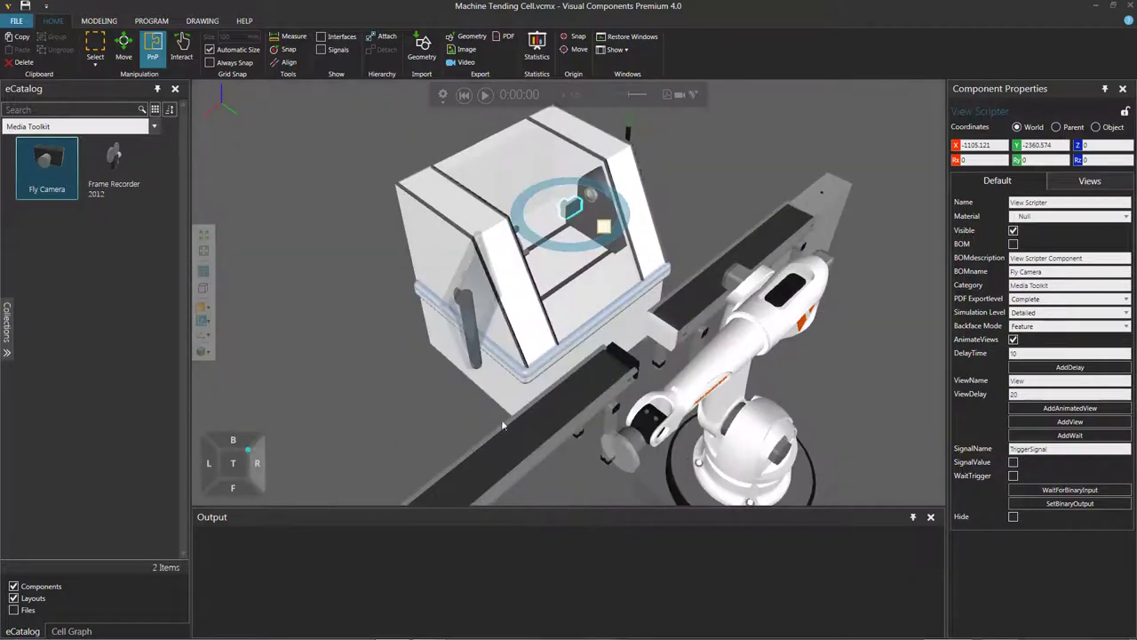
{"action": "left_click", "coordinate": [1043, 424]}
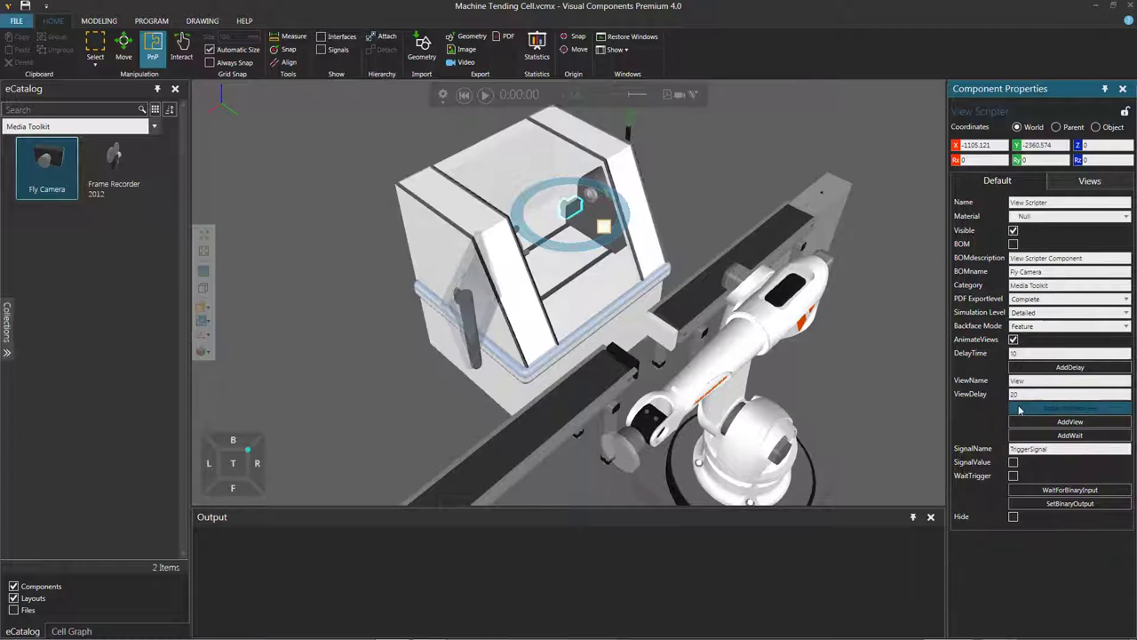
{"action": "left_click", "coordinate": [218, 479]}
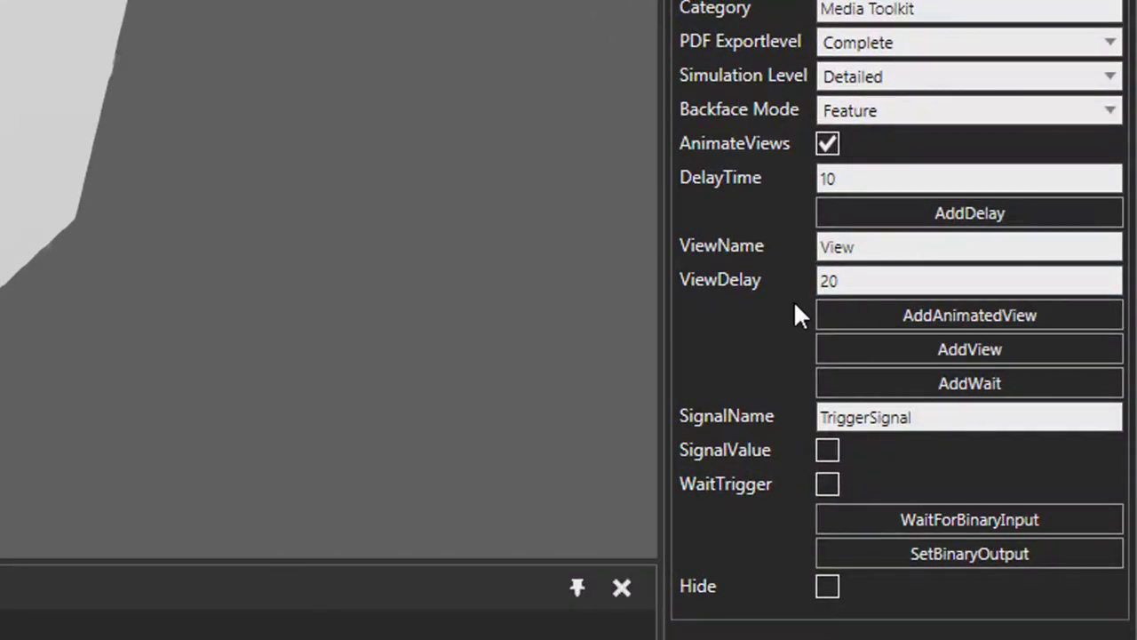
{"action": "double_click", "coordinate": [826, 281]}
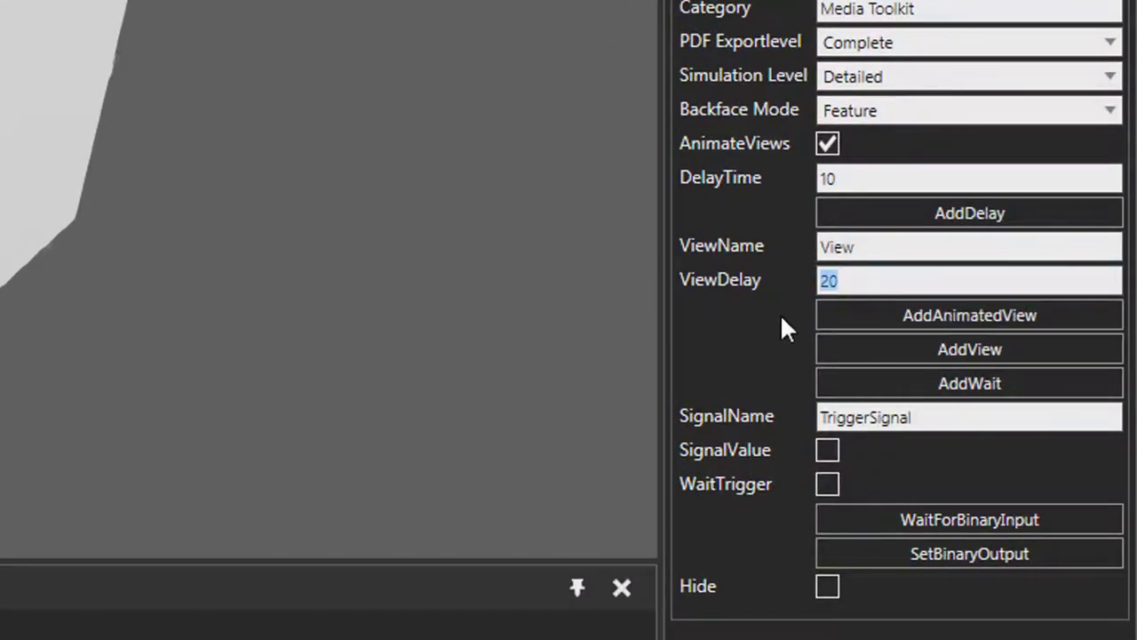
{"action": "type", "text": "10"}
{"action": "left_click", "coordinate": [855, 315]}
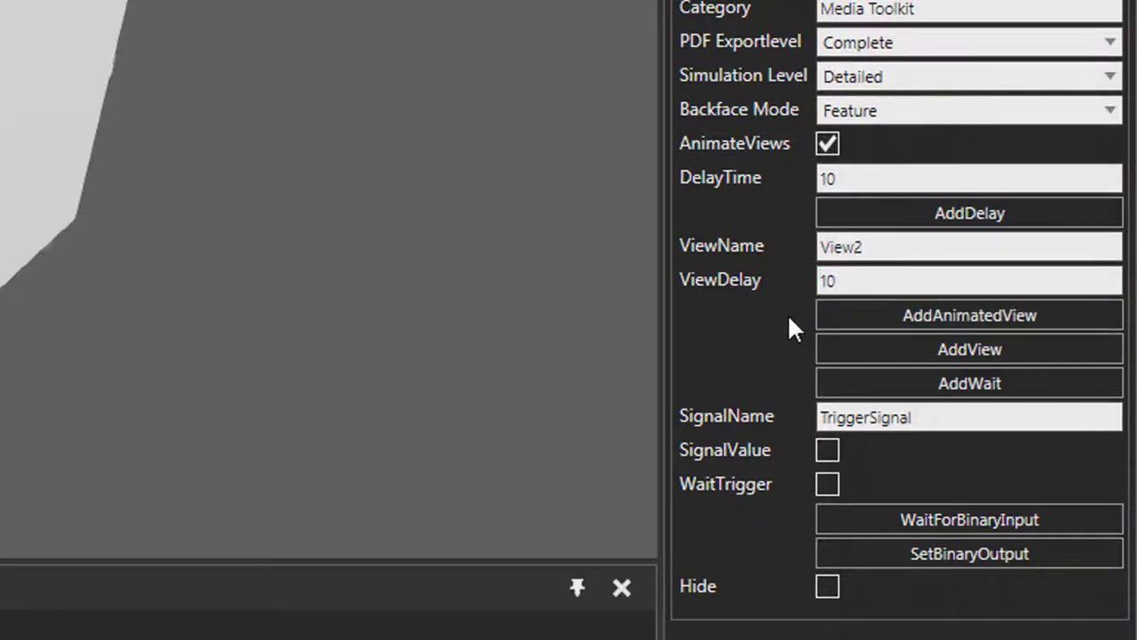
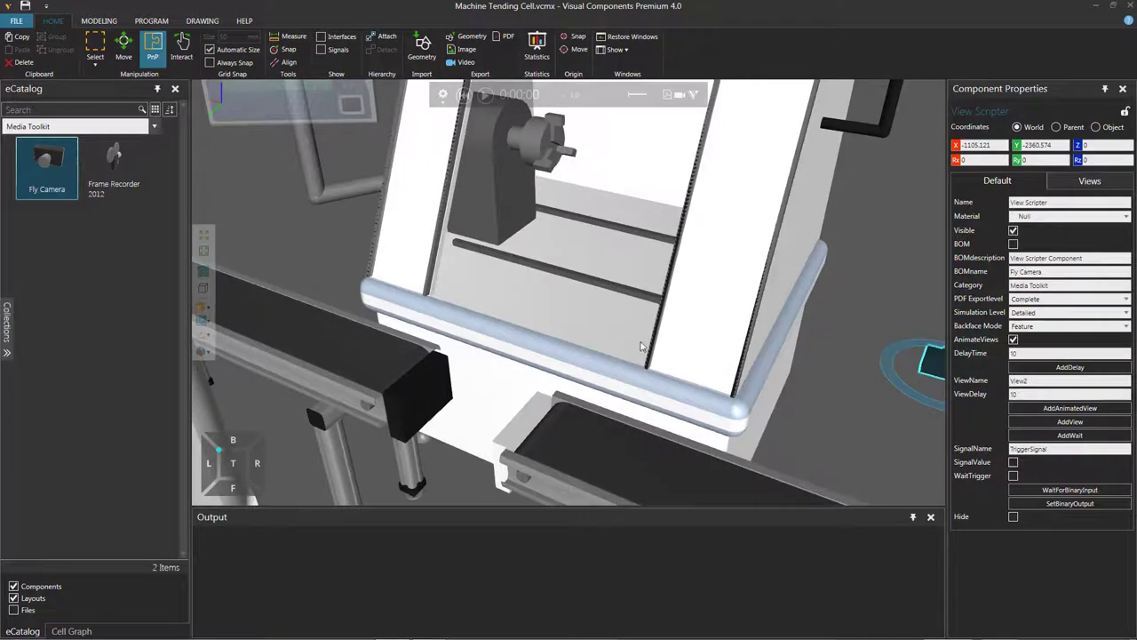
- Add a delay of 5, a static close-up view of the machine and a wait command to the view script
{"action": "left_click", "coordinate": [1017, 354]}
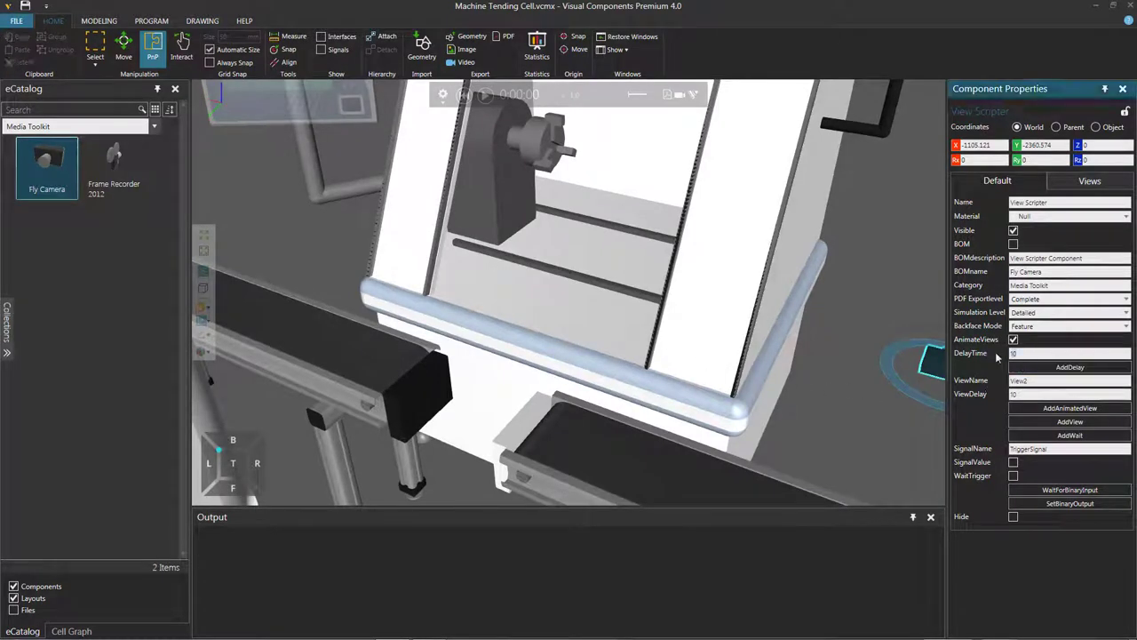
{"action": "type", "text": "5"}
{"action": "key", "text": "Tab"}
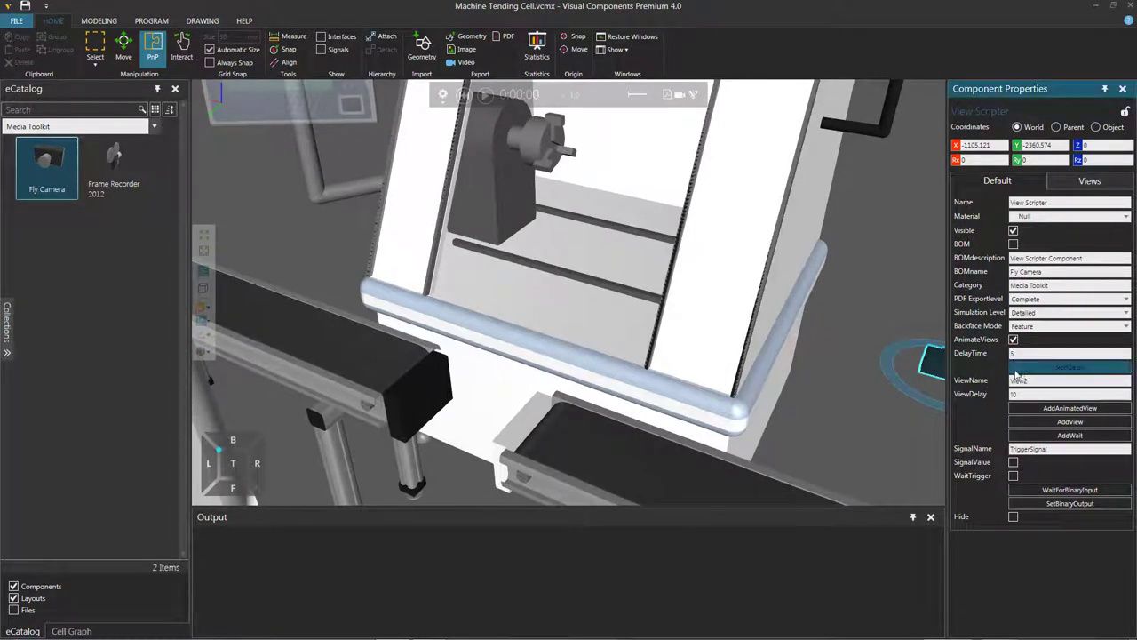
{"action": "left_click", "coordinate": [1011, 422]}
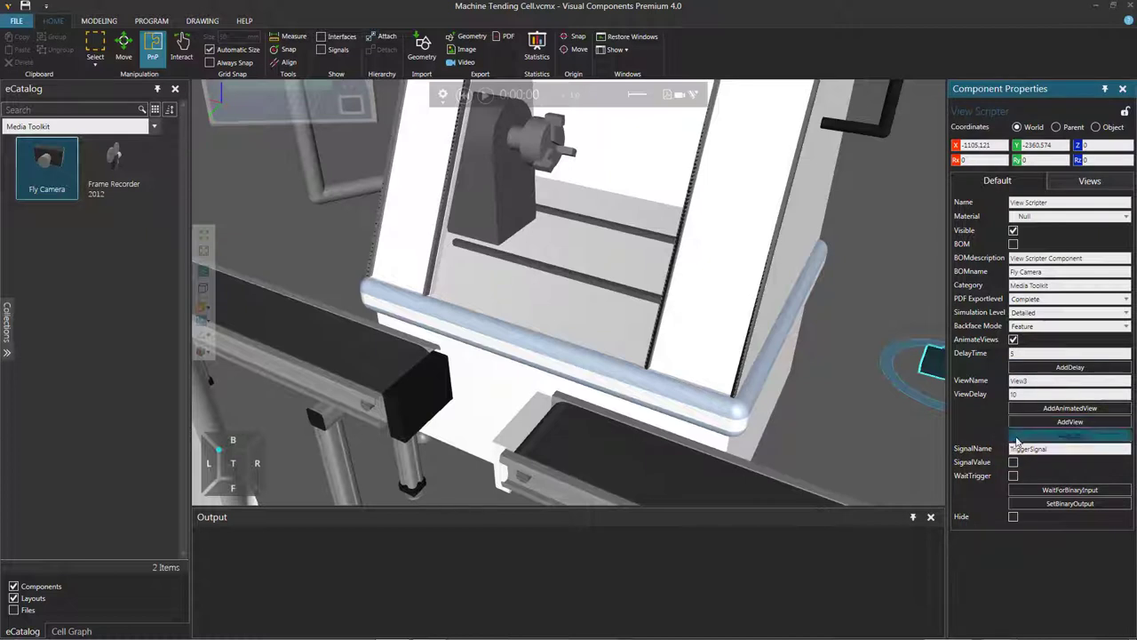
{"action": "left_click", "coordinate": [1016, 437]}
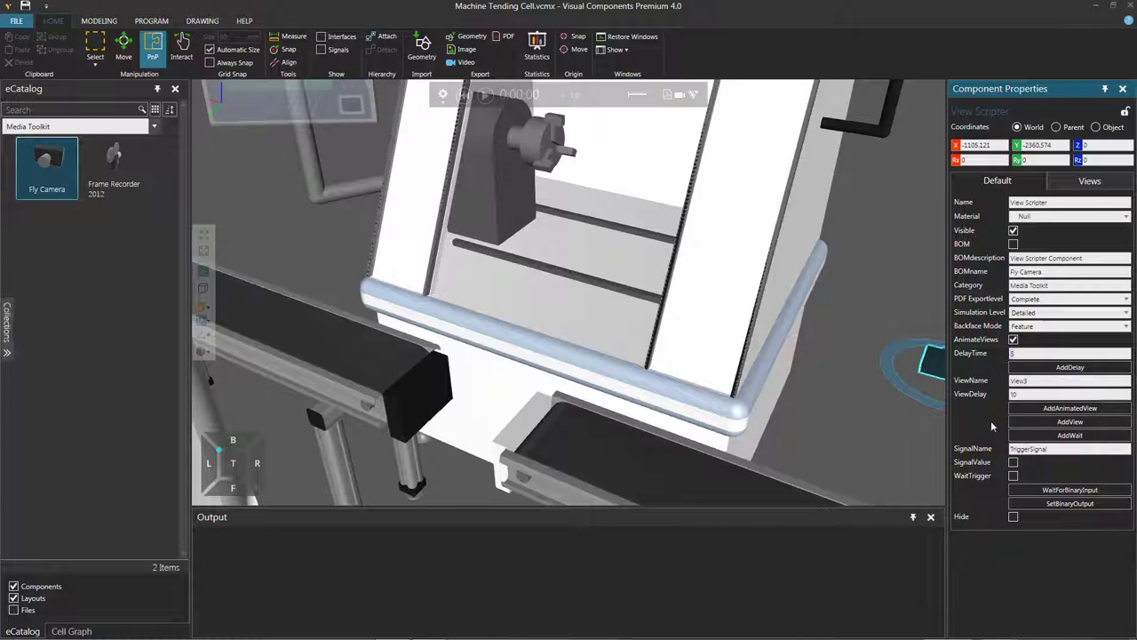
- Set the View Scripter's DelayTime to 30, and open its notes and Views properties
{"action": "type", "text": "30"}
{"action": "right_click_drag", "start_coordinate": [879, 429], "coordinate": [871, 397]}
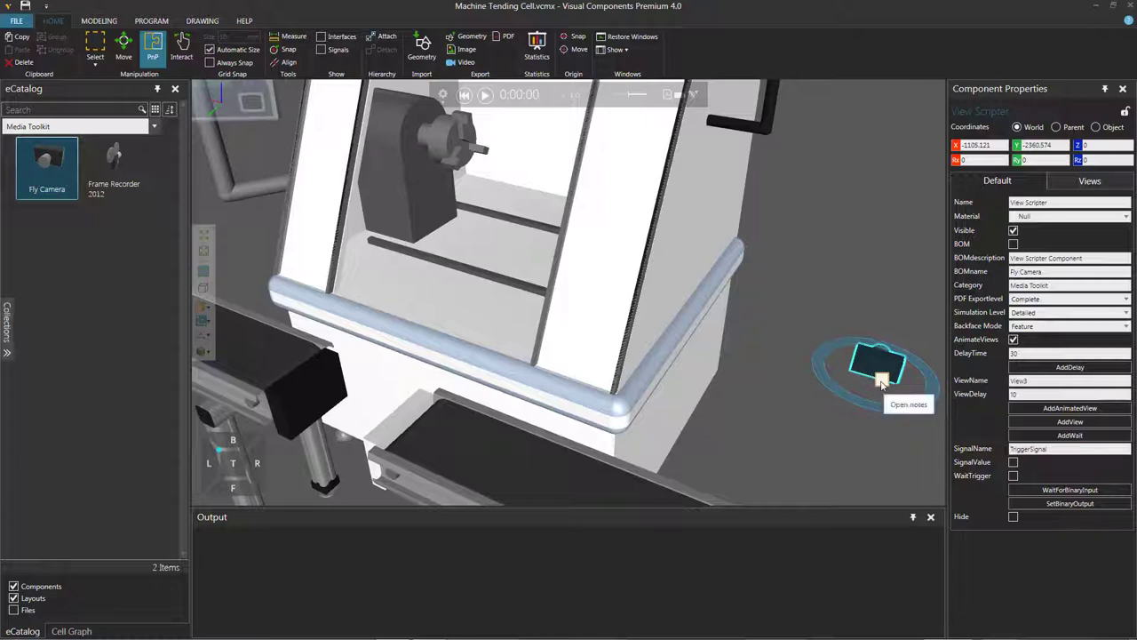
{"action": "left_click", "coordinate": [882, 382]}
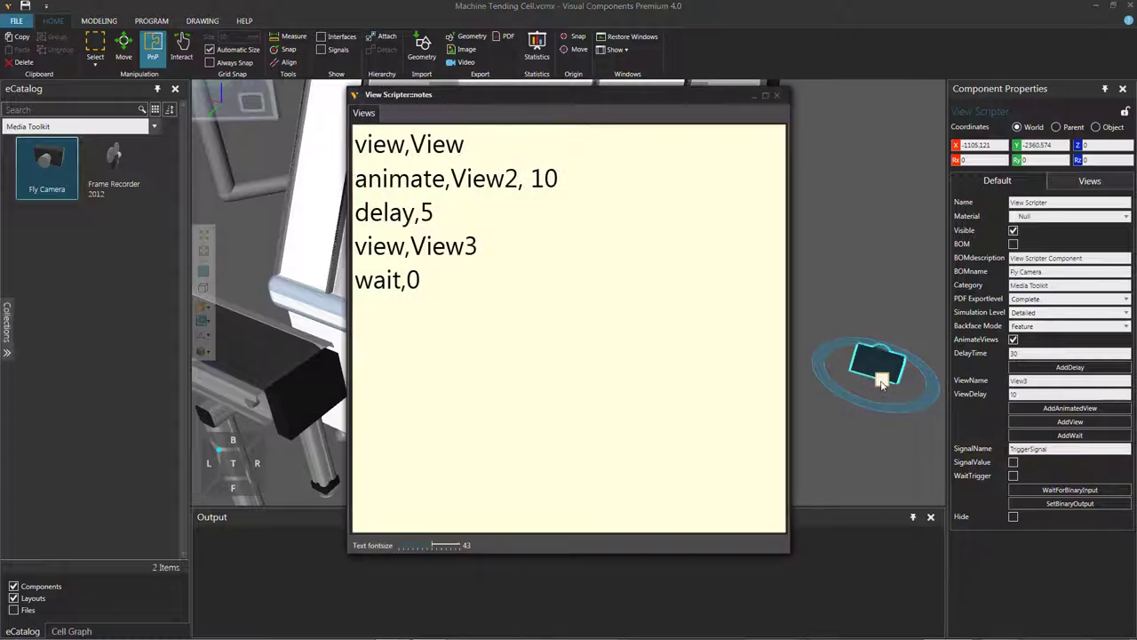
{"action": "left_click", "coordinate": [1076, 181]}
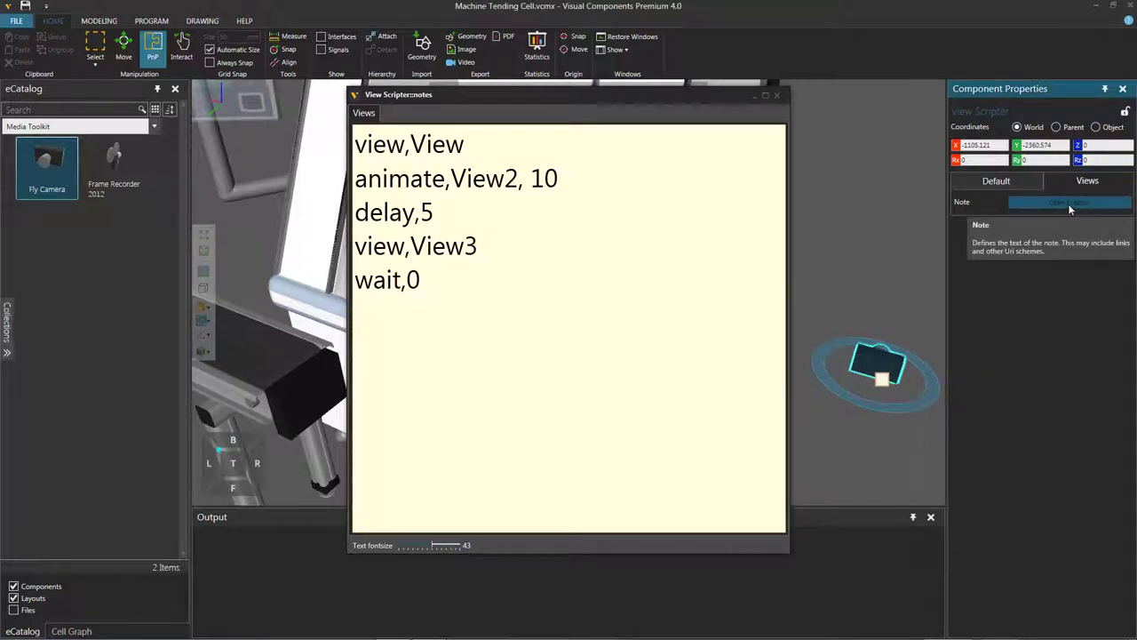
- Examine the view, animate and delay commands line by line in the View Scripter notes
{"action": "double_click", "coordinate": [404, 145]}
{"action": "left_click", "coordinate": [444, 144]}
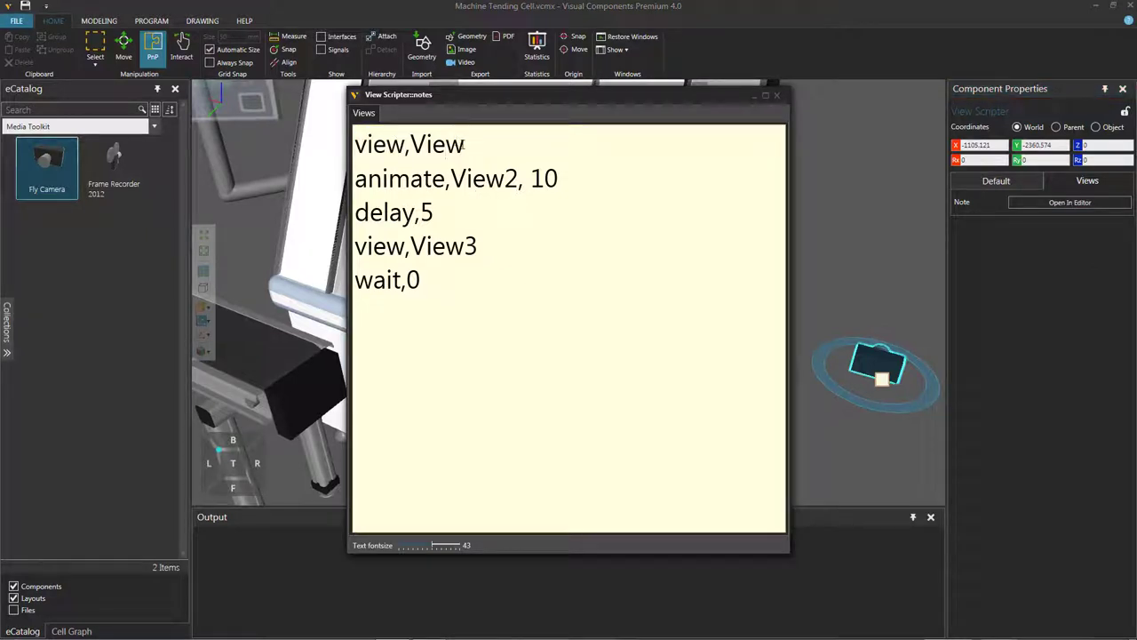
{"action": "left_click_drag", "start_coordinate": [463, 144], "coordinate": [413, 144]}
{"action": "left_click_drag", "start_coordinate": [447, 180], "coordinate": [367, 181]}
{"action": "left_click_drag", "start_coordinate": [515, 181], "coordinate": [457, 180]}
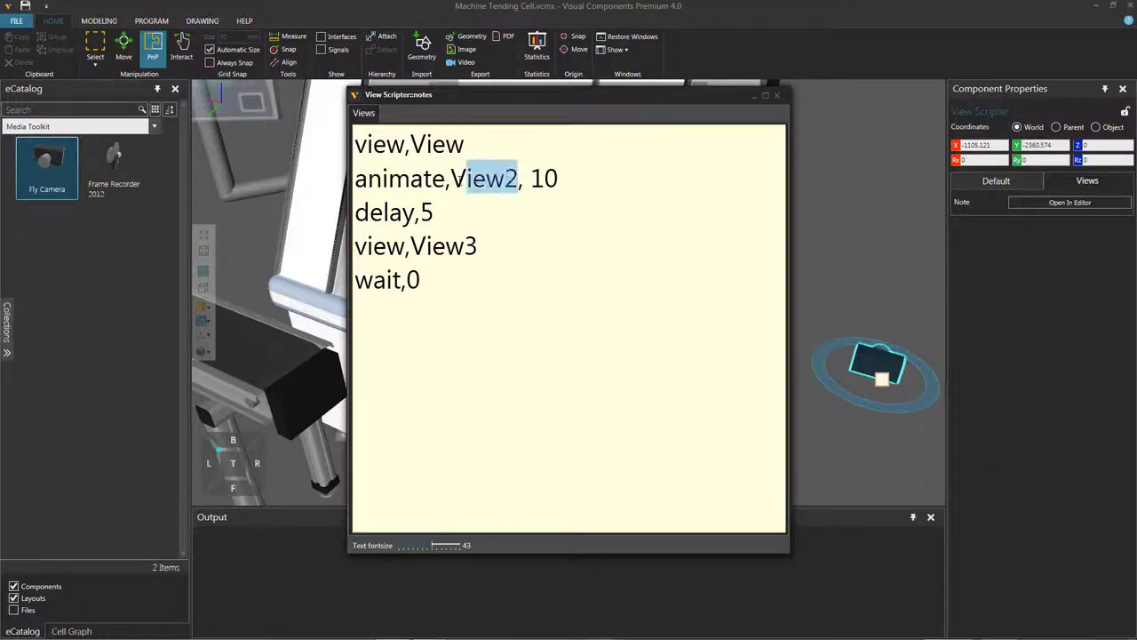
{"action": "left_click_drag", "start_coordinate": [560, 179], "coordinate": [530, 180]}
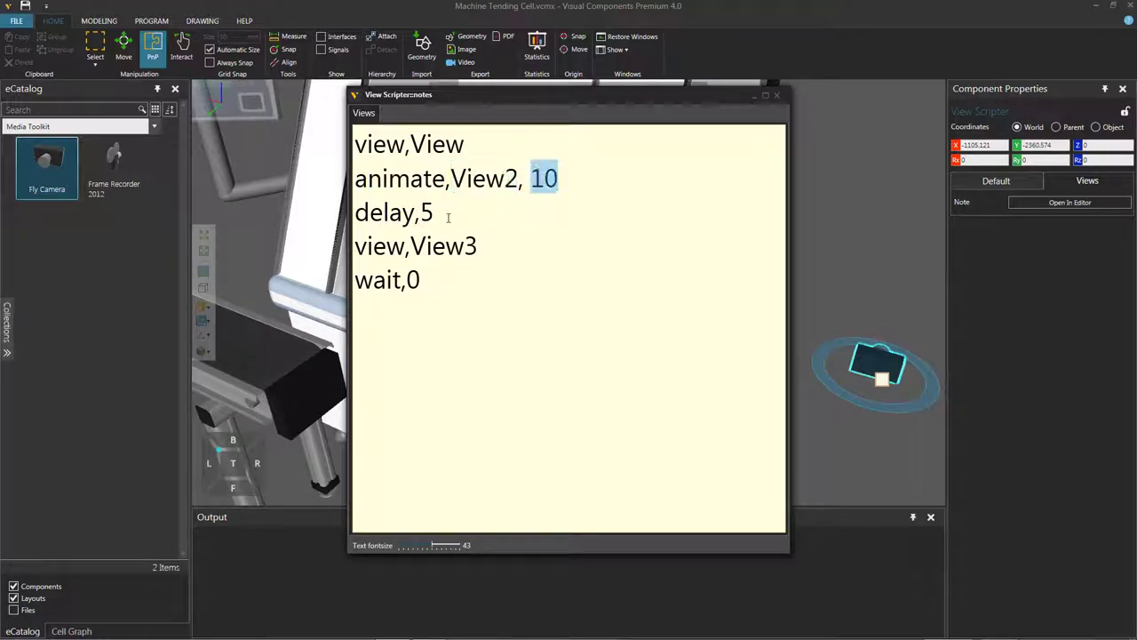
{"action": "left_click_drag", "start_coordinate": [434, 213], "coordinate": [368, 213]}
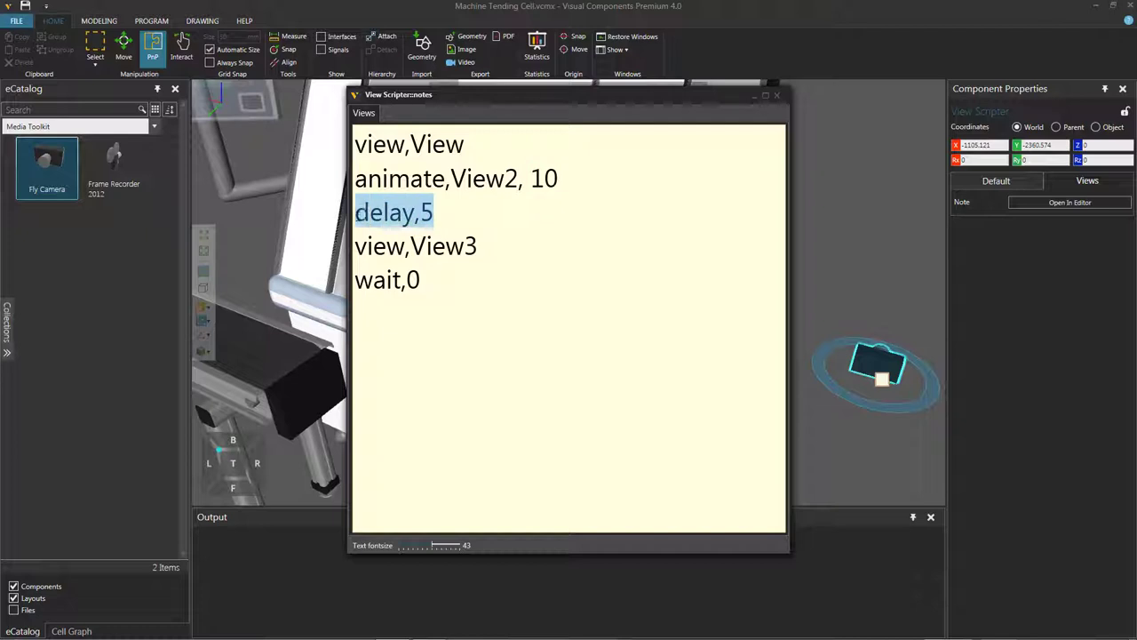
{"action": "left_click_drag", "start_coordinate": [478, 246], "coordinate": [354, 247]}
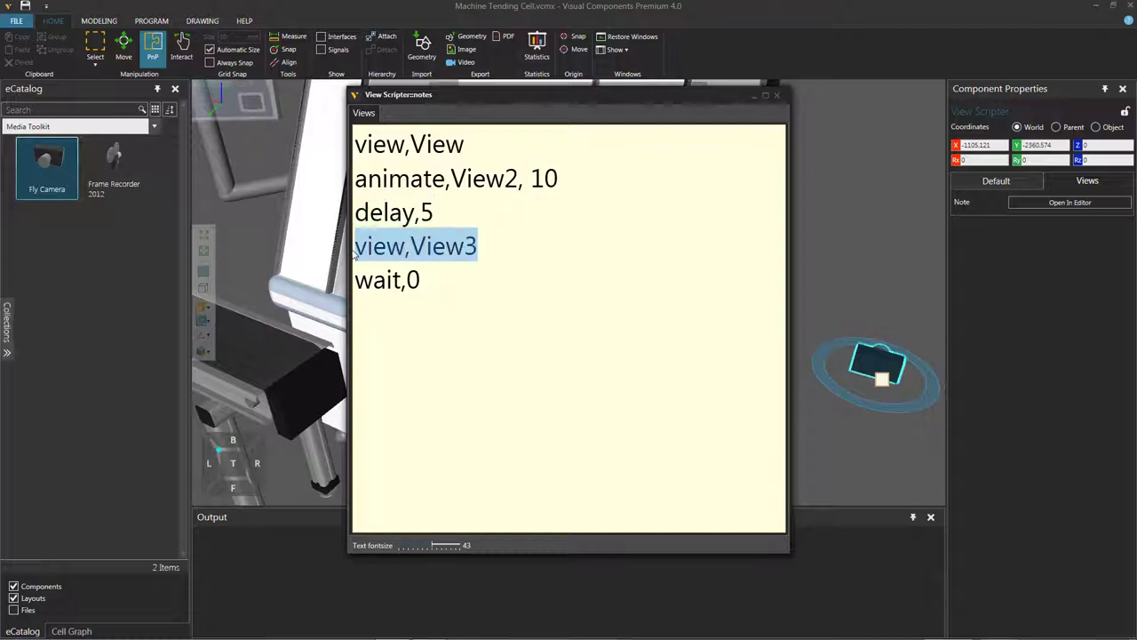
- Set the wait command's value to 30 in the notes, and move the notes window aside
{"action": "left_click", "coordinate": [421, 281]}
{"action": "left_click_drag", "start_coordinate": [534, 97], "coordinate": [709, 133]}
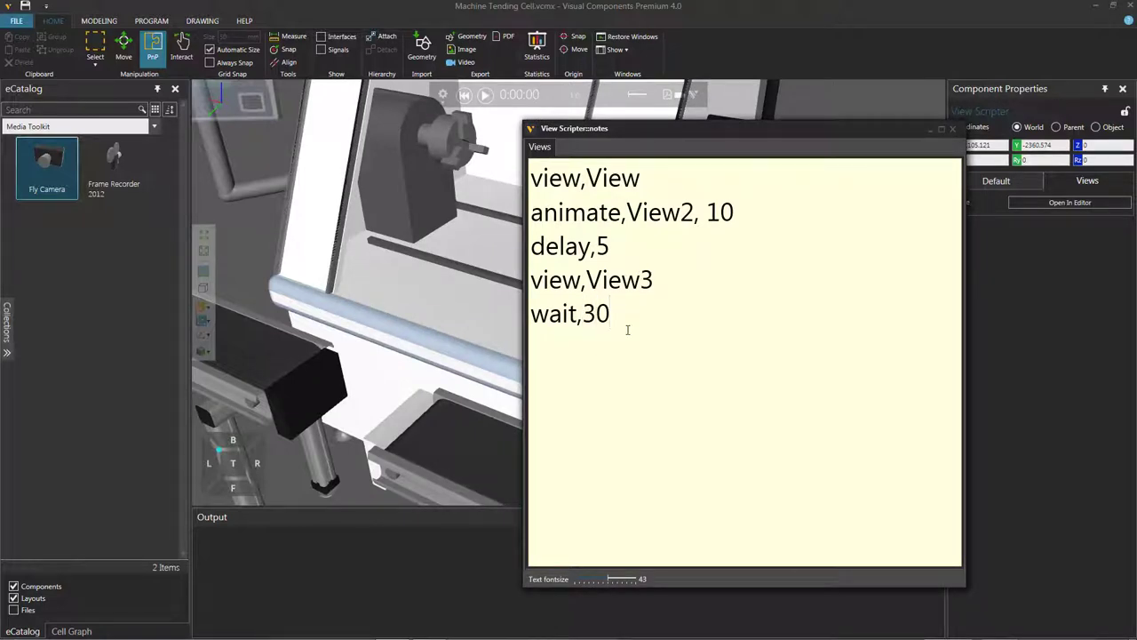
- Copy the script line "animate,View2, 10" below the wait command in the View Scripter notes, and close the notes
{"action": "left_click_drag", "start_coordinate": [734, 213], "coordinate": [554, 220]}
{"action": "right_click", "coordinate": [593, 221]}
{"action": "left_click", "coordinate": [628, 239]}
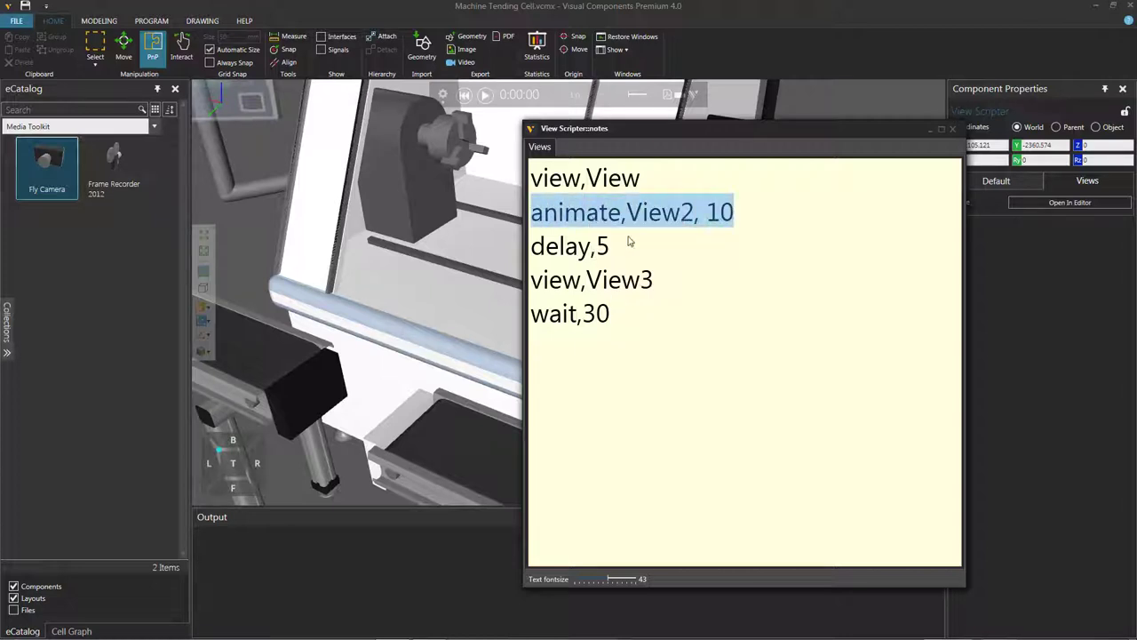
{"action": "left_click", "coordinate": [626, 319]}
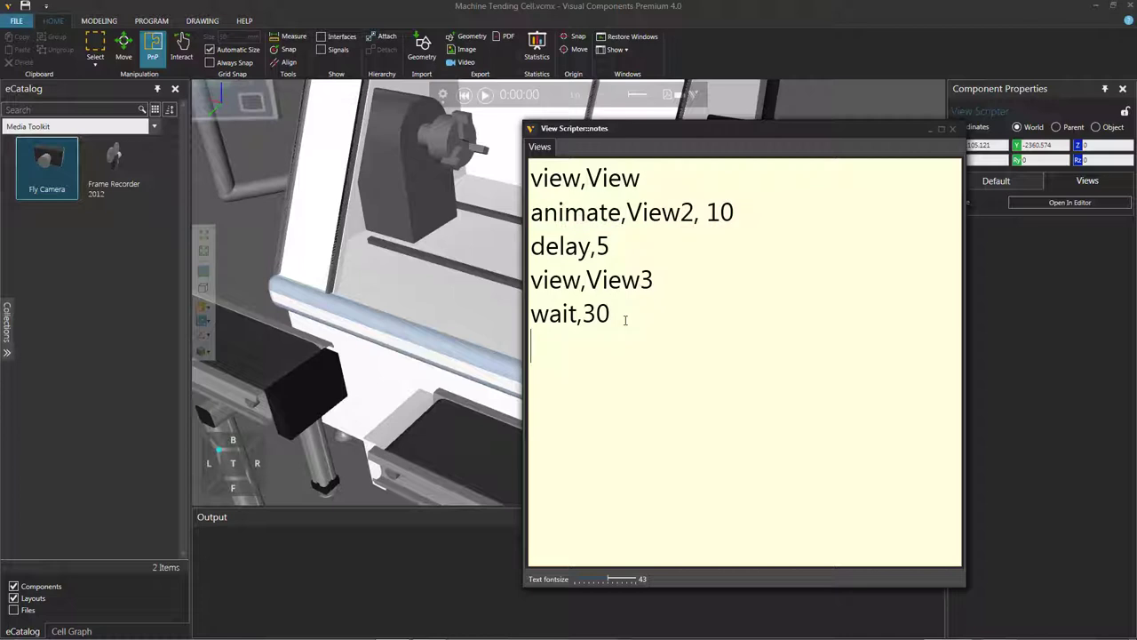
{"action": "key", "text": "Return"}
{"action": "right_click", "coordinate": [559, 347]}
{"action": "left_click", "coordinate": [587, 384]}
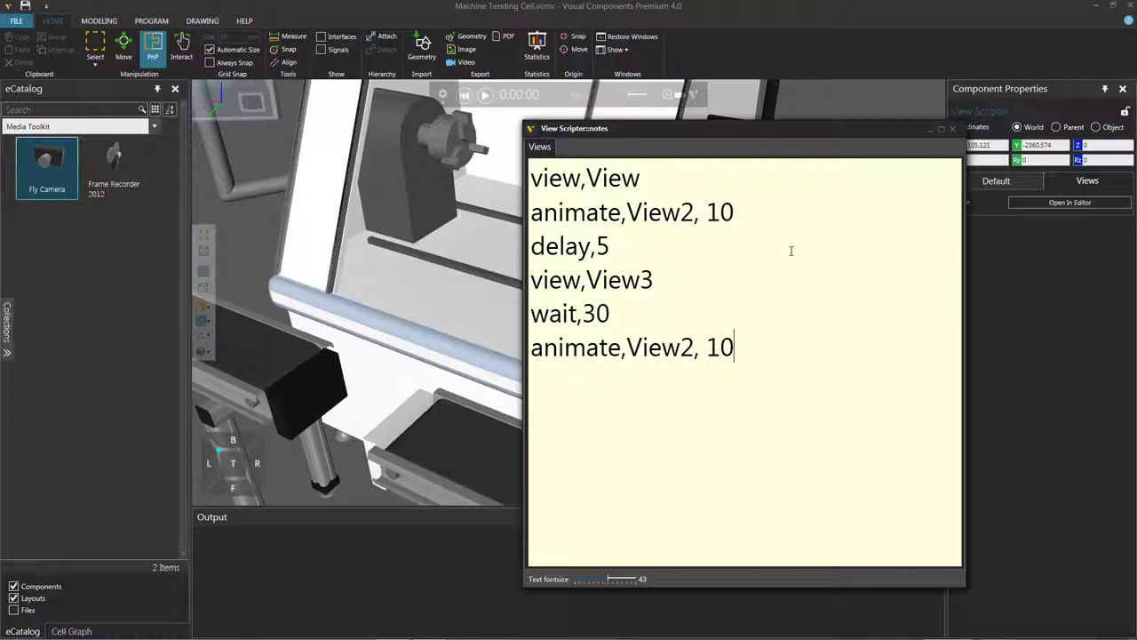
{"action": "left_click", "coordinate": [952, 130]}
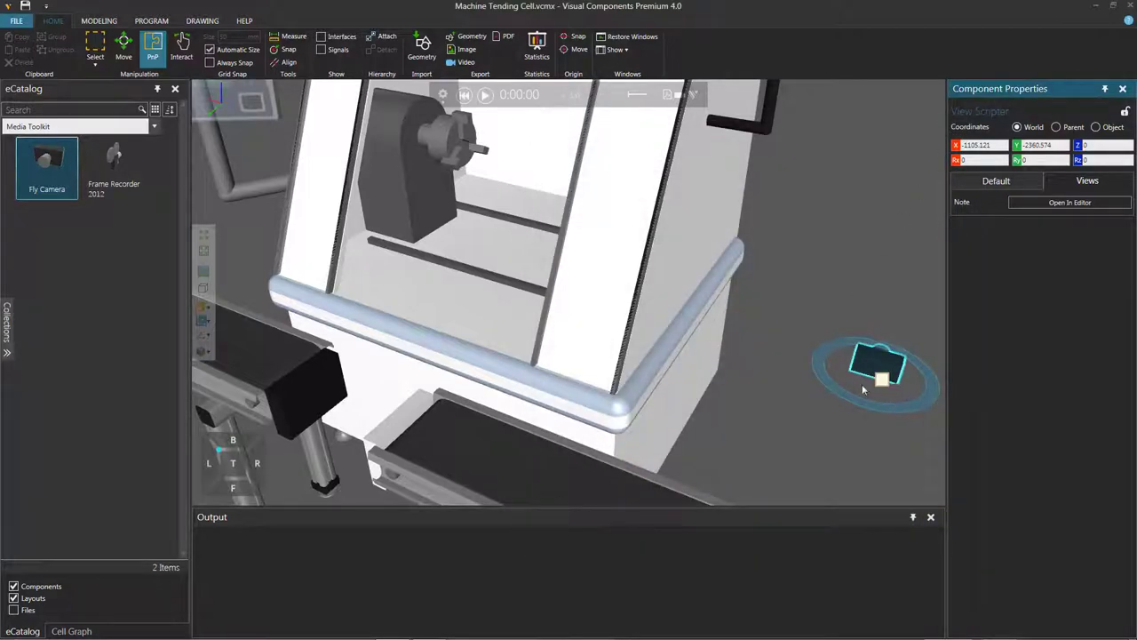
- Start recording a 1080p AVI video of the simulation, saving it as Machine_Tending_Cell in the Videos library
{"action": "left_click", "coordinate": [789, 410]}
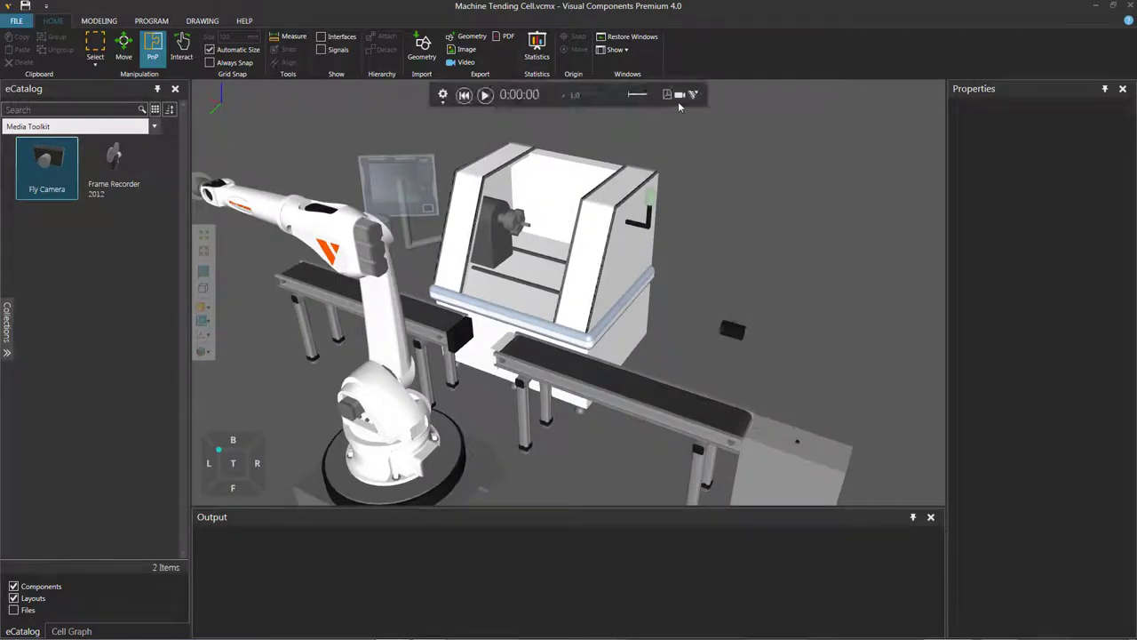
{"action": "left_click", "coordinate": [682, 98]}
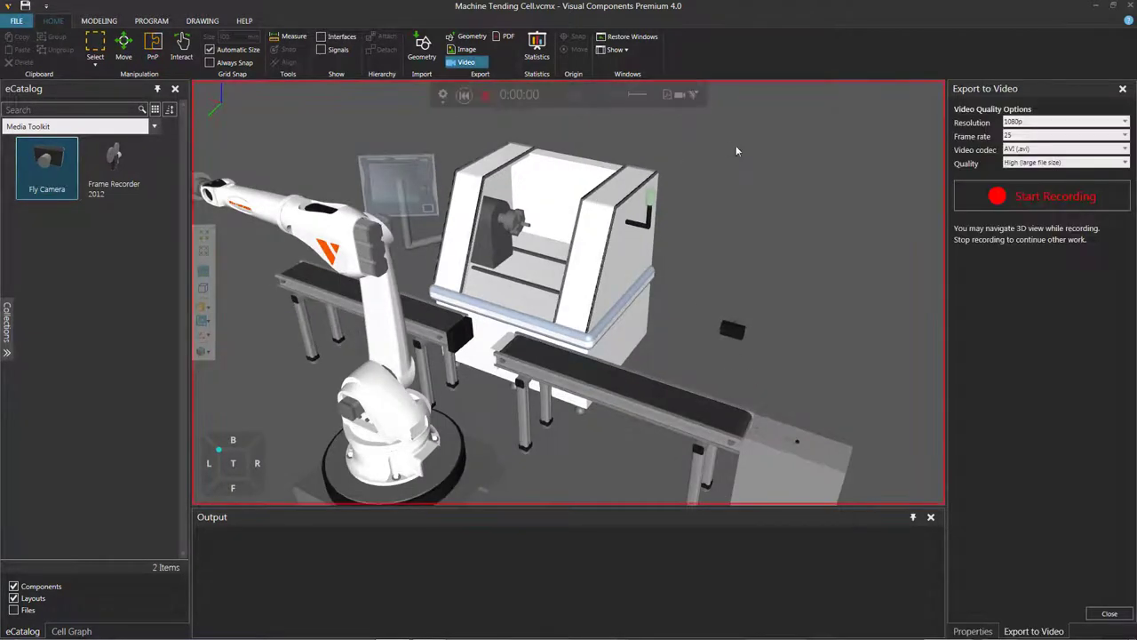
{"action": "left_click", "coordinate": [992, 207]}
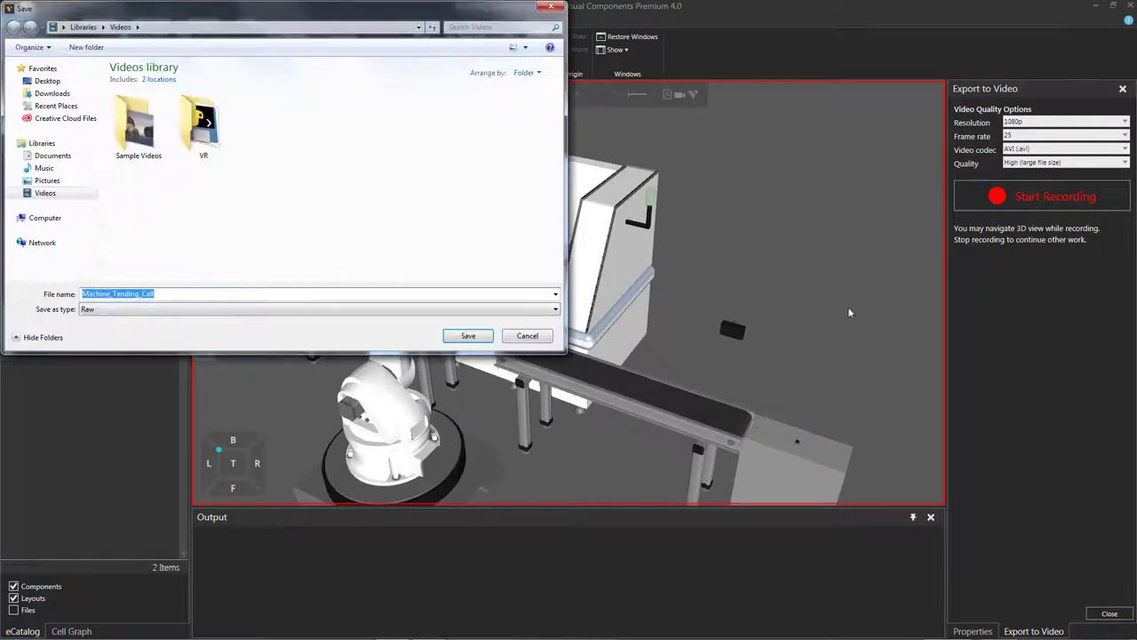
{"action": "left_click", "coordinate": [464, 340]}
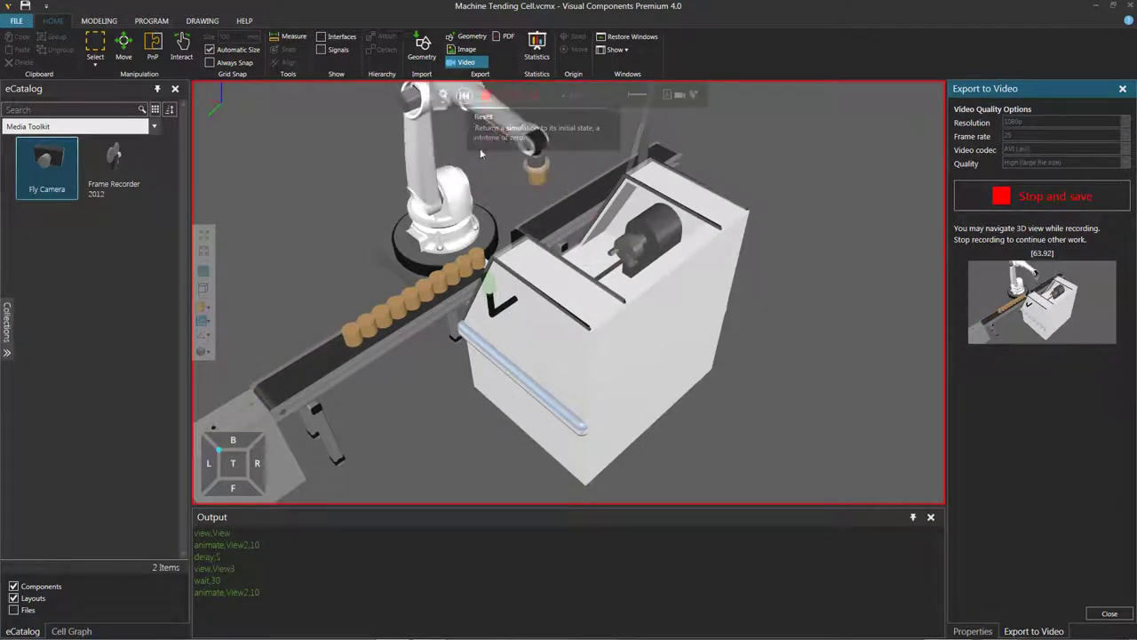
- View the machine from above and from a closer front angle during the recording, and reset the simulation to end the recording
{"action": "mouse_move", "coordinate": [385, 258]}
{"action": "right_mouse_down"}
{"action": "mouse_move", "coordinate": [367, 269]}
{"action": "mouse_move", "coordinate": [582, 260]}
{"action": "right_mouse_up"}
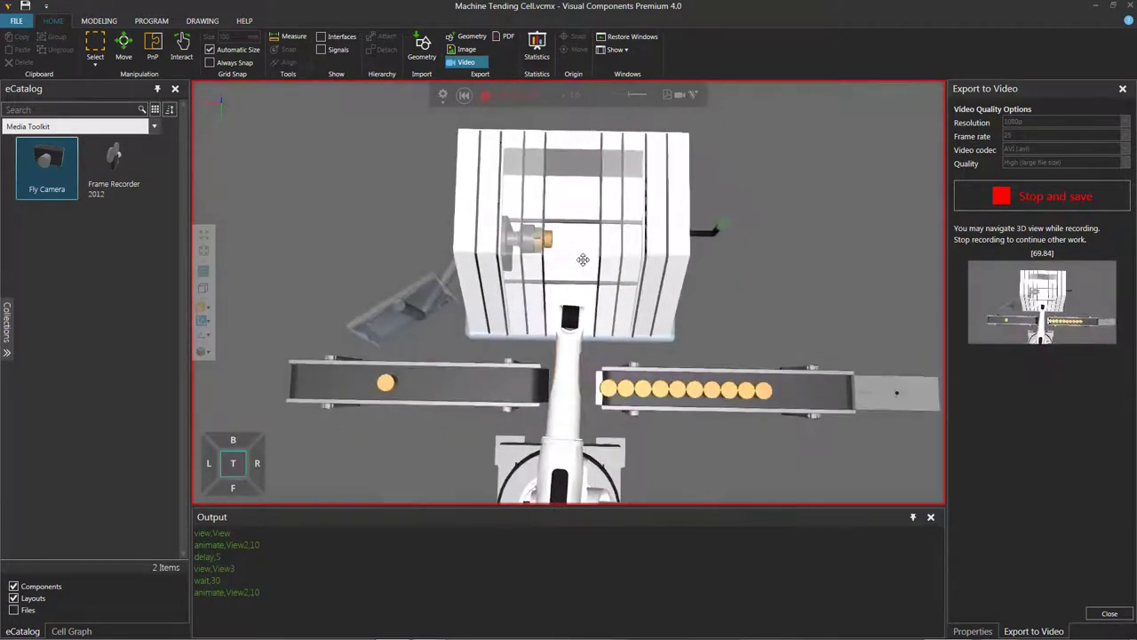
{"action": "scroll", "coordinate": [582, 260], "scroll_direction": "up", "scroll_amount": 5}
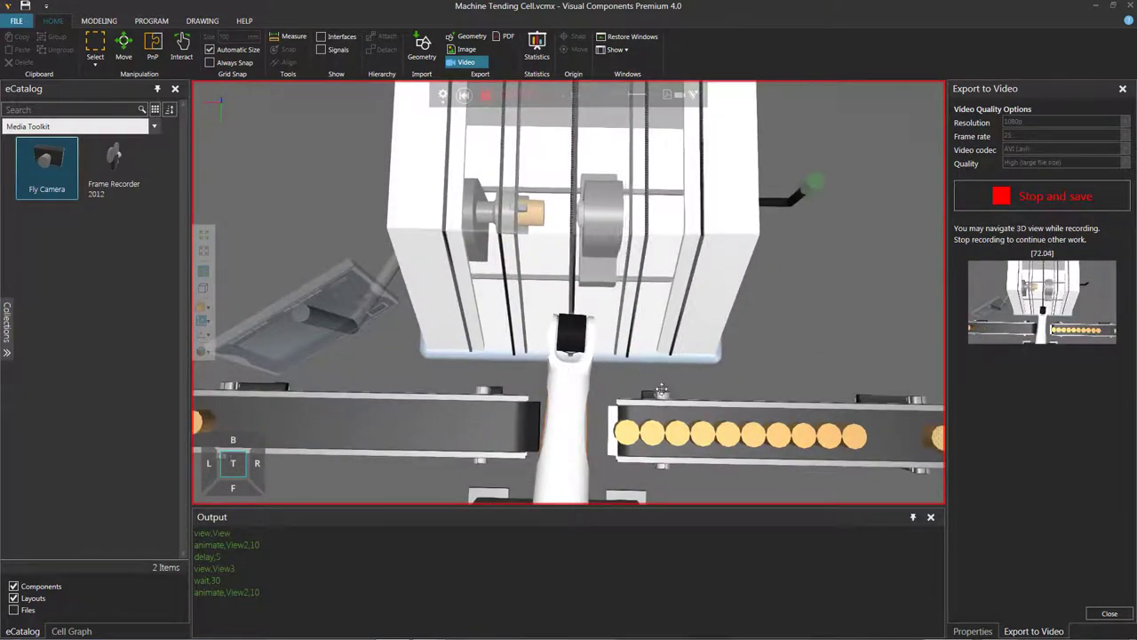
{"action": "right_click_drag", "start_coordinate": [661, 390], "coordinate": [589, 302]}
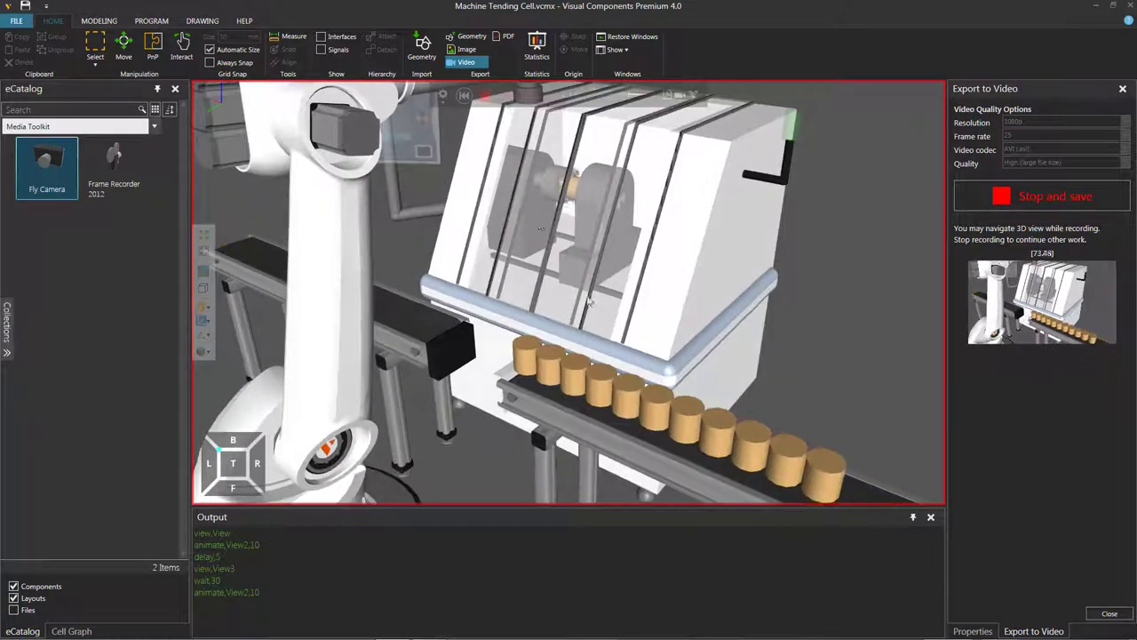
{"action": "left_click", "coordinate": [463, 95]}
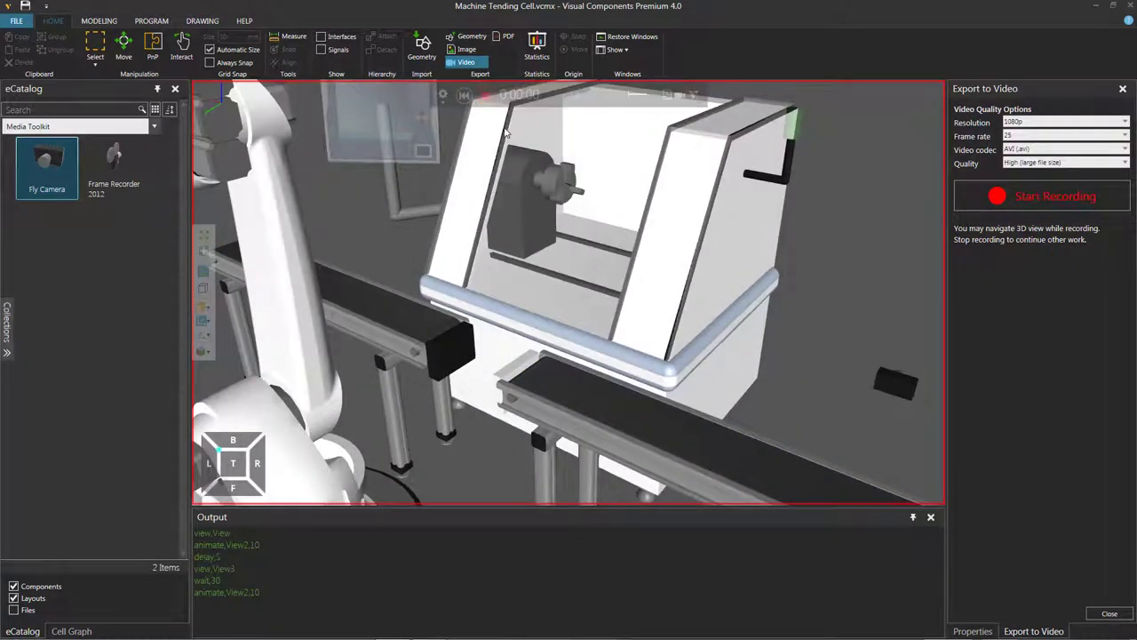
- Open the View Editor and recall the saved Default view of the cell
{"action": "scroll", "coordinate": [703, 261], "scroll_direction": "down", "scroll_amount": 5}
{"action": "right_click_drag", "start_coordinate": [703, 261], "coordinate": [707, 369]}
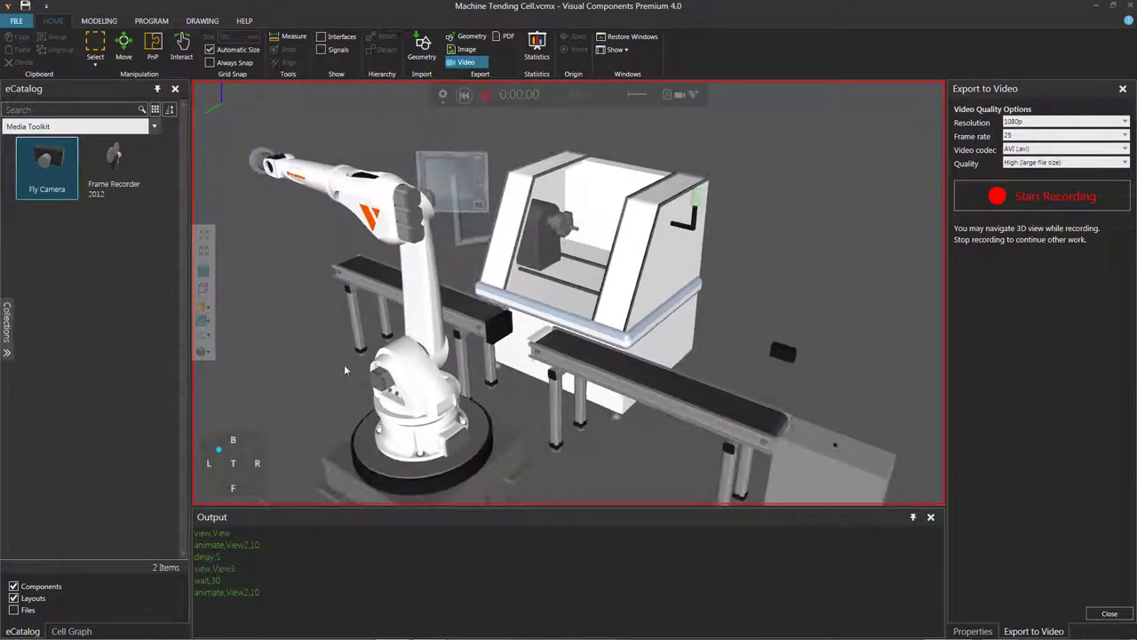
{"action": "left_click", "coordinate": [206, 353]}
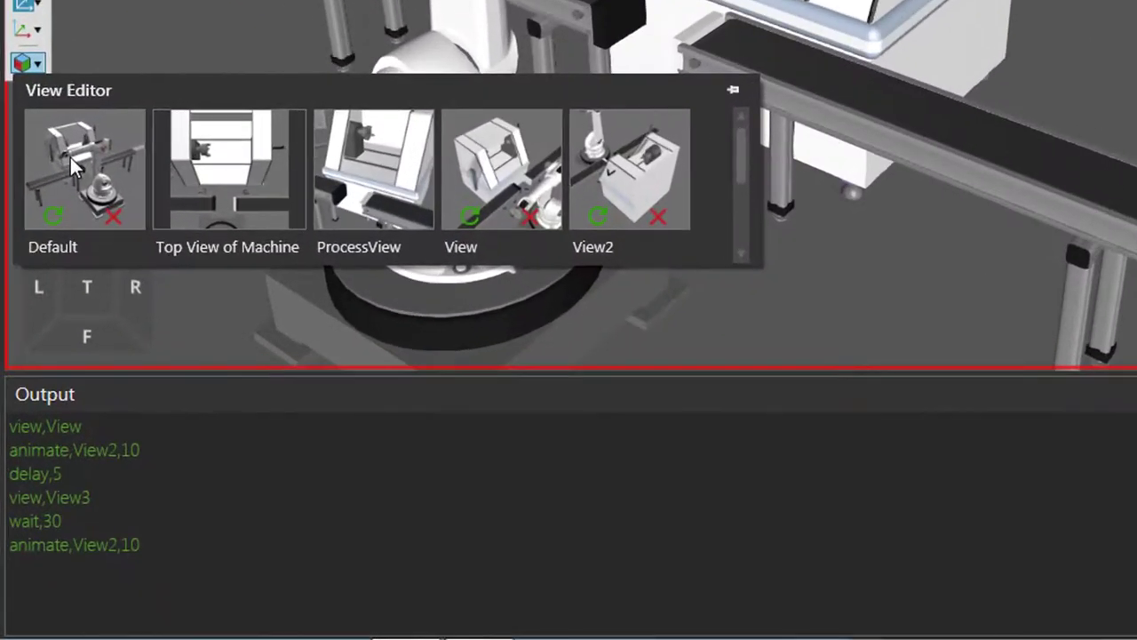
{"action": "left_click", "coordinate": [70, 158]}
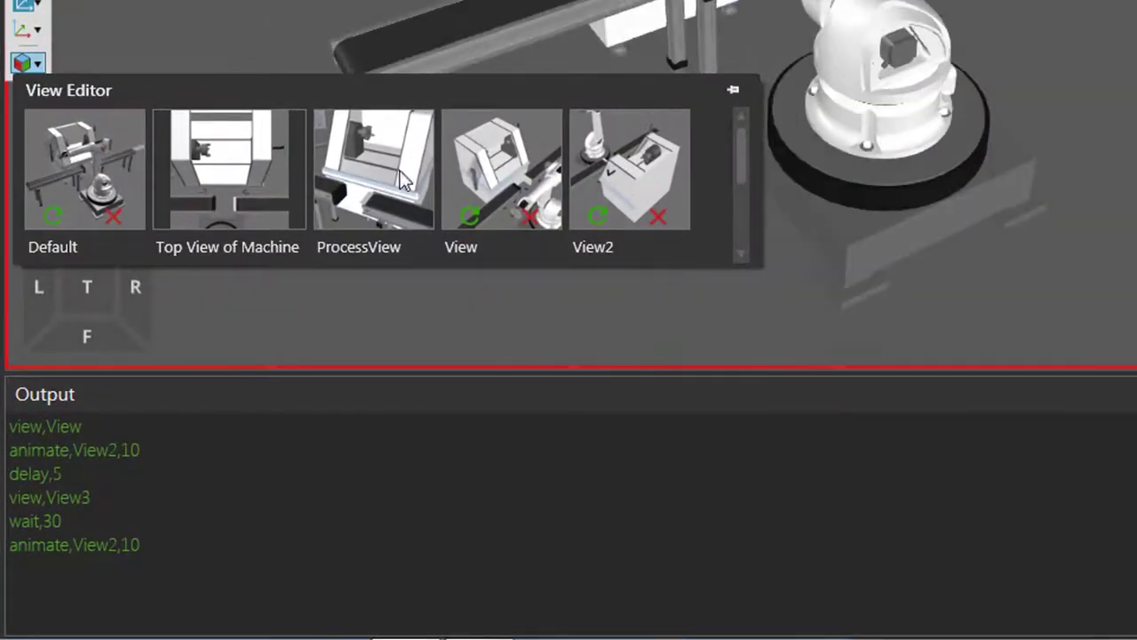
- Delete the saved views View3, View2 and View, keeping Default, Top View of Machine and ProcessView
{"action": "left_click_drag", "start_coordinate": [739, 159], "coordinate": [739, 191]}
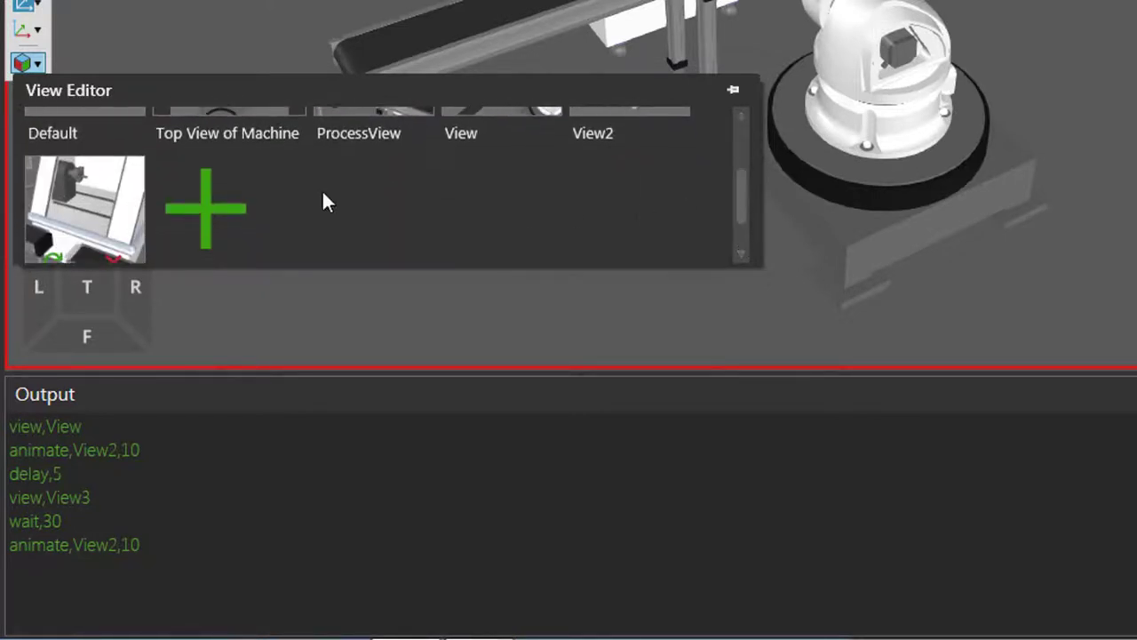
{"action": "left_click", "coordinate": [111, 255]}
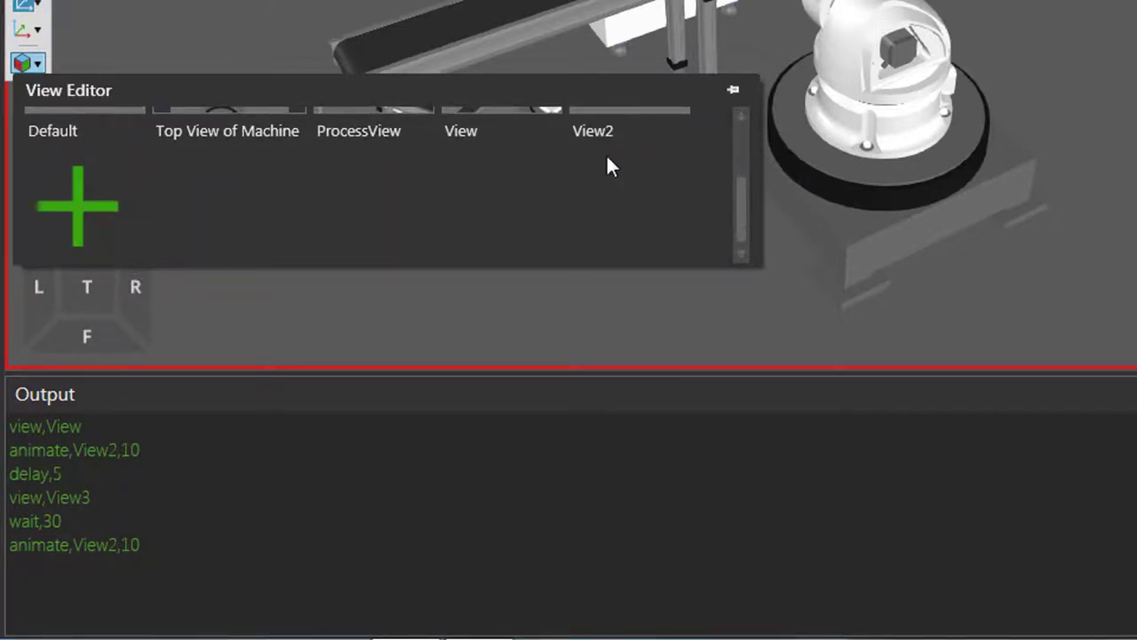
{"action": "scroll", "coordinate": [703, 167], "scroll_direction": "up", "scroll_amount": 1}
{"action": "left_click_drag", "start_coordinate": [740, 184], "coordinate": [739, 151]}
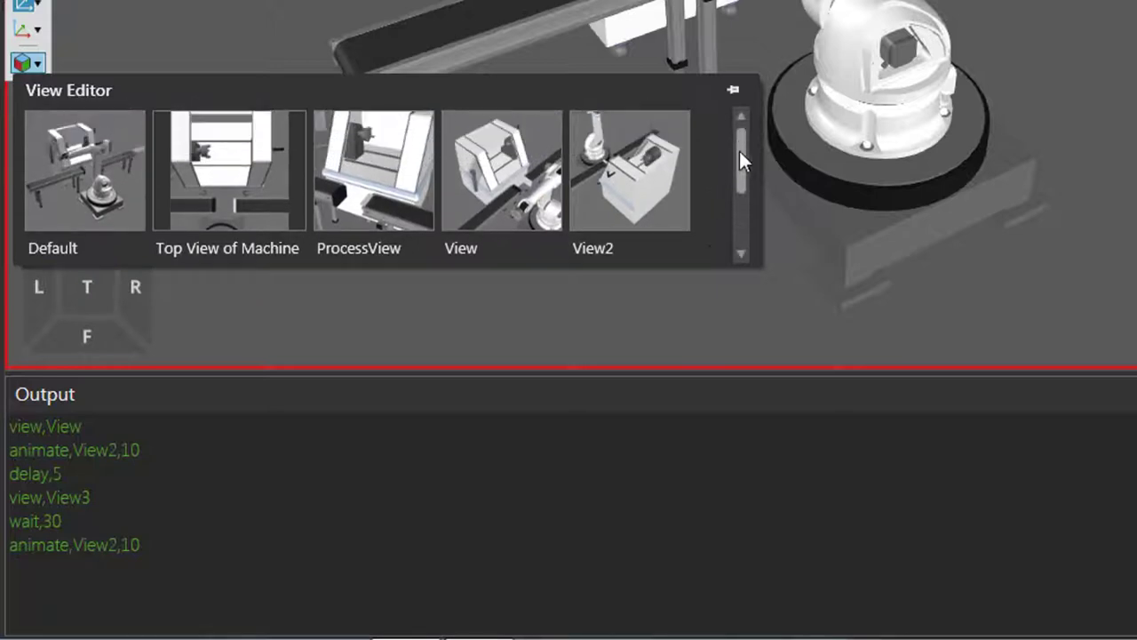
{"action": "left_click", "coordinate": [673, 218]}
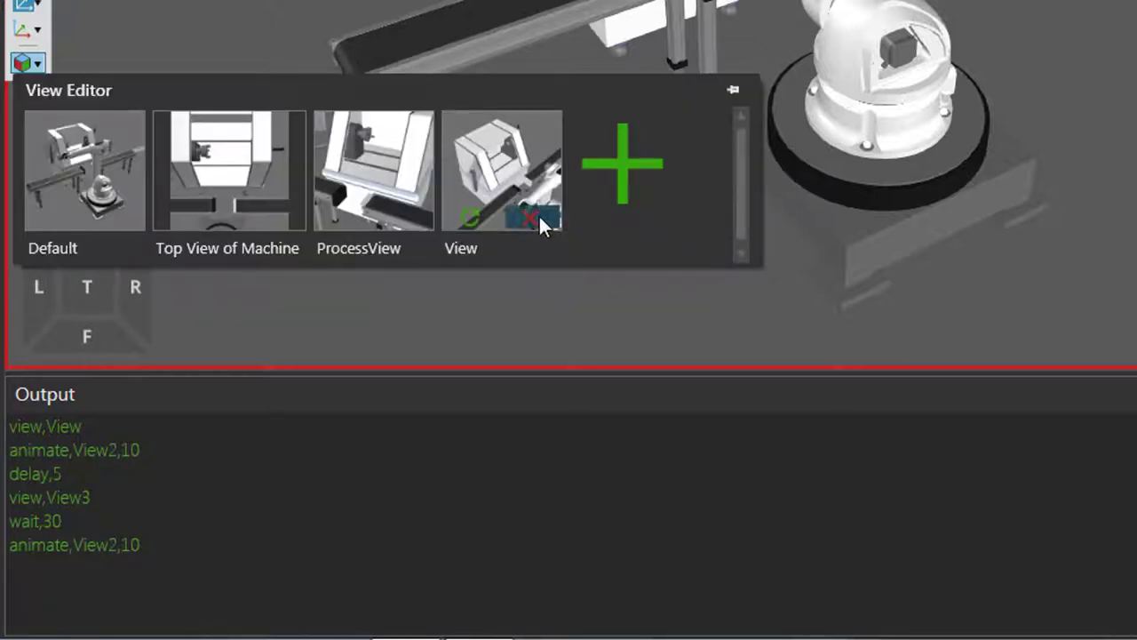
{"action": "left_click", "coordinate": [539, 217]}
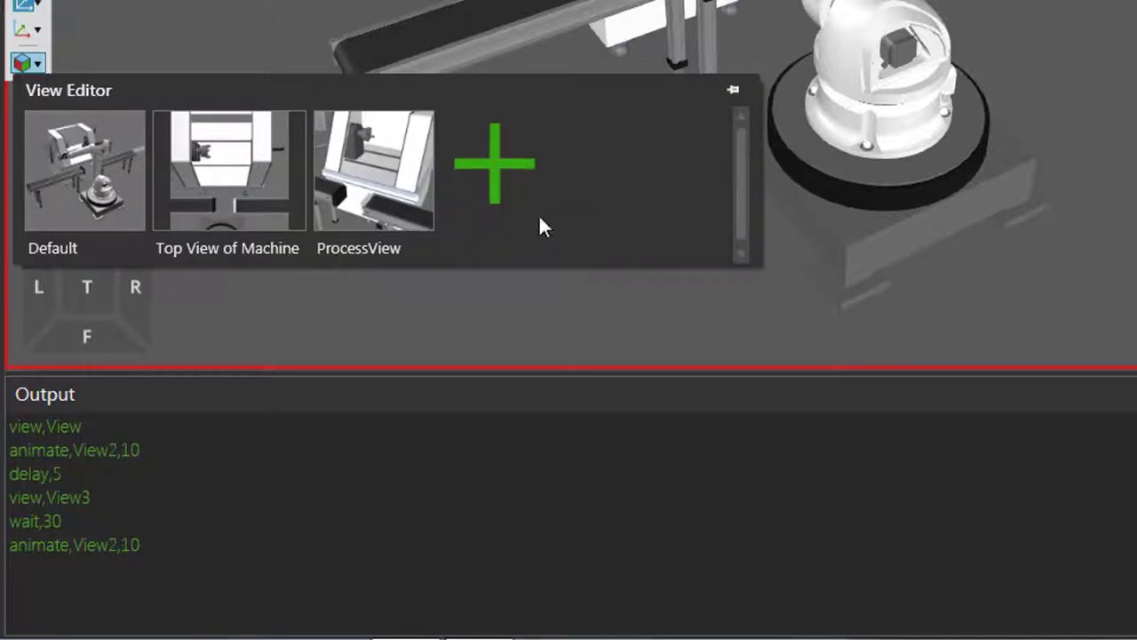
- Recall the Default view, open the View Scripter's notes and change the first command to "view,Default"
{"action": "left_click", "coordinate": [95, 153]}
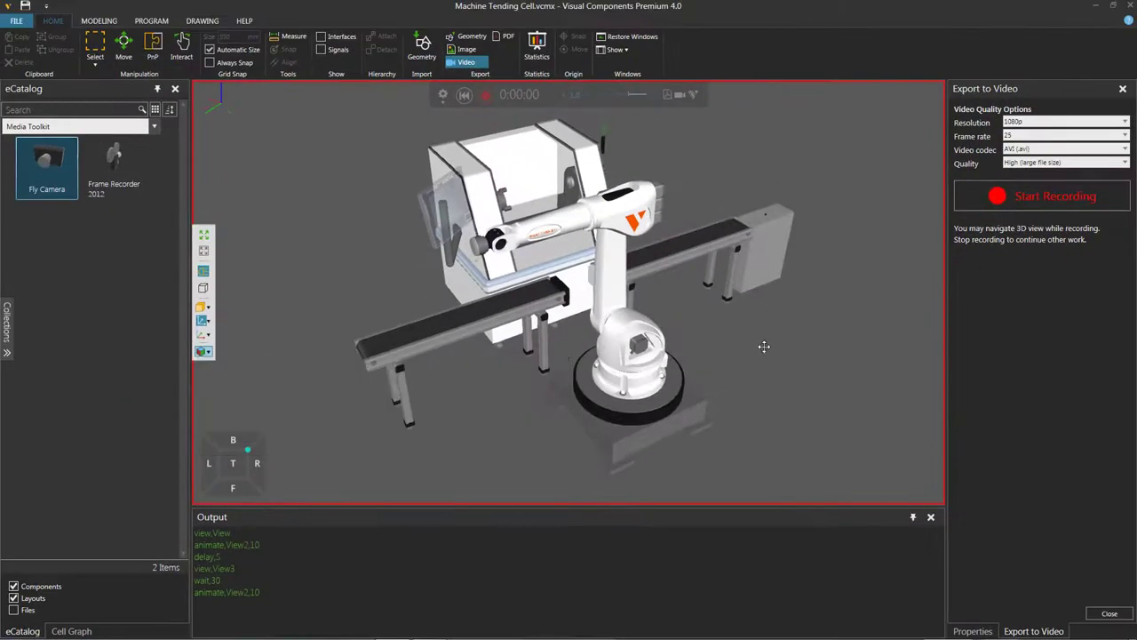
{"action": "left_click", "coordinate": [728, 254]}
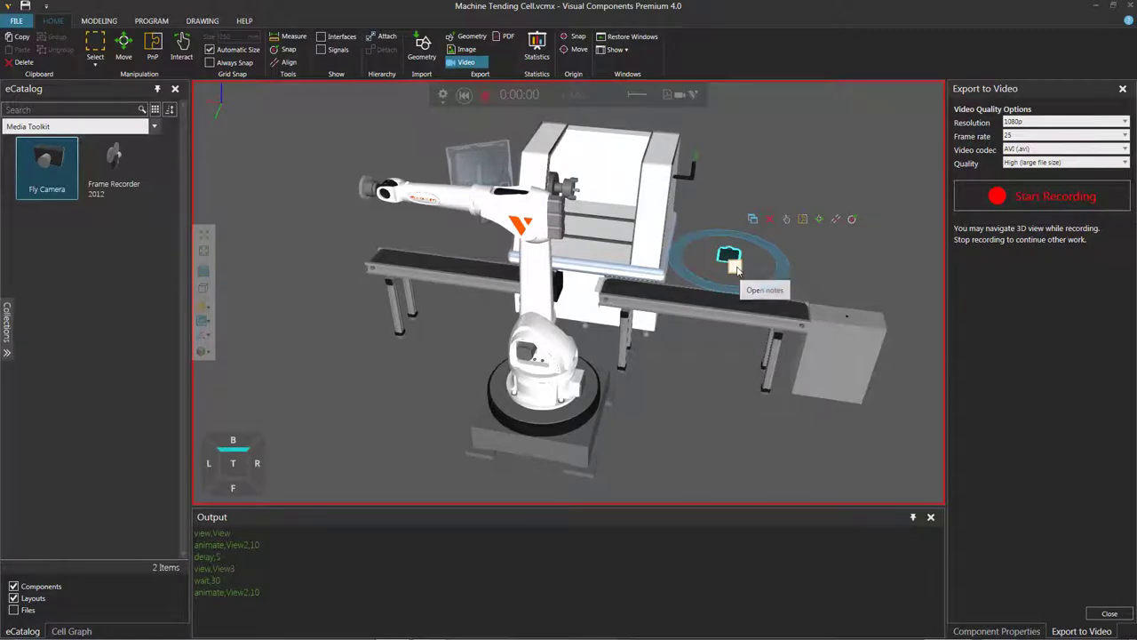
{"action": "double_click", "coordinate": [736, 269]}
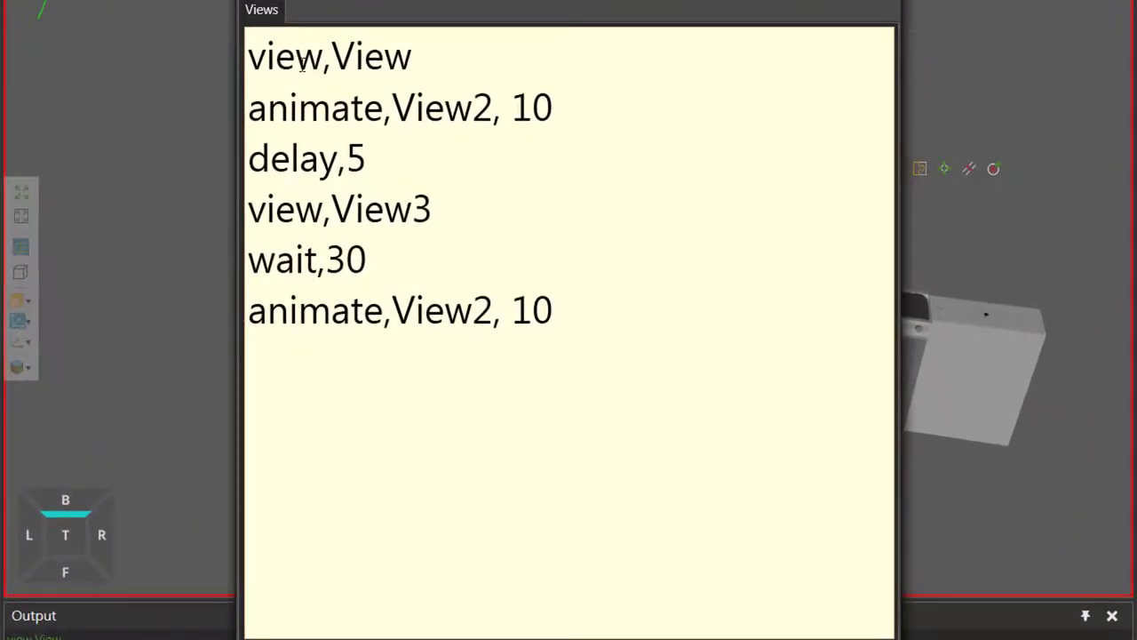
{"action": "key", "text": "BackSpace"}
{"action": "key", "text": "BackSpace"}
{"action": "key", "text": "BackSpace"}
{"action": "key", "text": "BackSpace"}
{"action": "type", "text": "Default"}
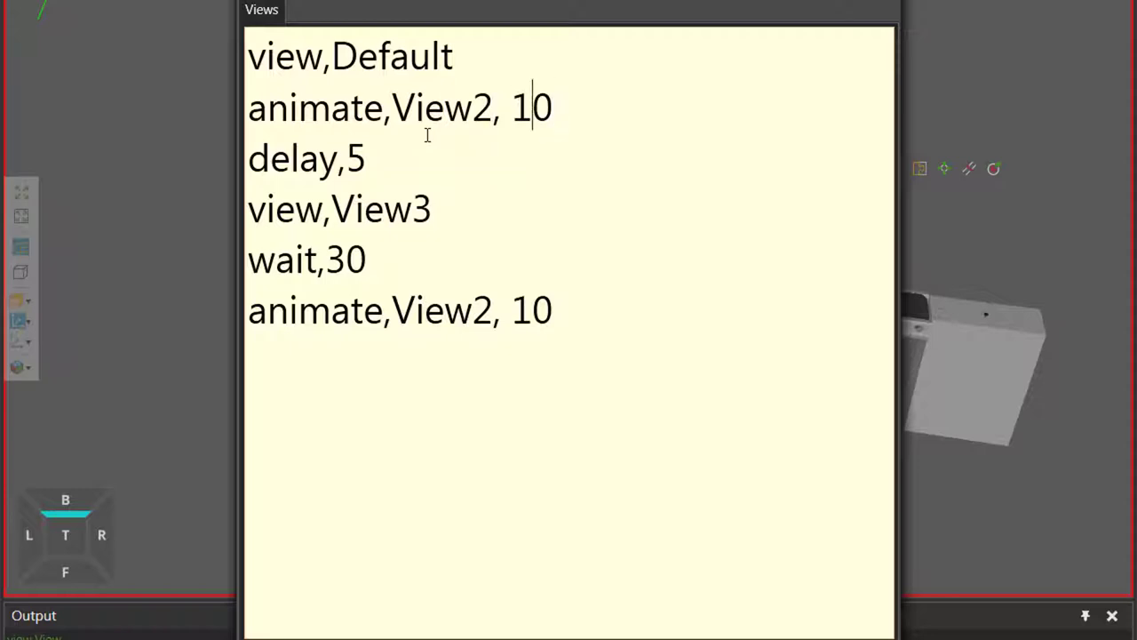
- Replace View2 in the script's first animate command with Top View of Machine, keeping the duration of 10
{"action": "key", "text": "BackSpace"}
{"action": "key", "text": "BackSpace"}
{"action": "key", "text": "BackSpace"}
{"action": "key", "text": "BackSpace"}
{"action": "key", "text": "BackSpace"}
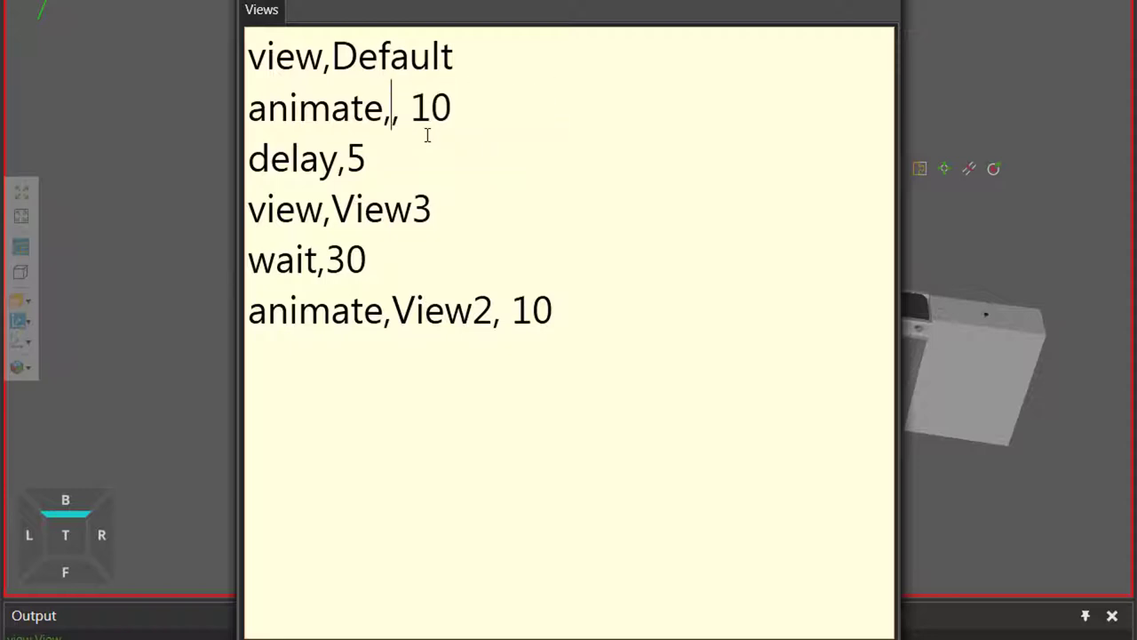
{"action": "type", "text": "Top View of Mach"}
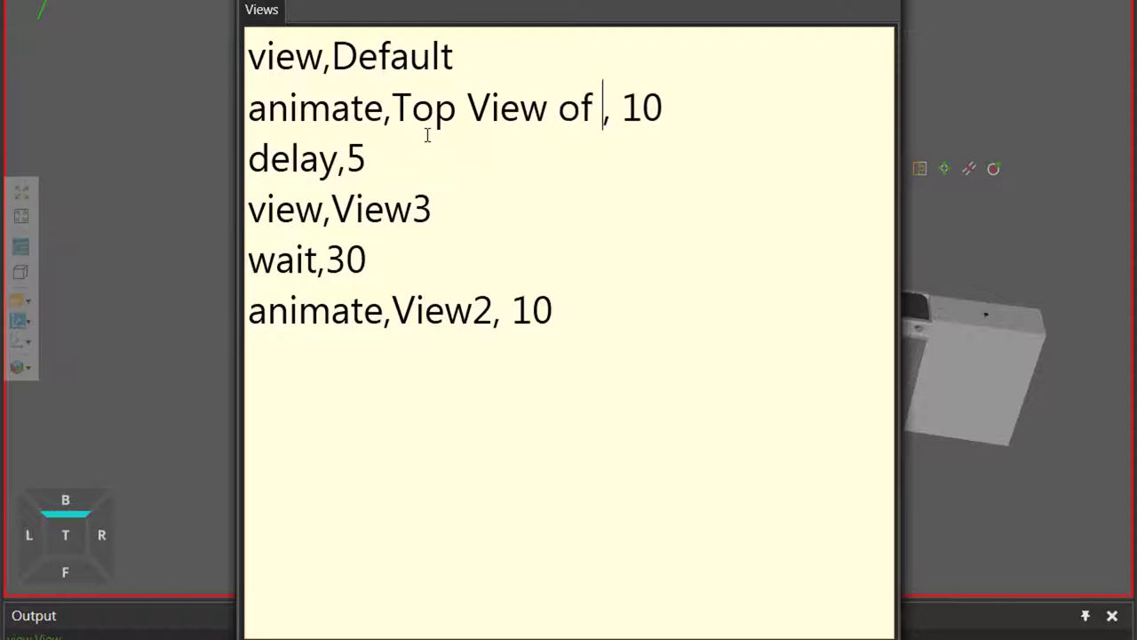
{"action": "type", "text": "ine"}
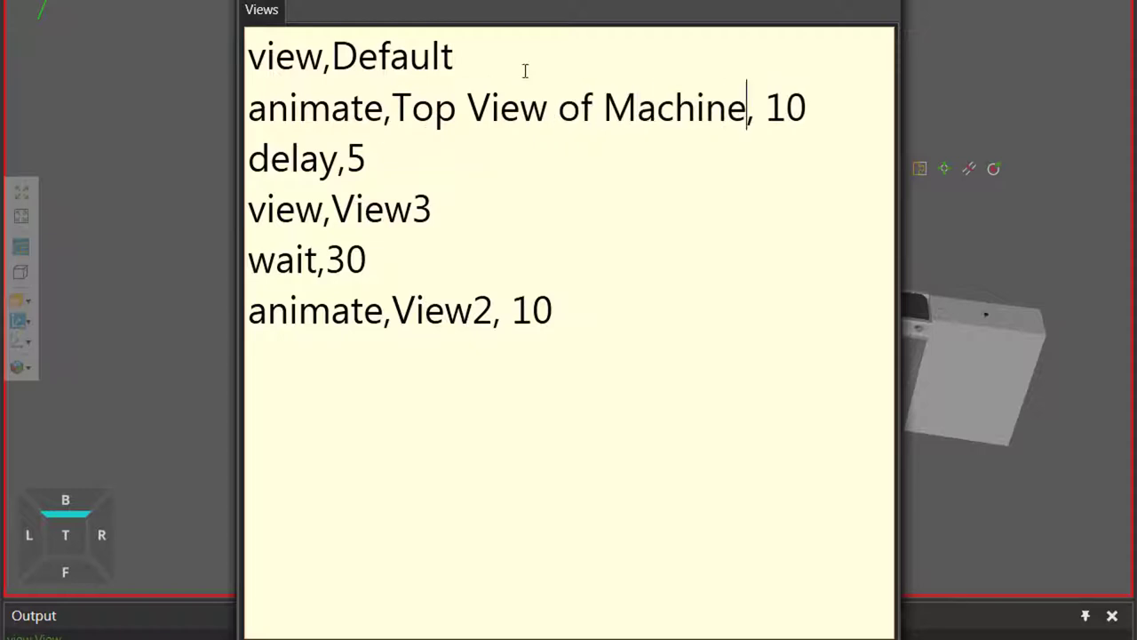
{"action": "left_click_drag", "start_coordinate": [751, 109], "coordinate": [405, 116]}
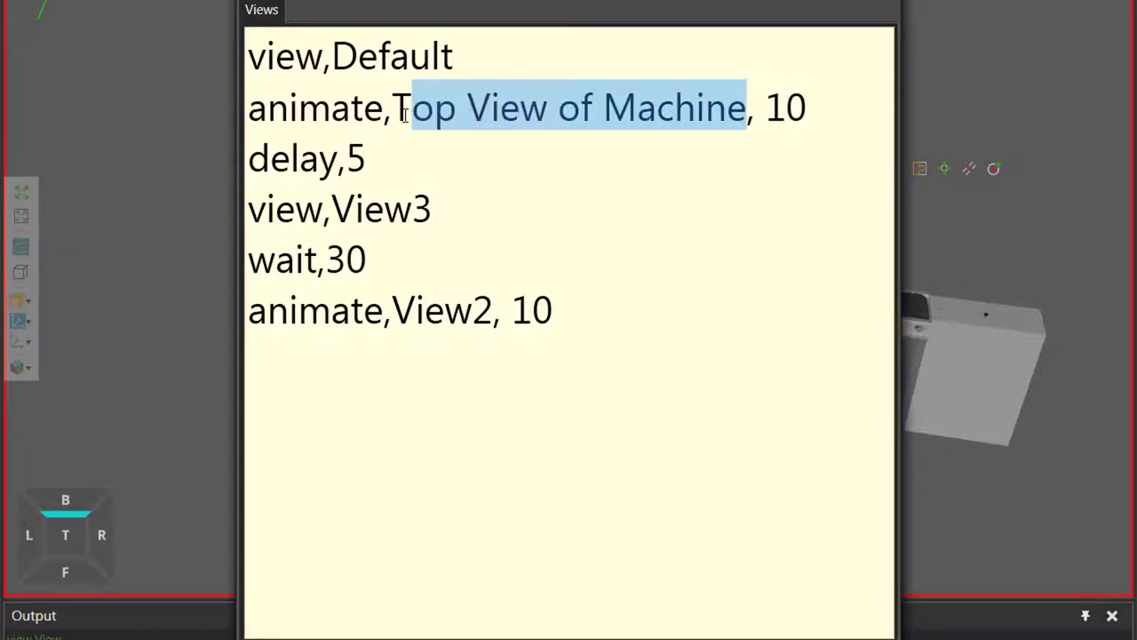
- Check the saved view names, remove all commands after the delay line and set the delay to 10
{"action": "left_click", "coordinate": [28, 368]}
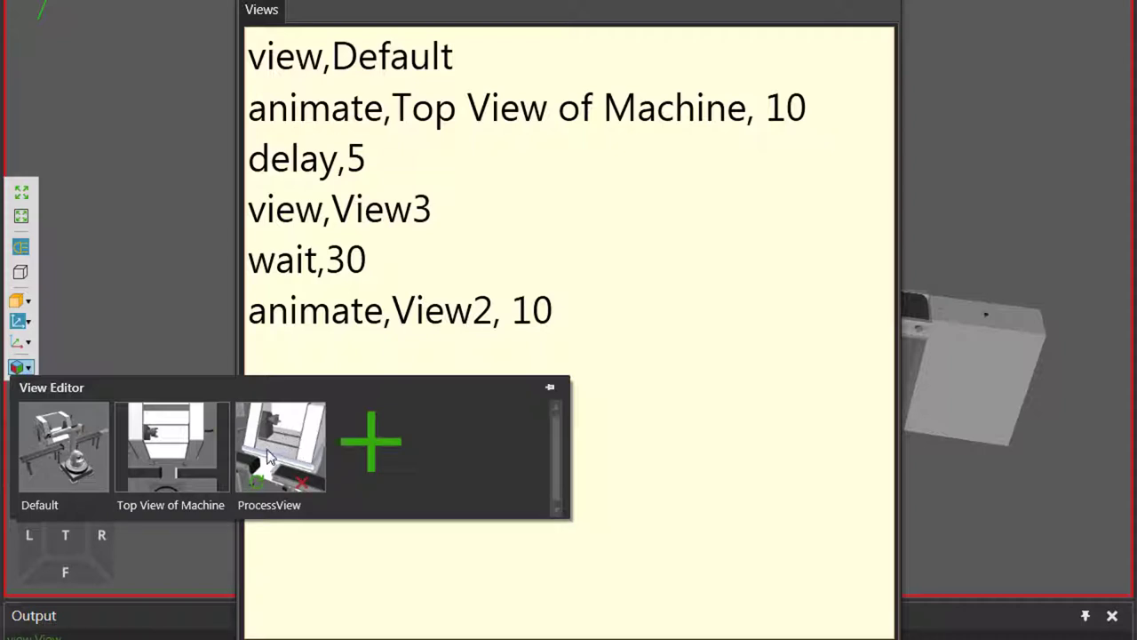
{"action": "left_click_drag", "start_coordinate": [543, 302], "coordinate": [344, 162]}
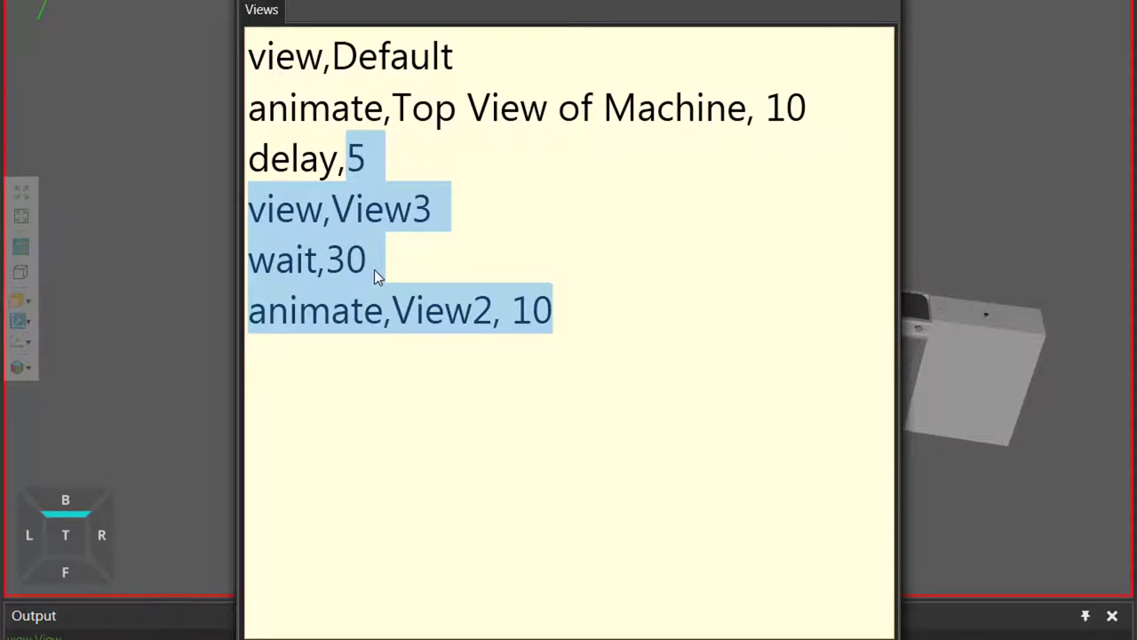
{"action": "key", "text": "Delete"}
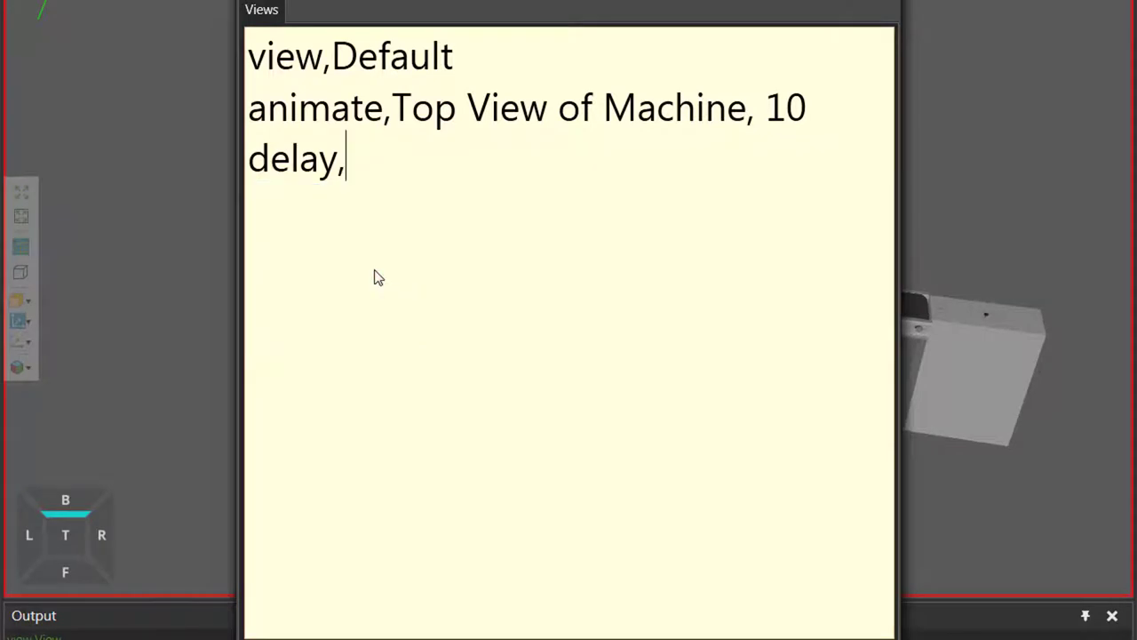
{"action": "type", "text": "10"}
- Add the command "animate,ProcessView,5" at the end of the script and close the notes
{"action": "key", "text": "Return"}
{"action": "type", "text": "animate,"}
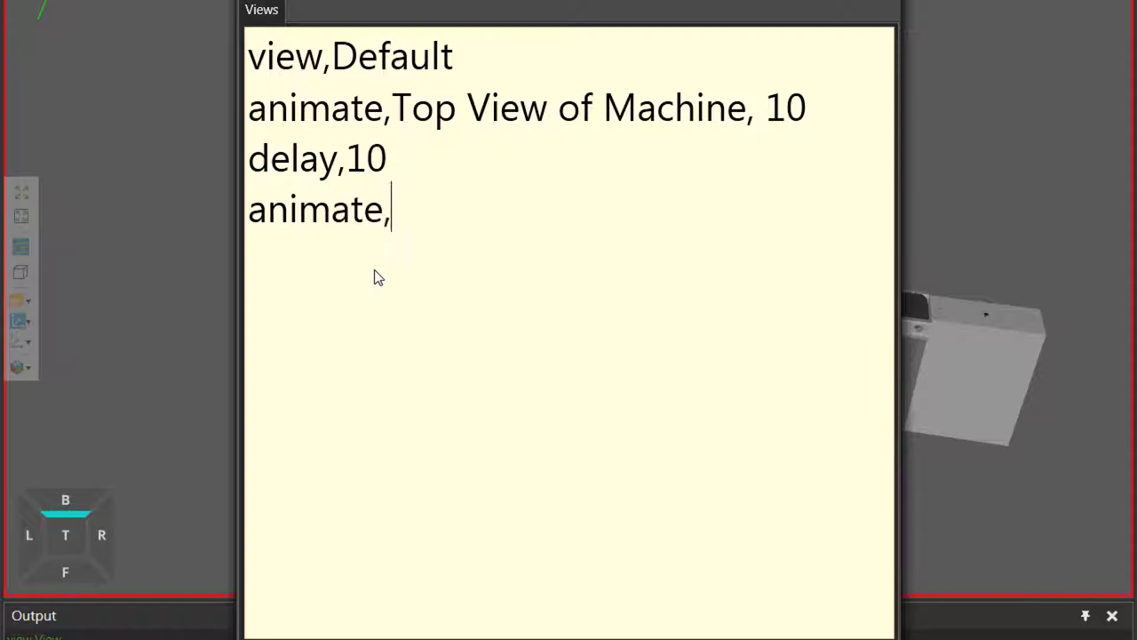
{"action": "type", "text": "ProcessView,"}
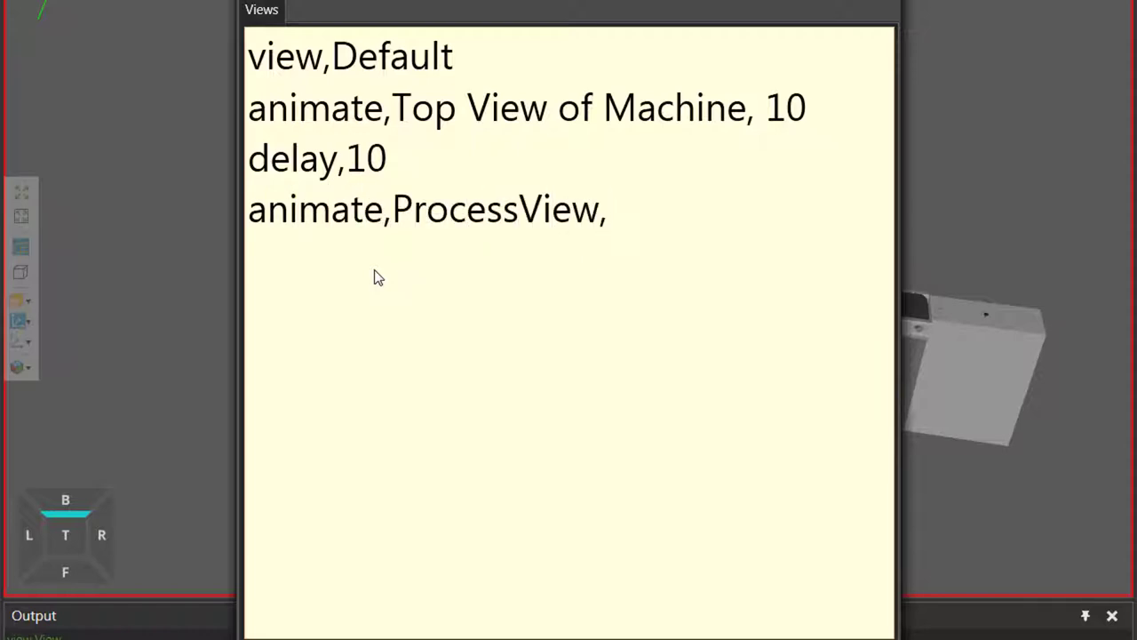
{"action": "type", "text": "5"}
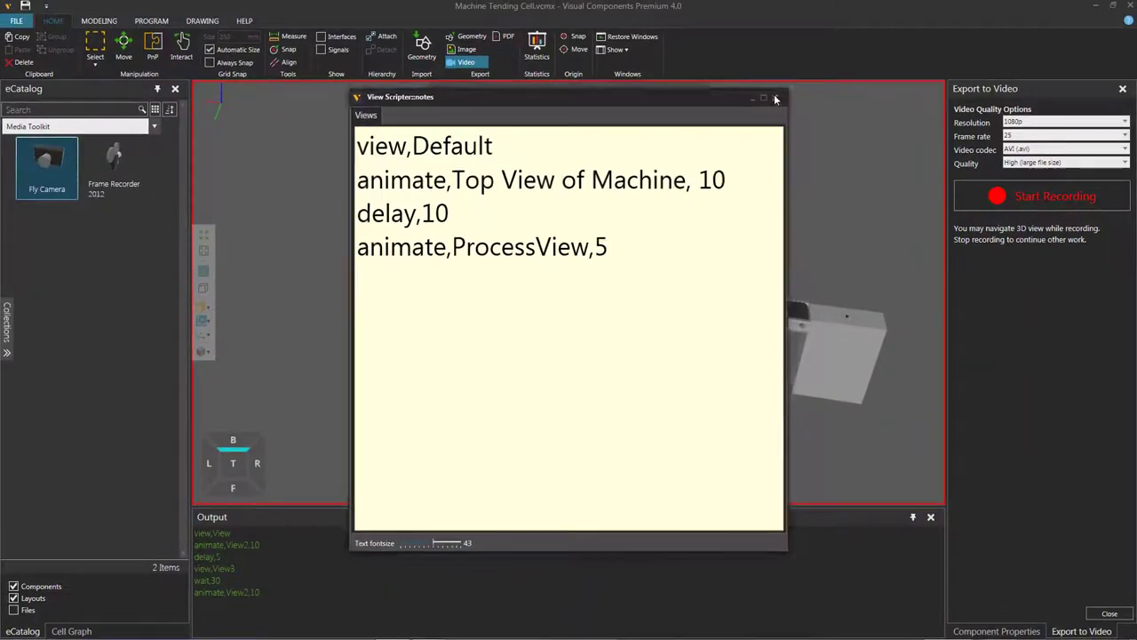
{"action": "left_click", "coordinate": [776, 98]}
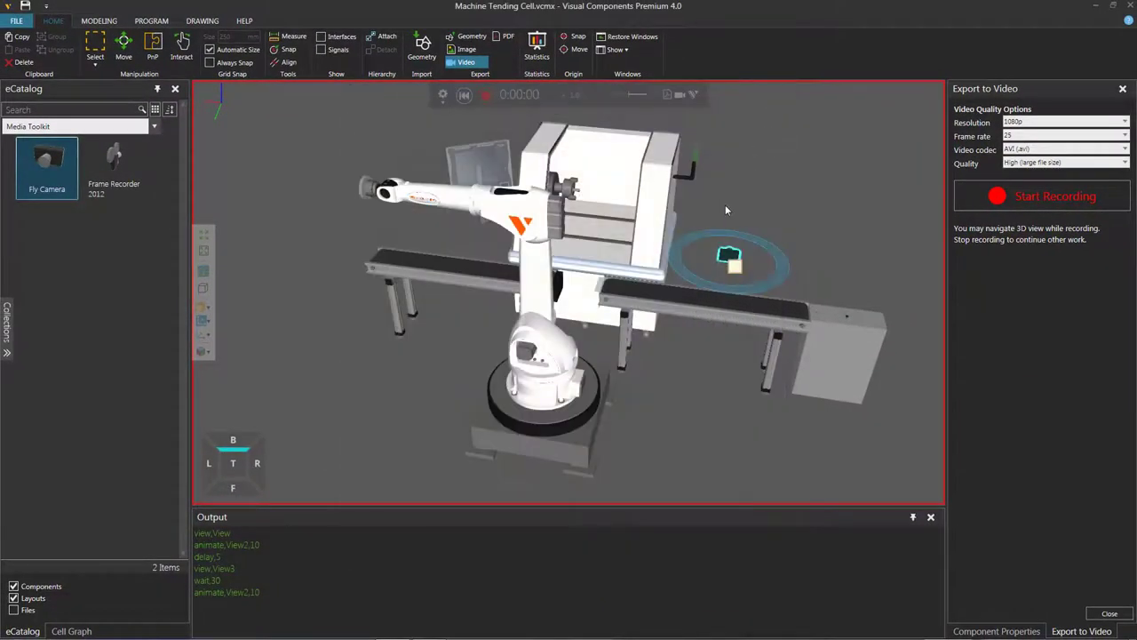
- Record the scripted simulation to a video file, stopping with a simulation reset, and clear the output messages
{"action": "left_click", "coordinate": [986, 206]}
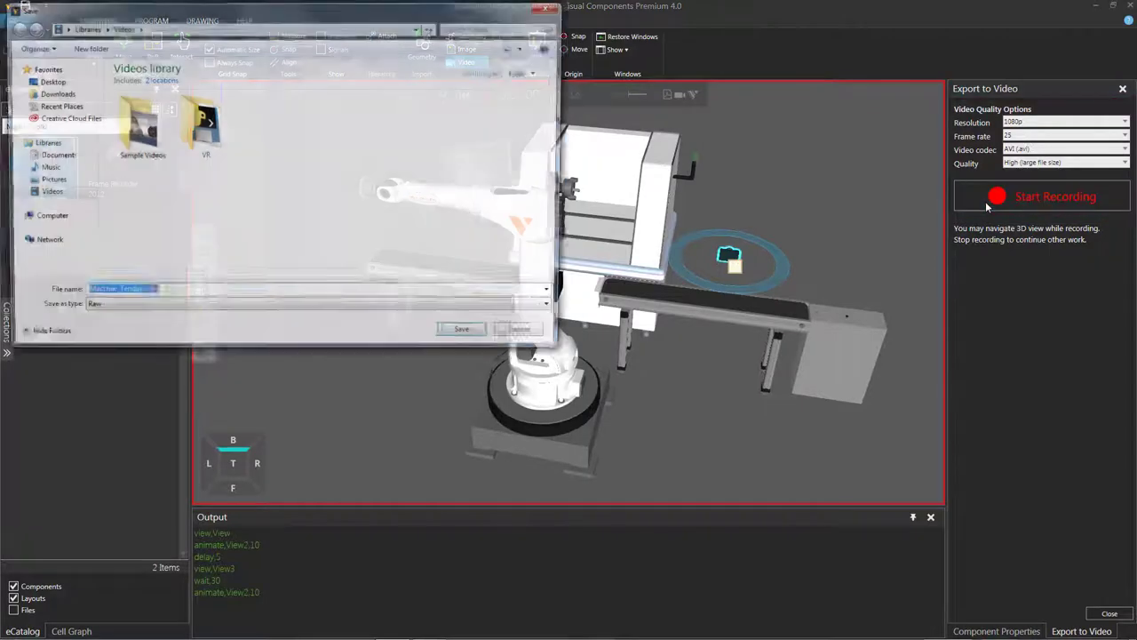
{"action": "left_click", "coordinate": [468, 336]}
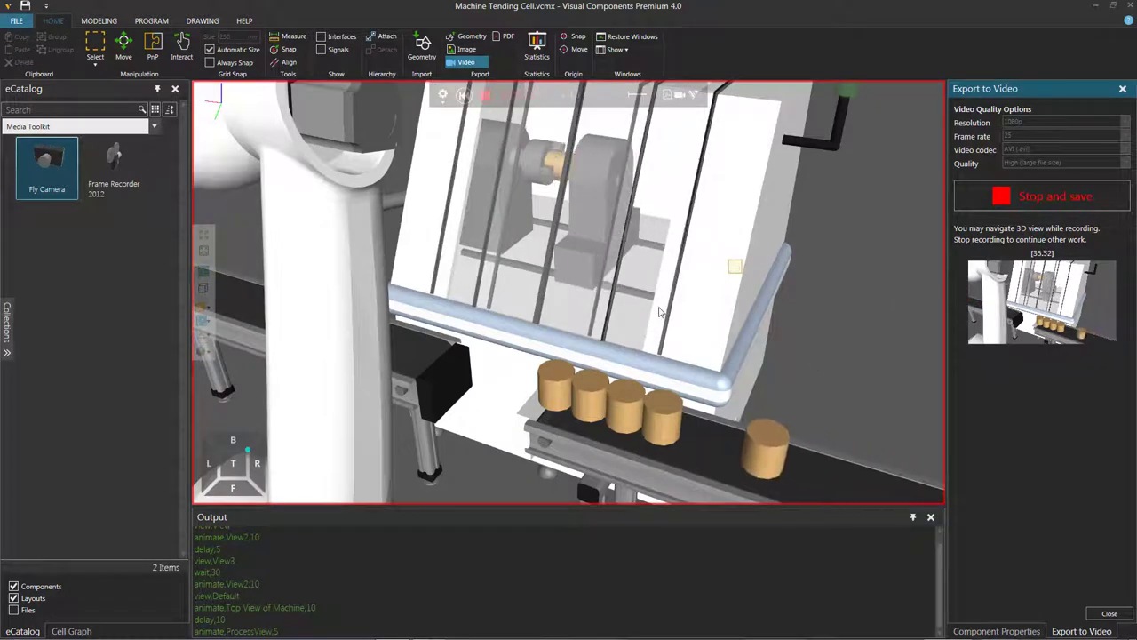
{"action": "left_click", "coordinate": [463, 95]}
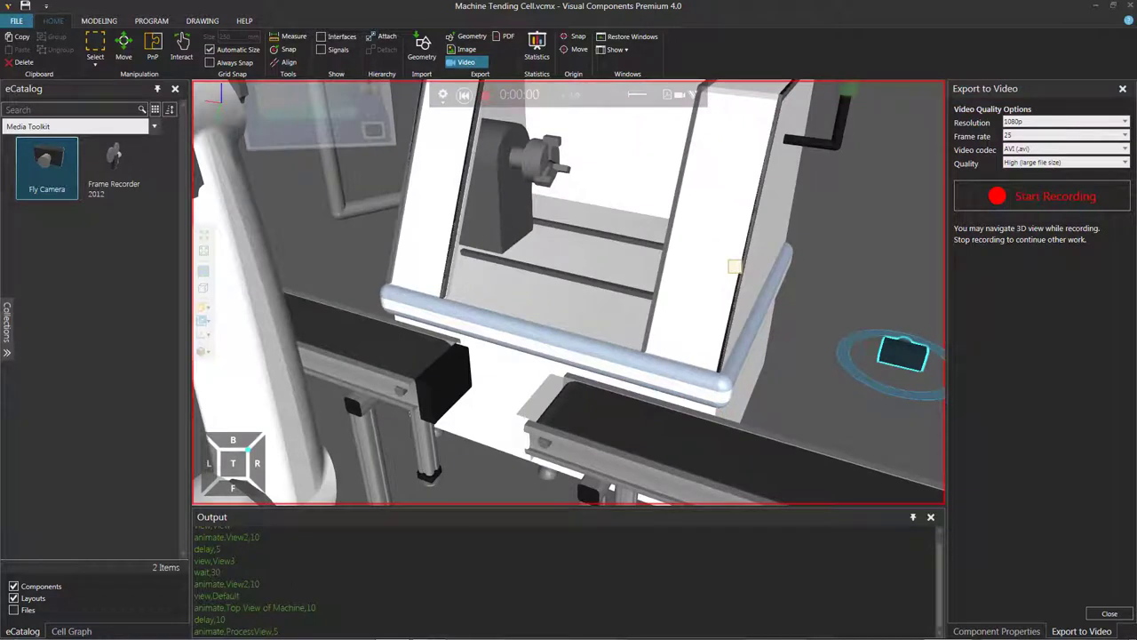
{"action": "right_click", "coordinate": [293, 582]}
{"action": "left_click", "coordinate": [317, 598]}
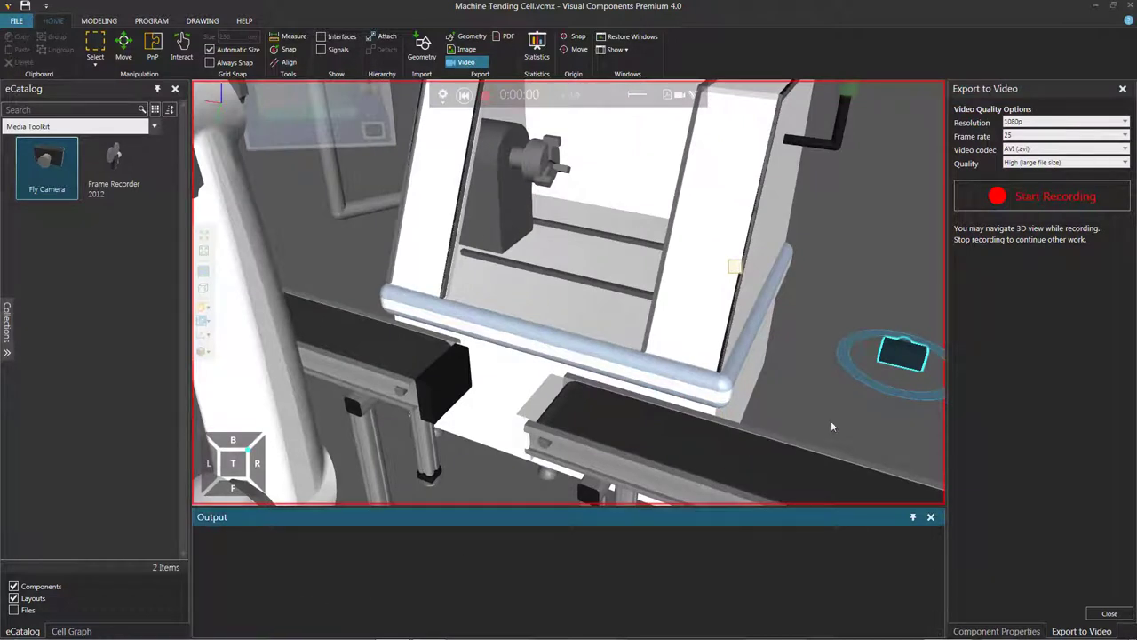
- Open the View Scripter's notes and copy the "delay,10" command onto a new line below "view,Default"
{"action": "right_click_drag", "start_coordinate": [832, 427], "coordinate": [775, 380]}
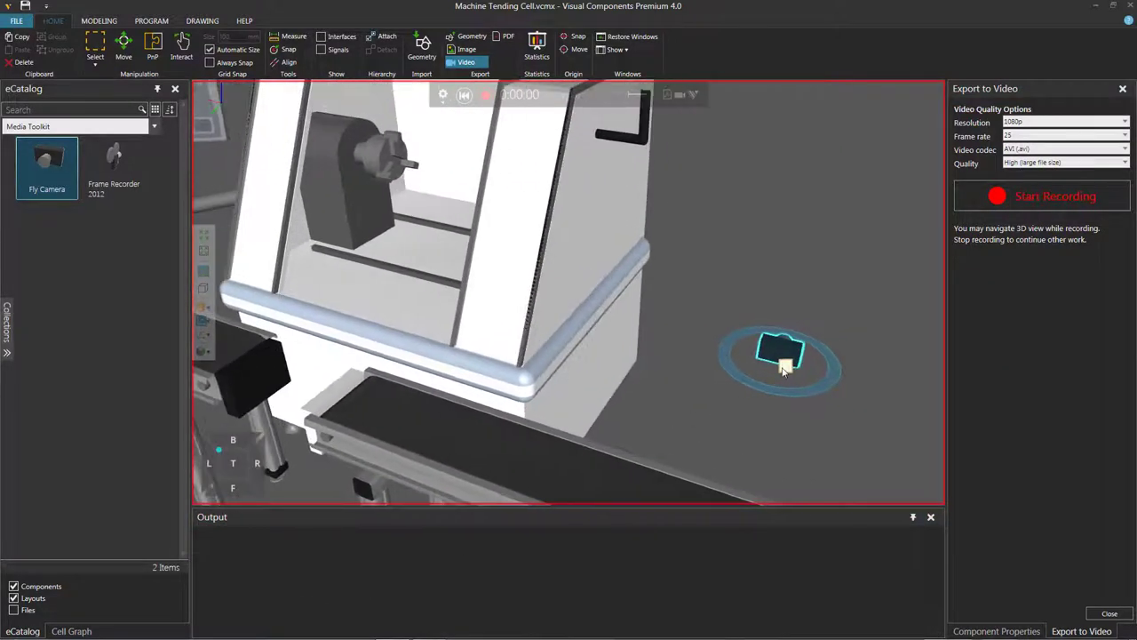
{"action": "double_click", "coordinate": [782, 369]}
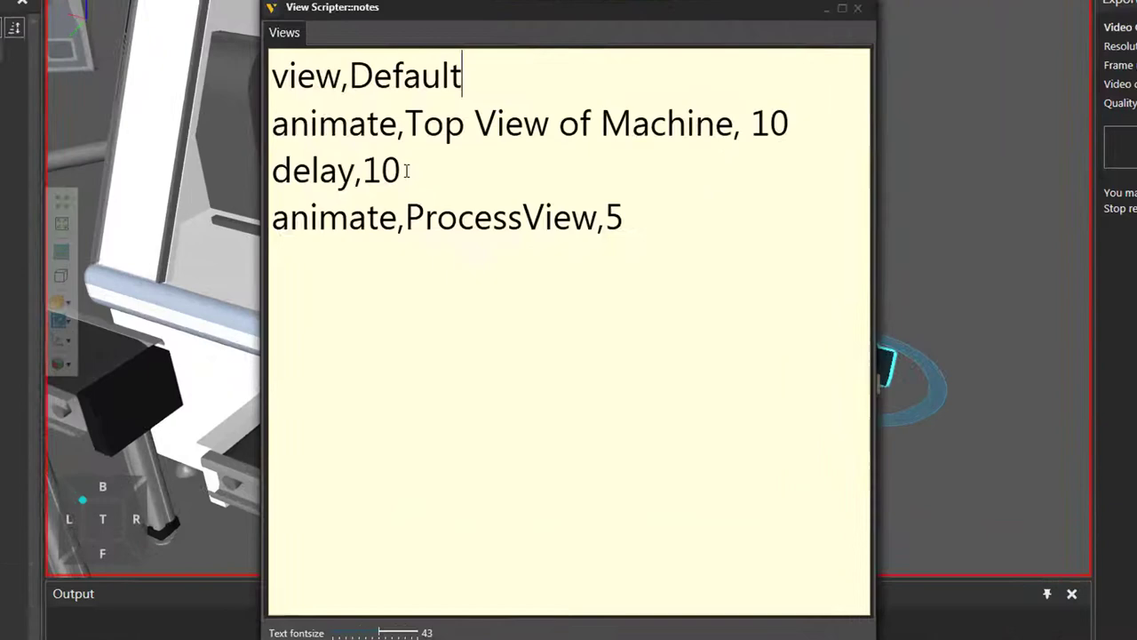
{"action": "left_click_drag", "start_coordinate": [450, 213], "coordinate": [369, 212]}
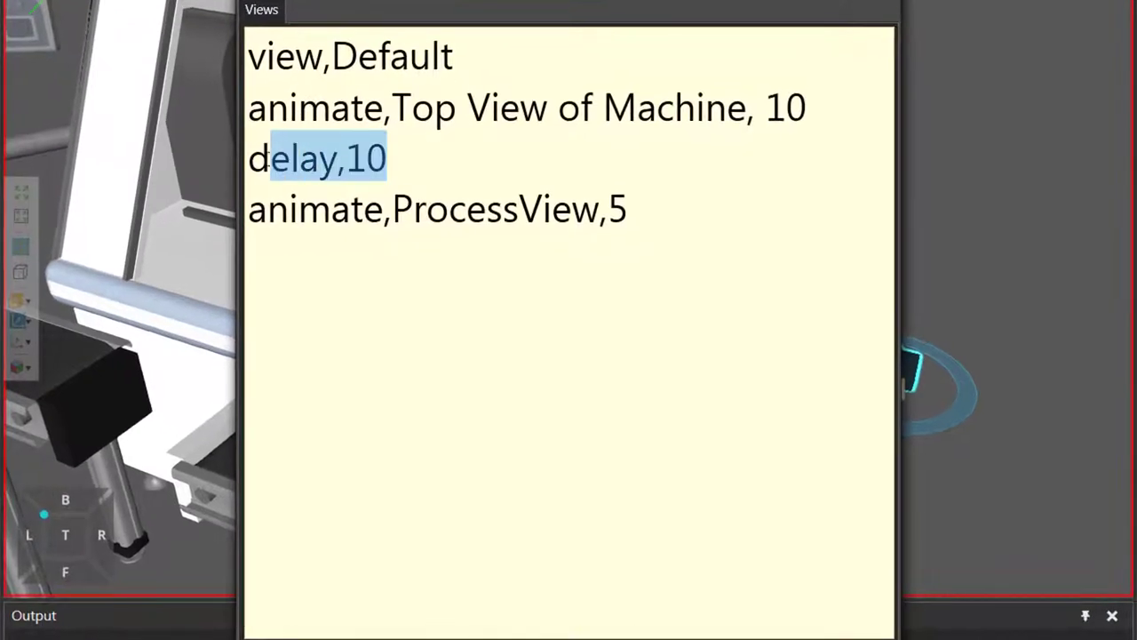
{"action": "left_click_drag", "start_coordinate": [265, 160], "coordinate": [250, 160]}
{"action": "right_click", "coordinate": [271, 168]}
{"action": "left_click", "coordinate": [313, 203]}
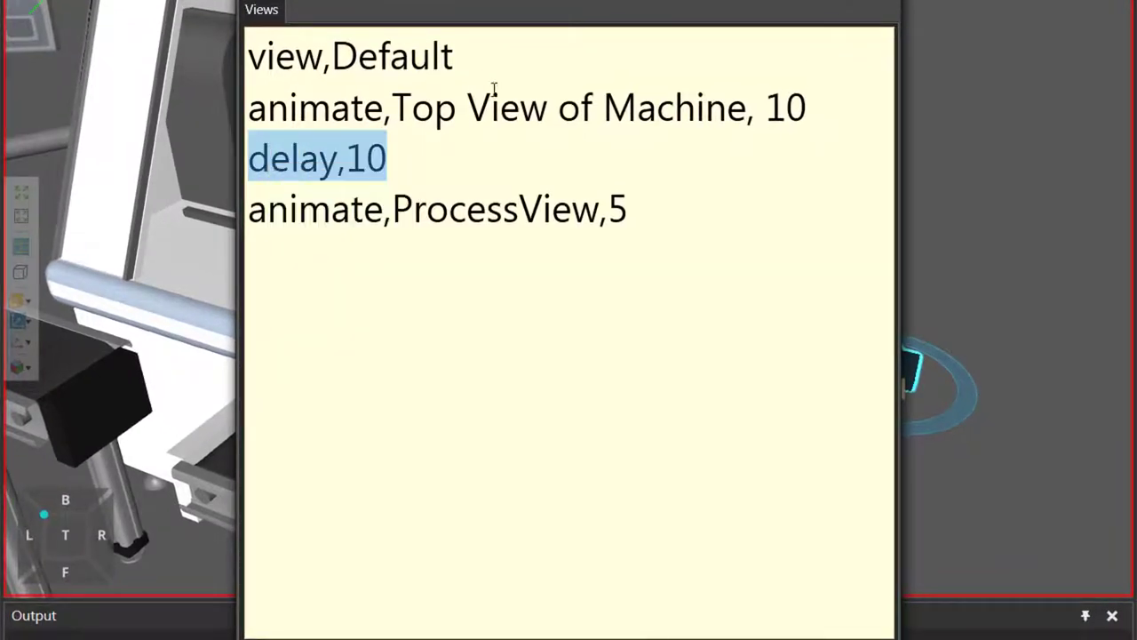
{"action": "left_click", "coordinate": [484, 67]}
{"action": "key", "text": "Return"}
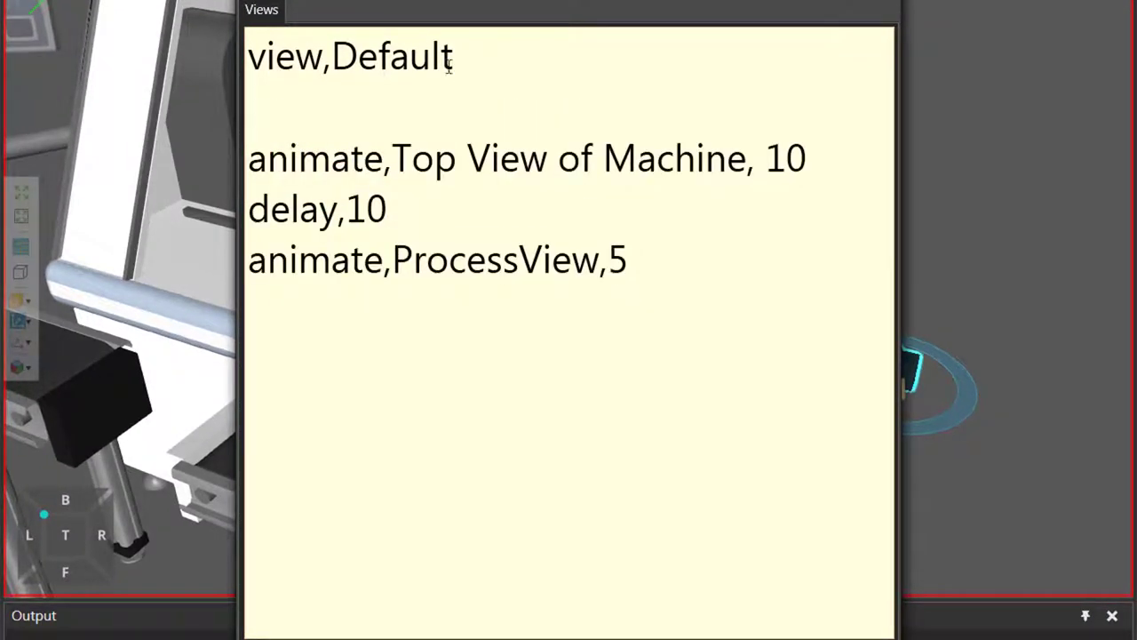
{"action": "right_click", "coordinate": [333, 114]}
{"action": "left_click", "coordinate": [374, 169]}
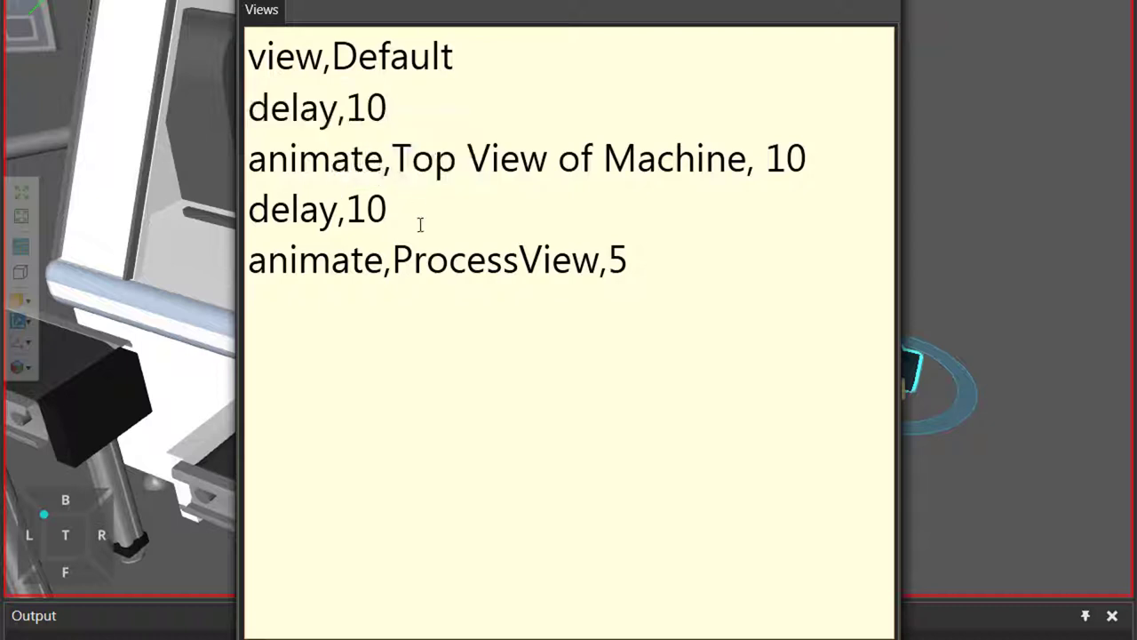
- Set the delay after the Default view command to 5
{"action": "key", "text": "BackSpace"}
{"action": "key", "text": "BackSpace"}
{"action": "type", "text": "5"}
{"action": "key", "text": "Down"}
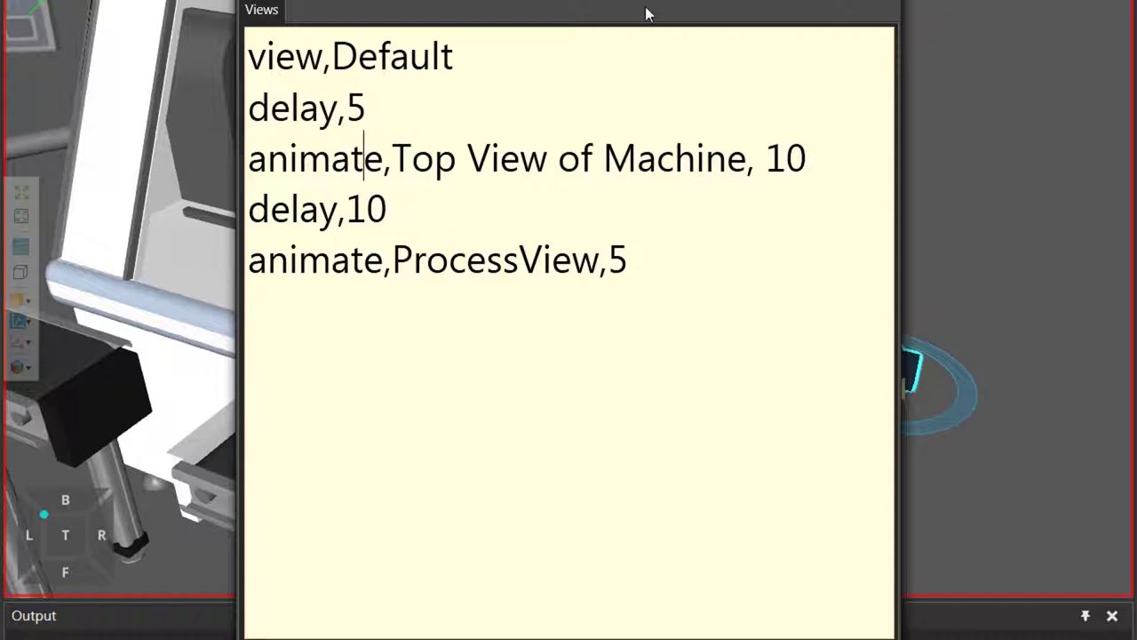
- Enable SignalValue and WaitTrigger for TriggerSignal in the View Scripter's properties and add a wait-for-binary-input command to the script
{"action": "left_click_drag", "start_coordinate": [657, 9], "coordinate": [421, 4]}
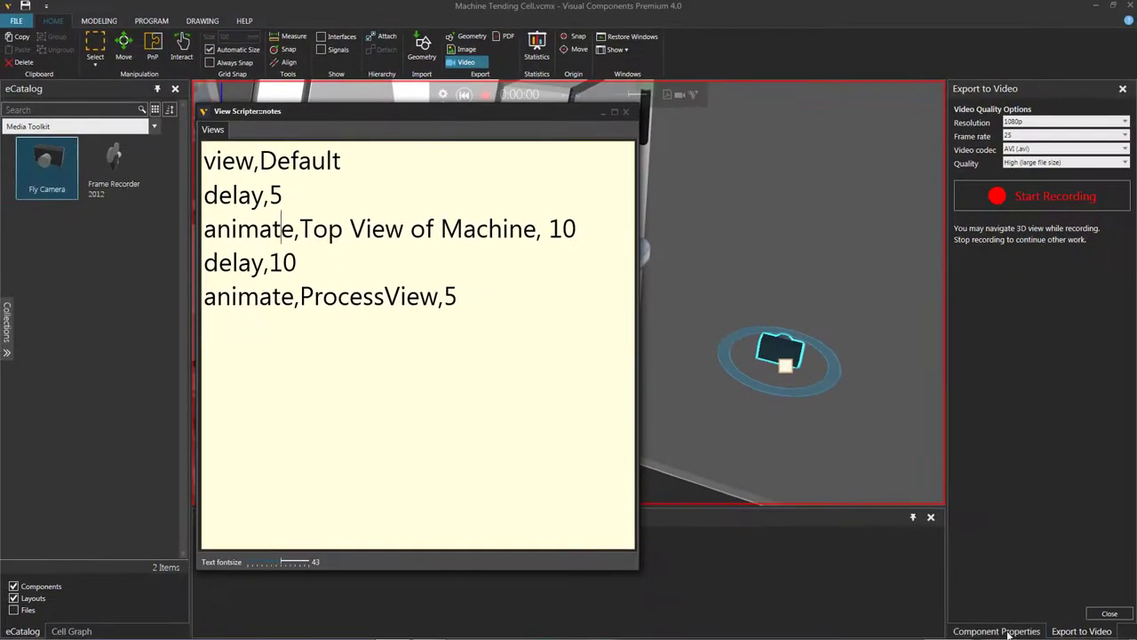
{"action": "left_click", "coordinate": [1004, 630]}
{"action": "left_click", "coordinate": [993, 182]}
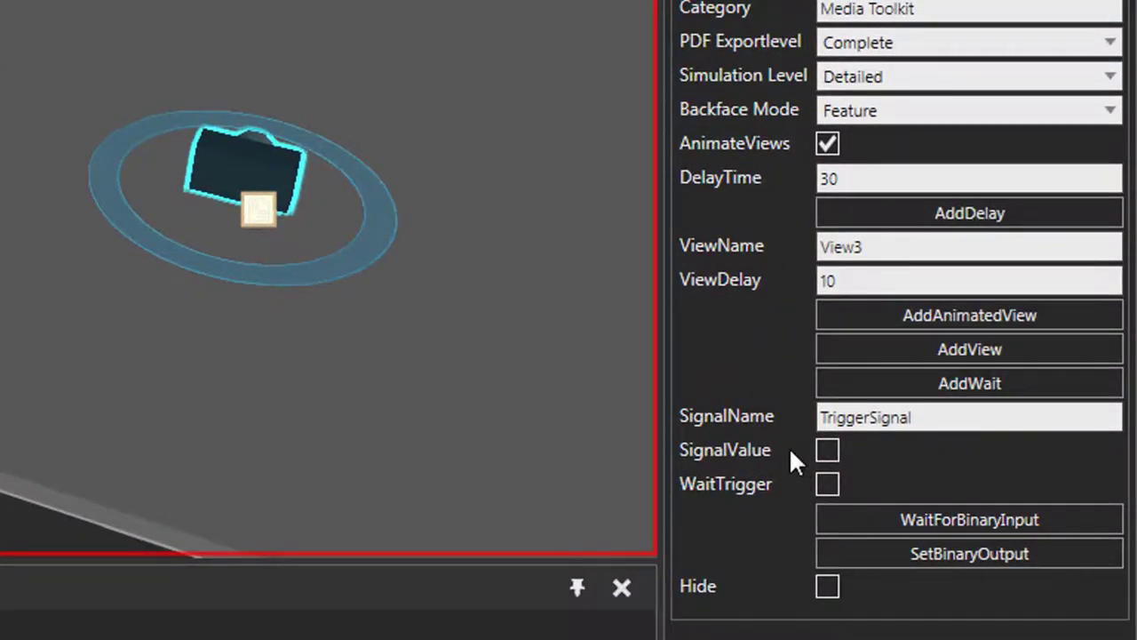
{"action": "left_click", "coordinate": [827, 520]}
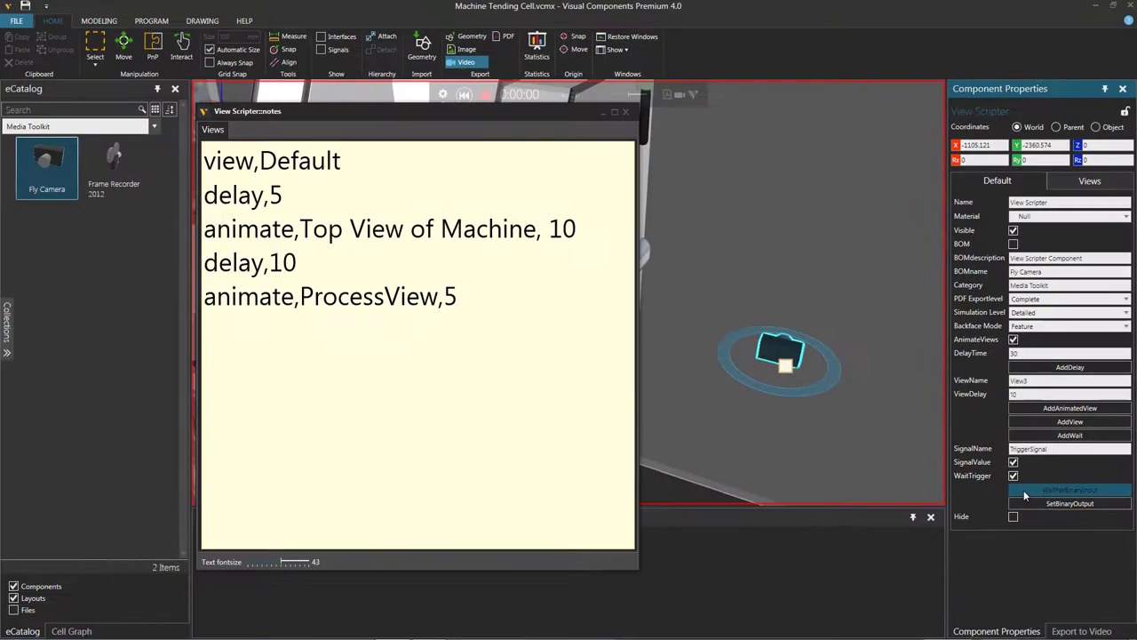
{"action": "left_click", "coordinate": [1023, 489]}
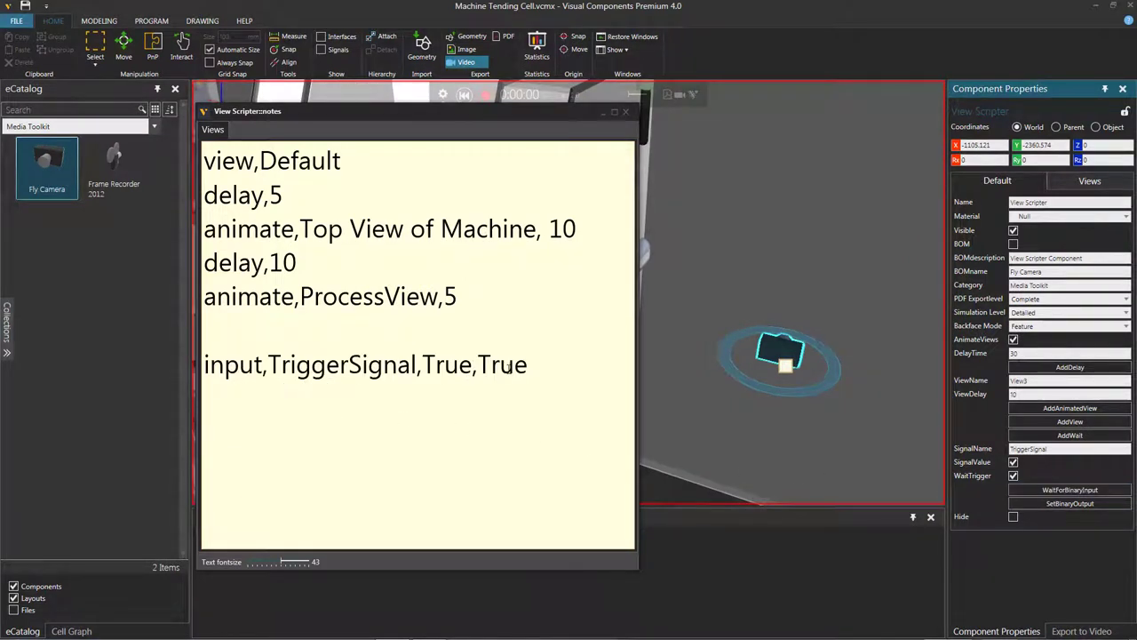
- Replace "delay,10" with the "input,TriggerSignal,True,True" line moved from the script's end, and close the notes
{"action": "left_click_drag", "start_coordinate": [526, 368], "coordinate": [203, 368]}
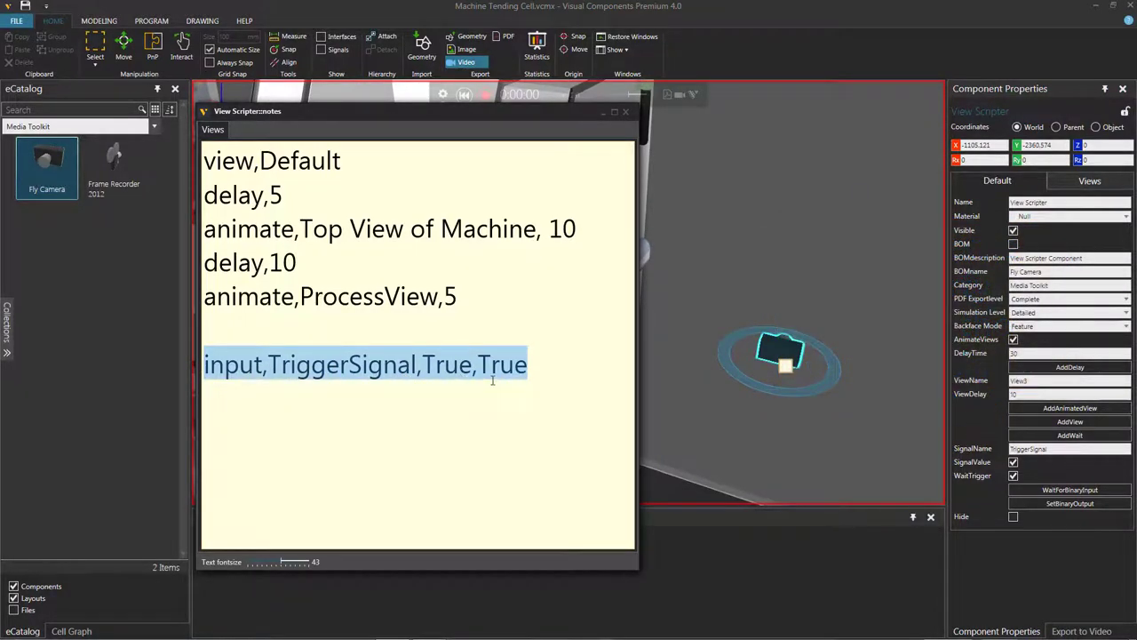
{"action": "right_click", "coordinate": [413, 375]}
{"action": "left_click", "coordinate": [436, 387]}
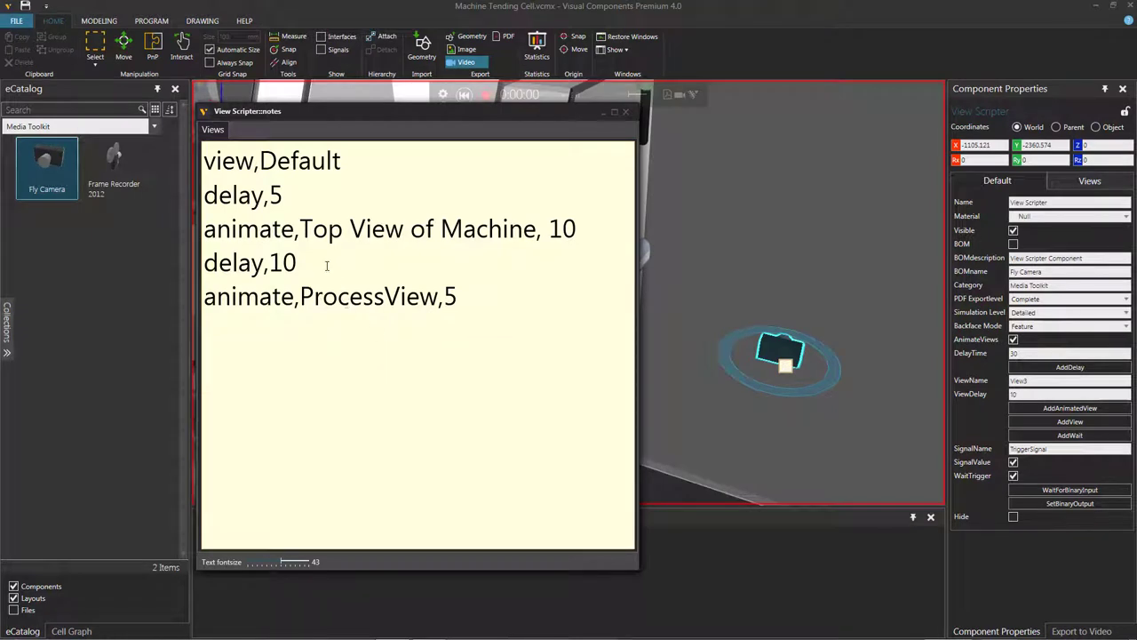
{"action": "left_click_drag", "start_coordinate": [298, 263], "coordinate": [205, 264]}
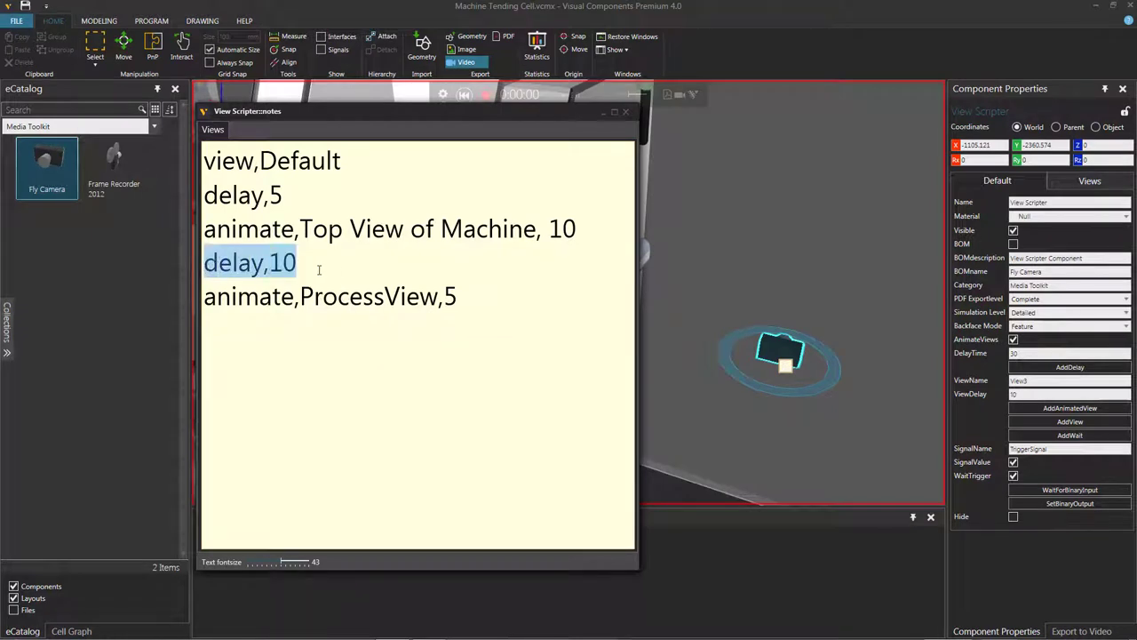
{"action": "key", "text": "Delete"}
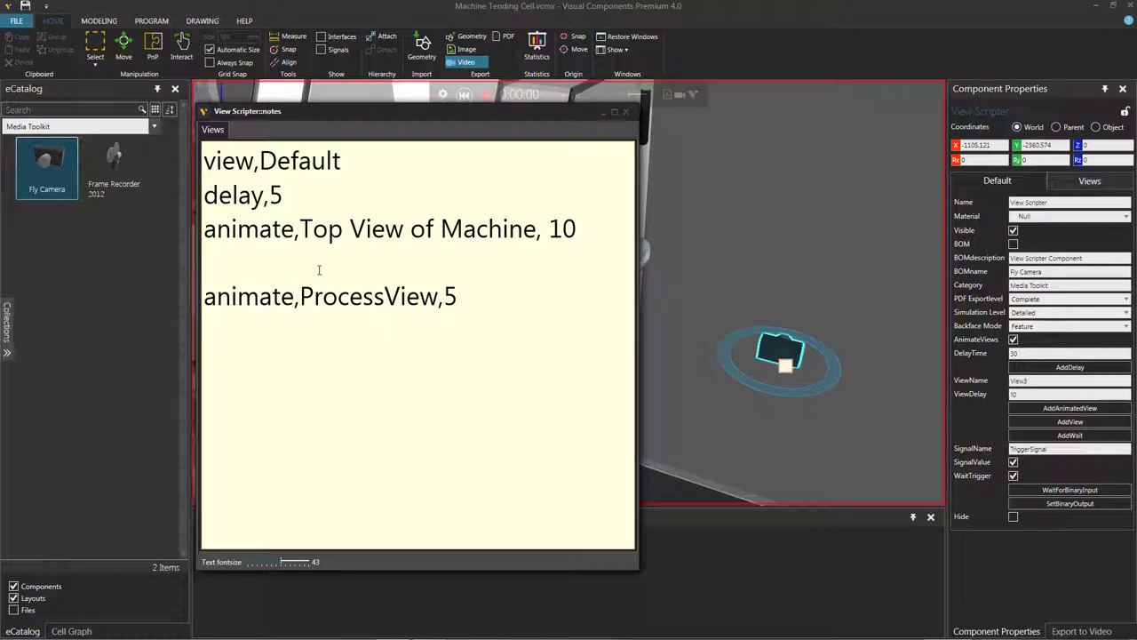
{"action": "right_click", "coordinate": [319, 269]}
{"action": "left_click", "coordinate": [346, 306]}
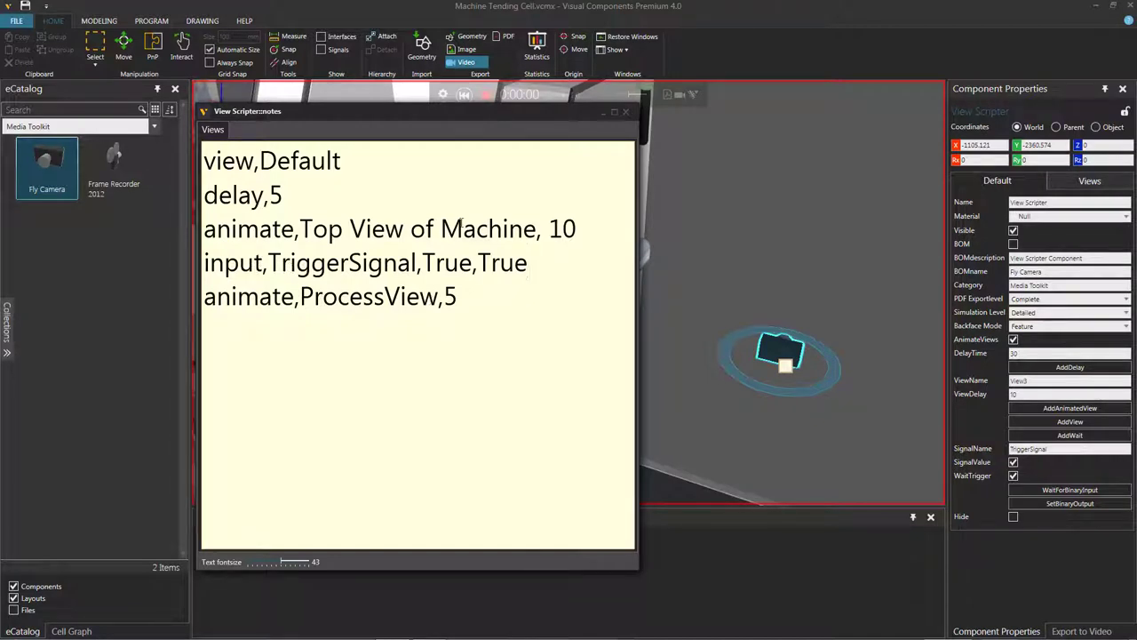
{"action": "left_click", "coordinate": [625, 112]}
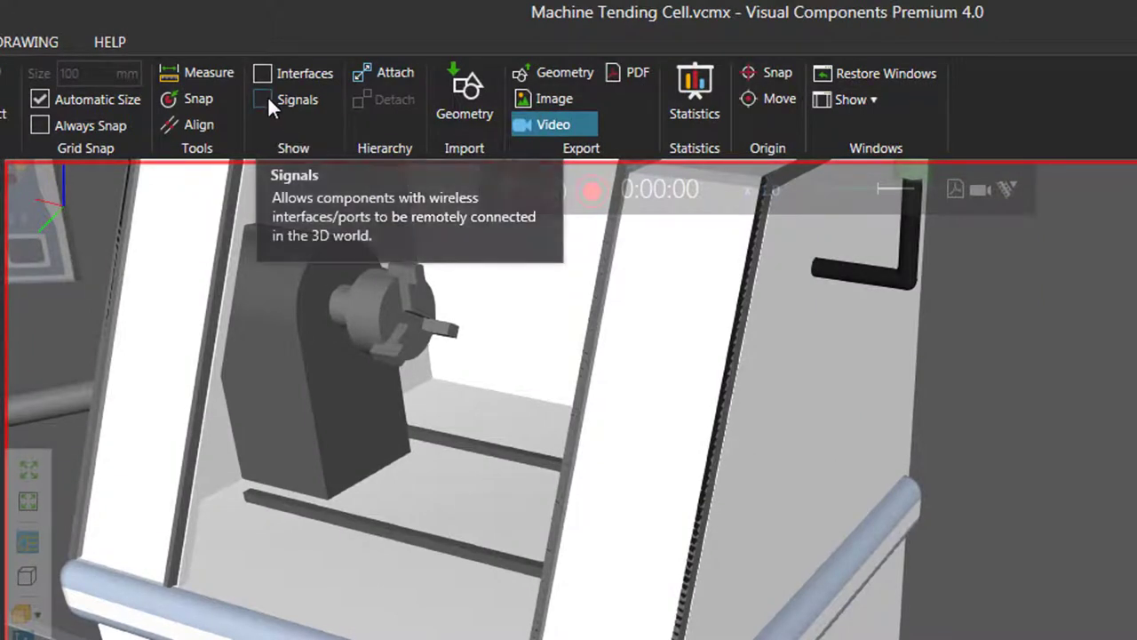
- Show the signal connections, wire the ProcessMachine_Lathe's TransSignal to the View Scripter's TriggerSignal, and hide the signals again
{"action": "left_click", "coordinate": [269, 97]}
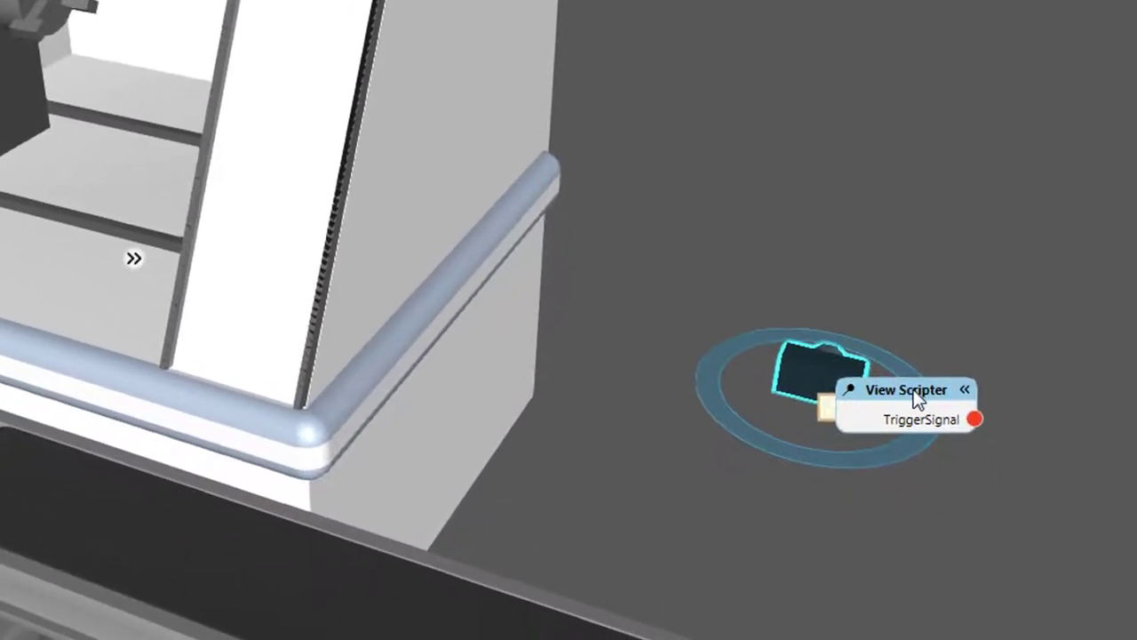
{"action": "left_click_drag", "start_coordinate": [914, 399], "coordinate": [828, 203]}
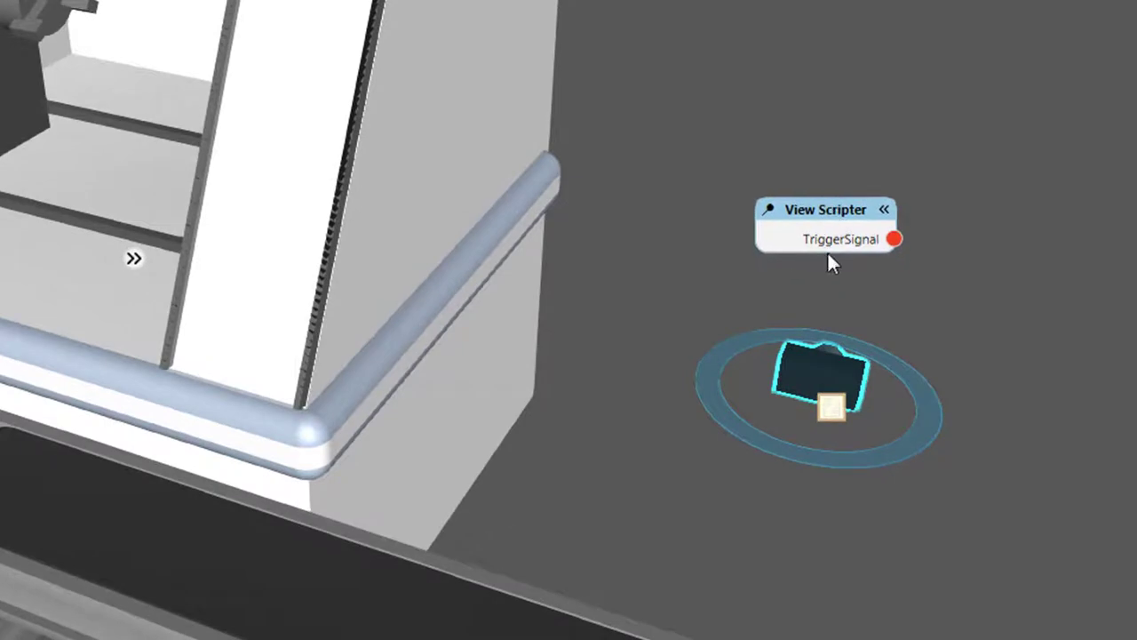
{"action": "left_click", "coordinate": [134, 261]}
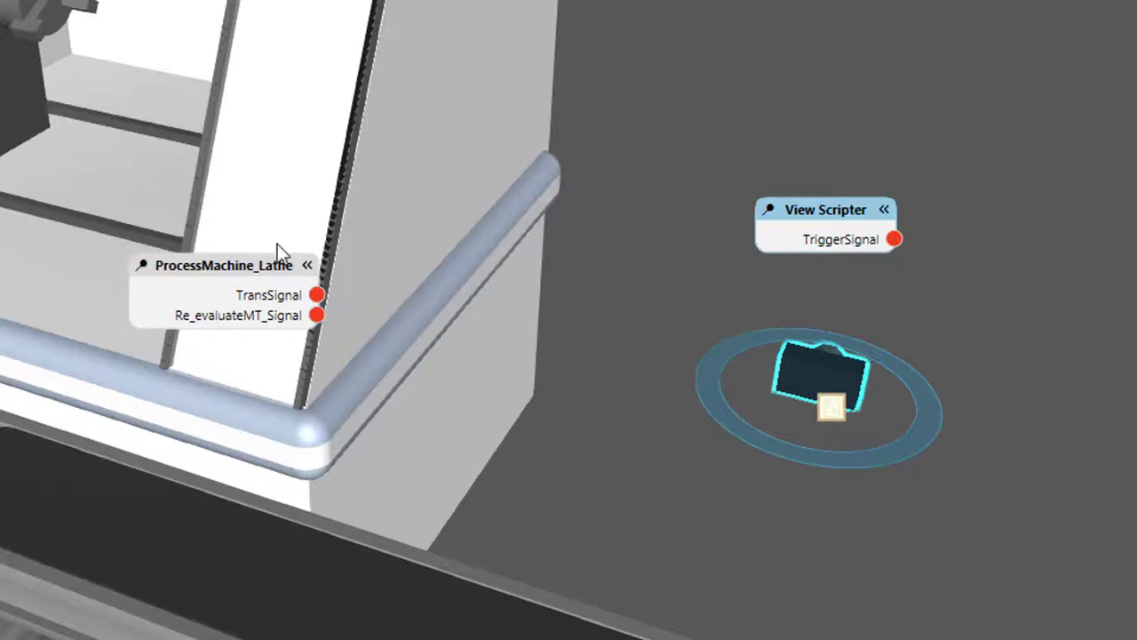
{"action": "left_click_drag", "start_coordinate": [228, 279], "coordinate": [407, 151]}
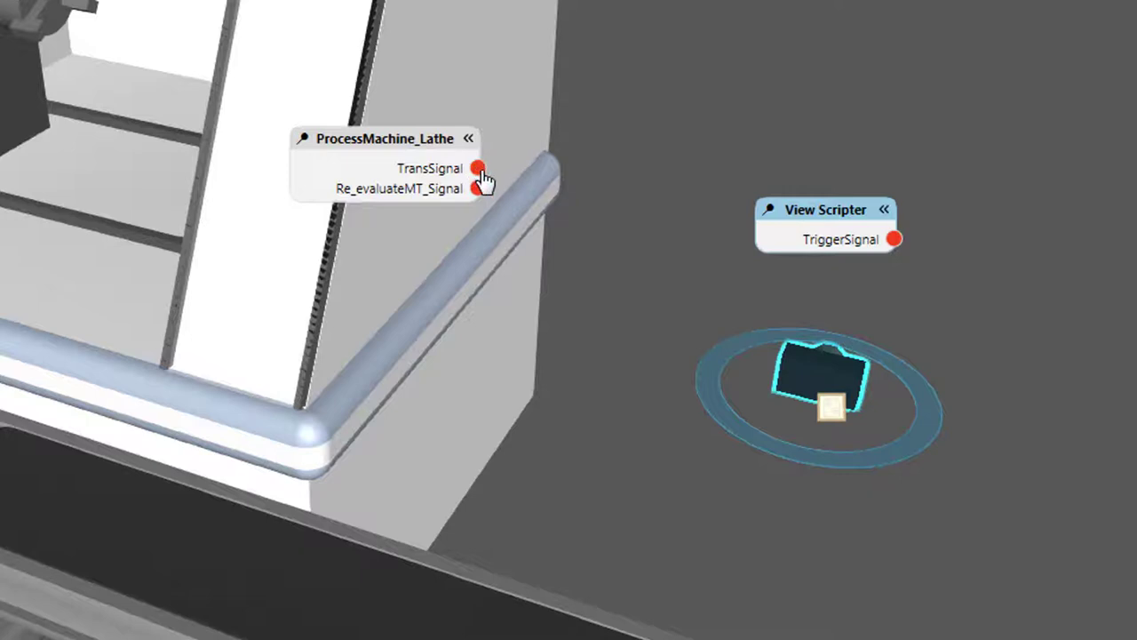
{"action": "left_click_drag", "start_coordinate": [478, 175], "coordinate": [894, 241]}
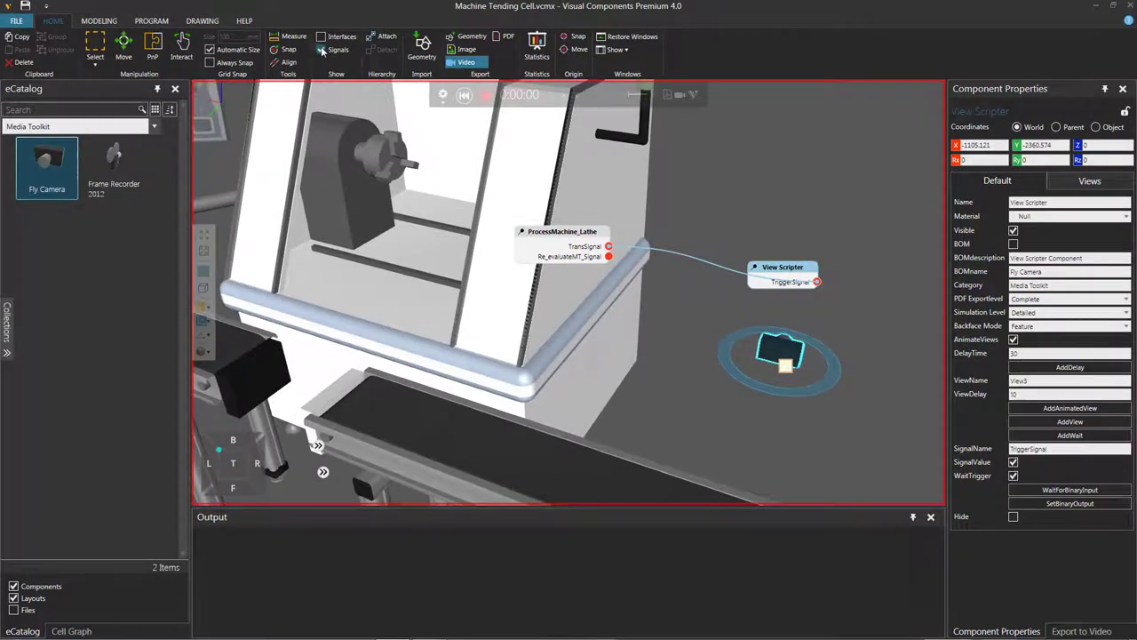
{"action": "left_click", "coordinate": [321, 50]}
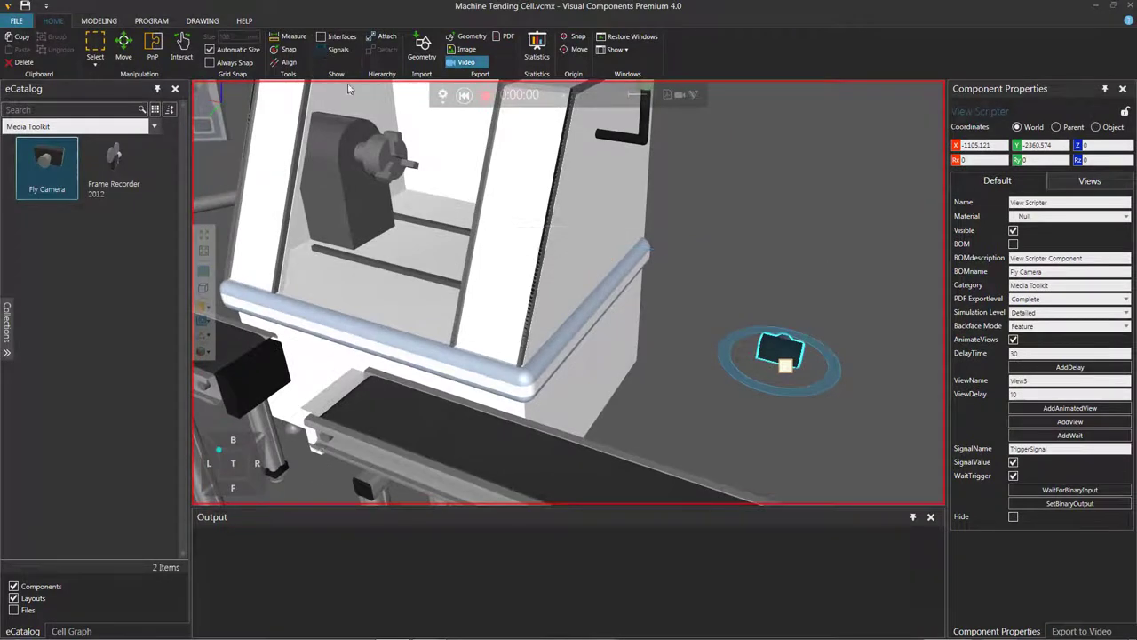
- Record the simulation with the signal-triggered view script to a video file, and reset the simulation to stop
{"action": "left_click", "coordinate": [674, 377]}
{"action": "scroll", "coordinate": [674, 399], "scroll_direction": "down", "scroll_amount": 5}
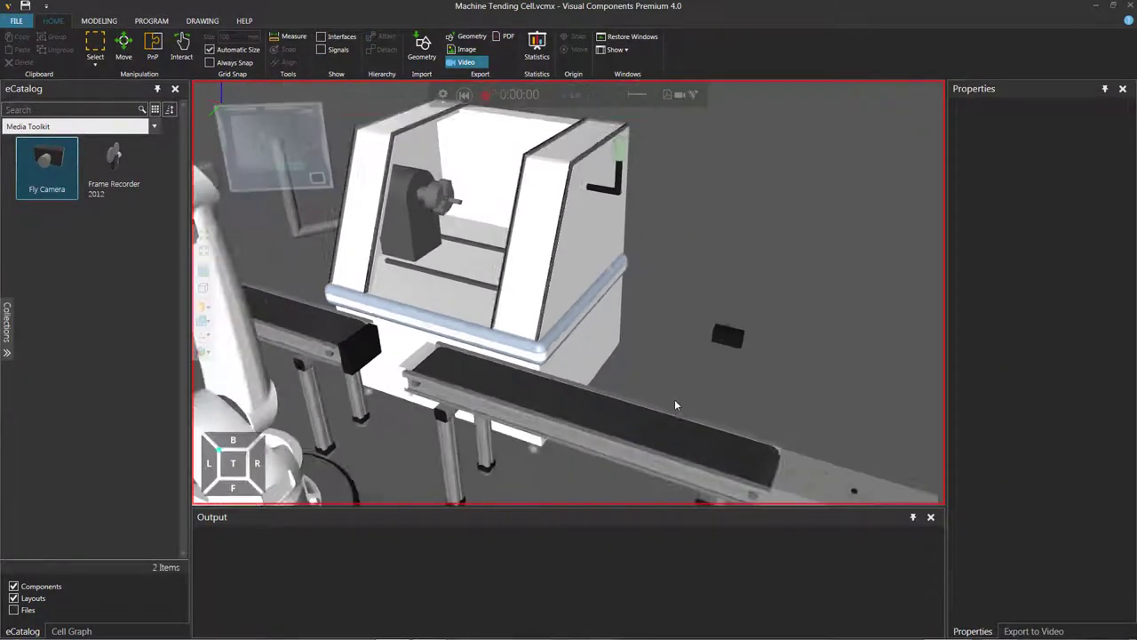
{"action": "left_click", "coordinate": [487, 96]}
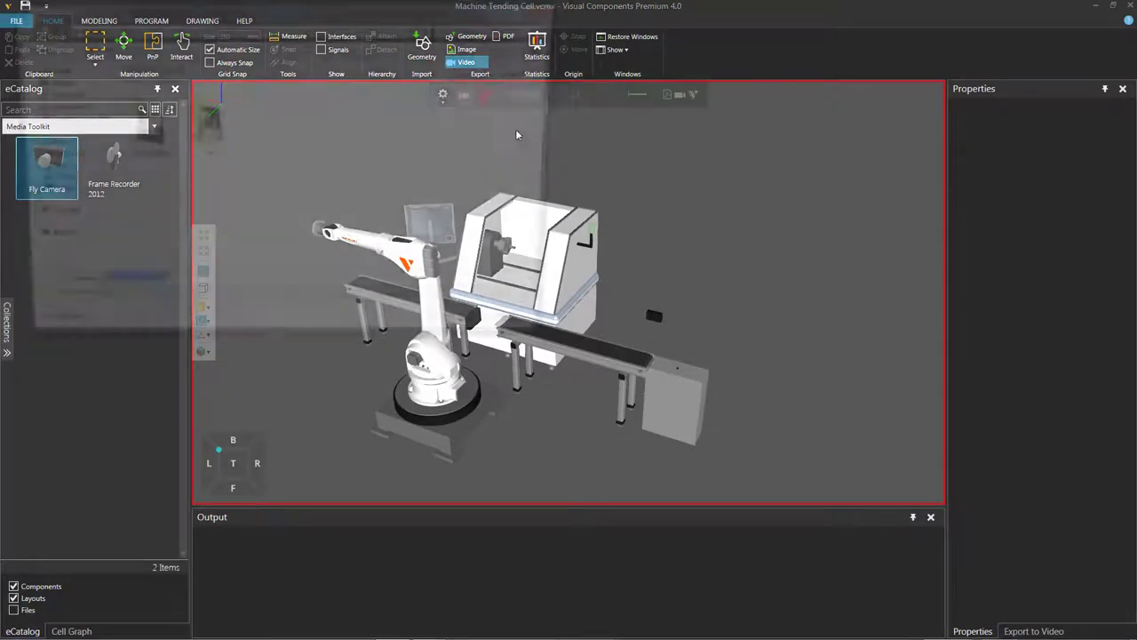
{"action": "left_click", "coordinate": [484, 339]}
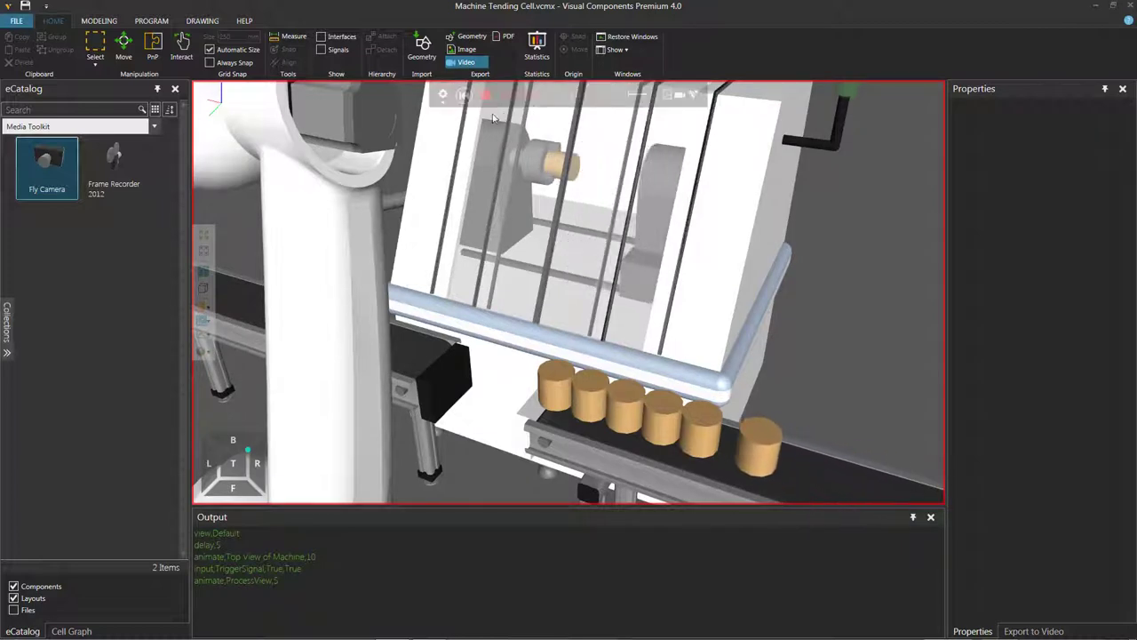
{"action": "left_click", "coordinate": [464, 96]}
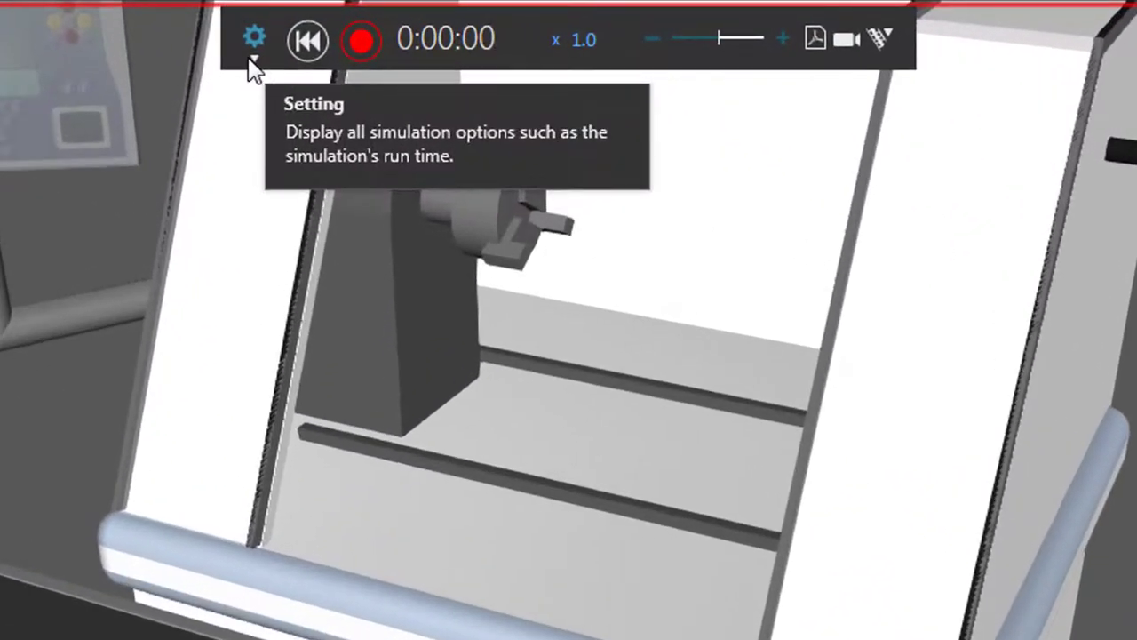
- Set a custom simulation run time of 40 seconds in the simulation settings
{"action": "left_click", "coordinate": [441, 98]}
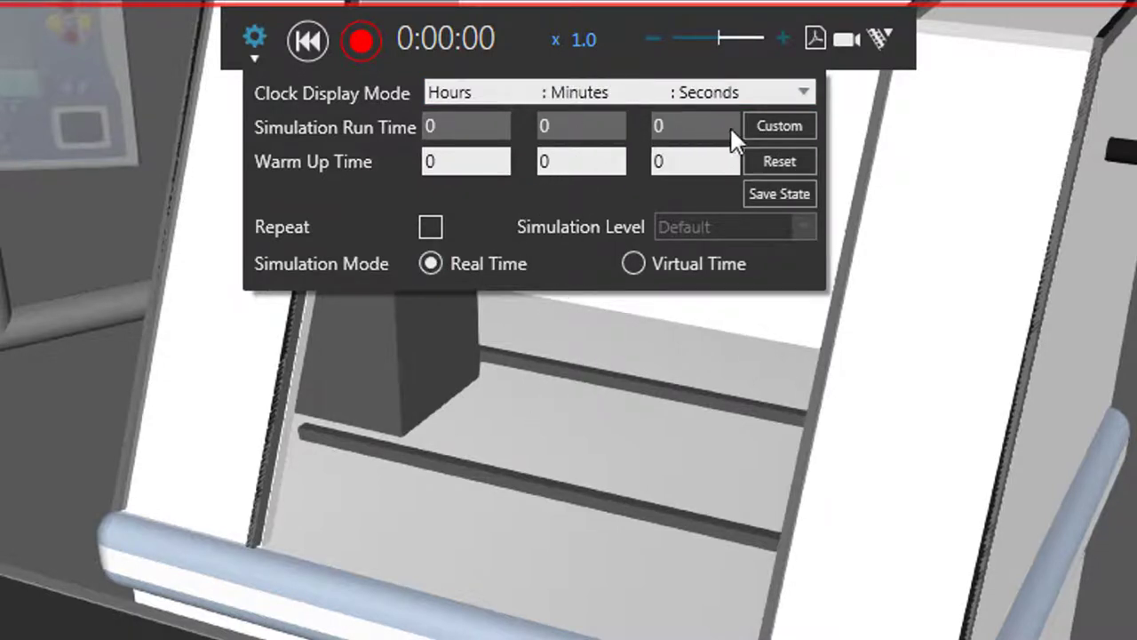
{"action": "left_click", "coordinate": [791, 125]}
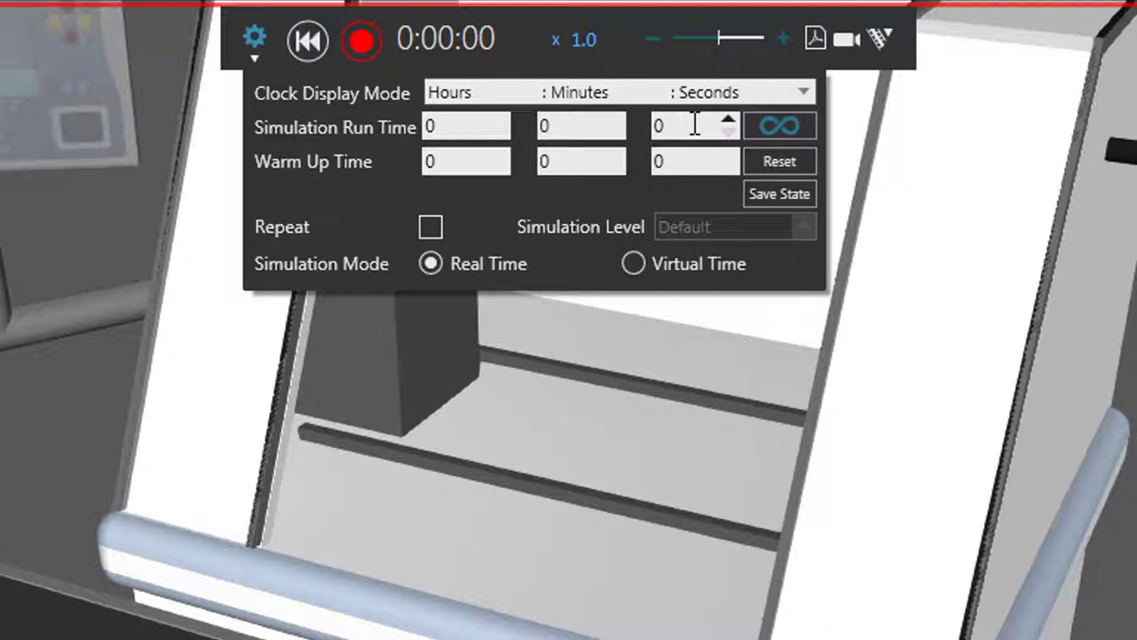
{"action": "double_click", "coordinate": [656, 125]}
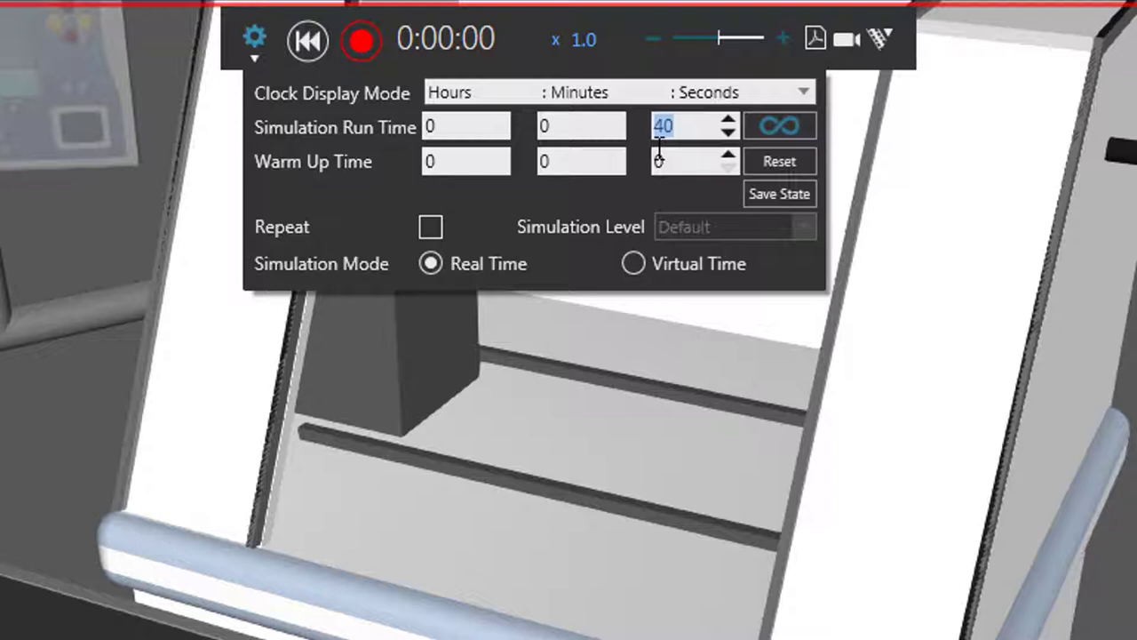
{"action": "left_click", "coordinate": [348, 49]}
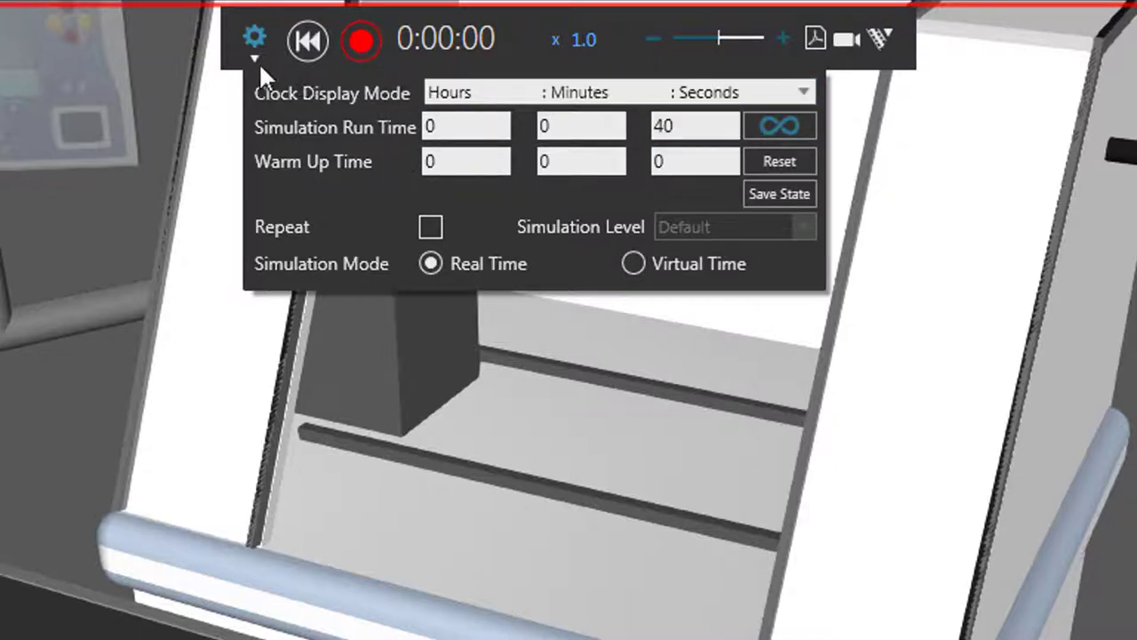
- Record the 40-second simulation to a raw-format video file named Machine_Tending_Cell in the Videos library
{"action": "left_click", "coordinate": [256, 60]}
{"action": "left_click", "coordinate": [358, 43]}
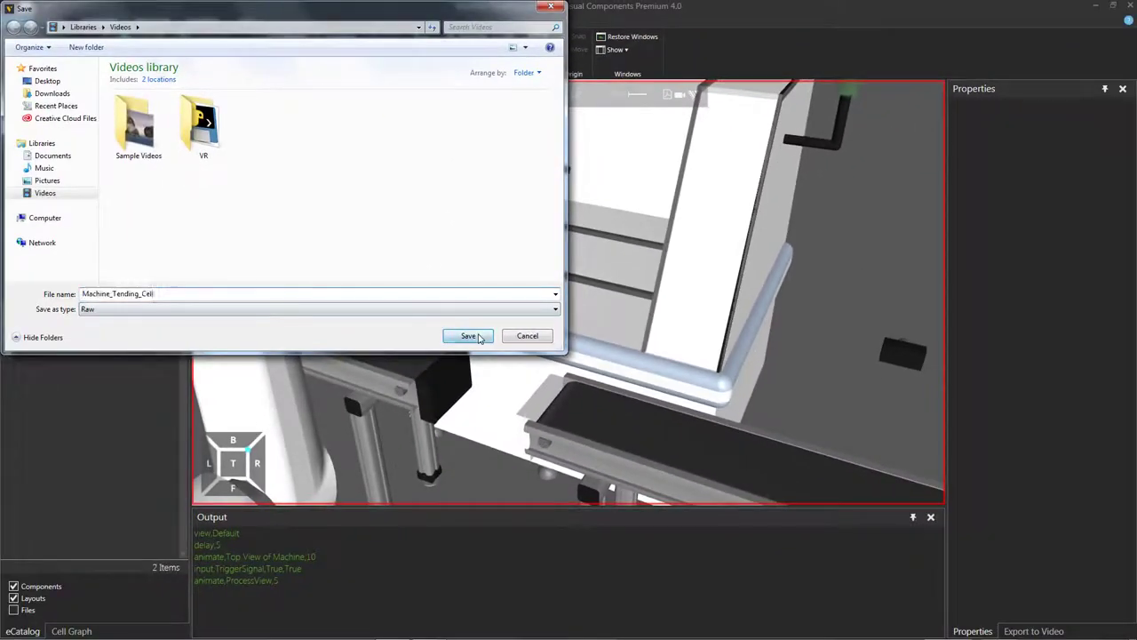
{"action": "left_click", "coordinate": [471, 336]}
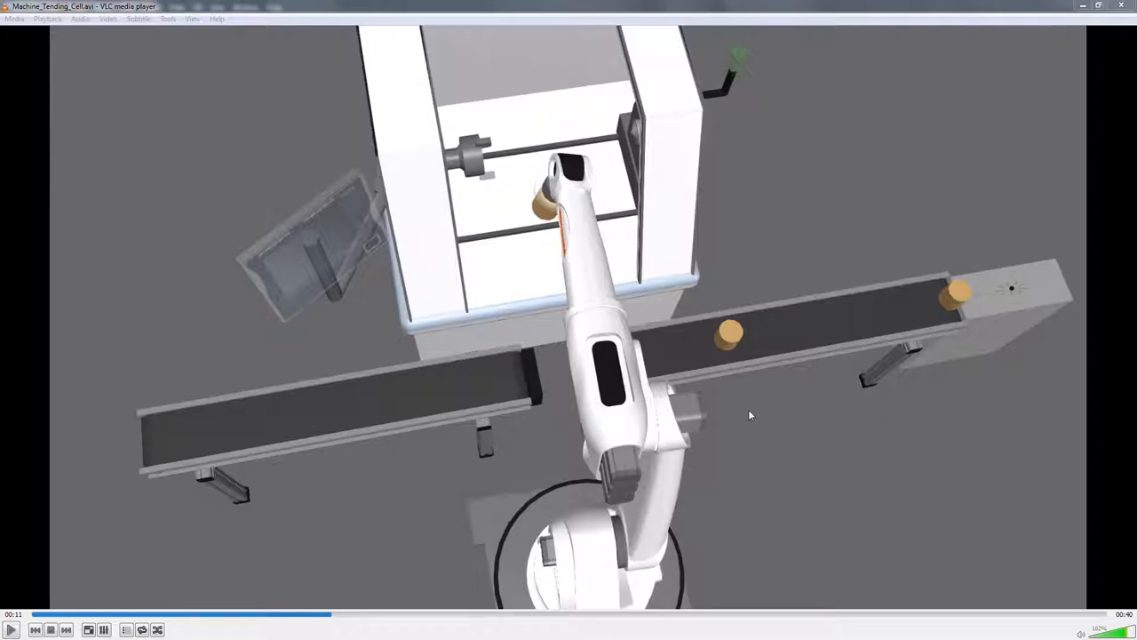
- Switch to Photoshop and open the Machine_Tending_Cell video from the Videos library
{"action": "key", "text": "super+Tab"}
{"action": "key", "text": "super+Tab"}
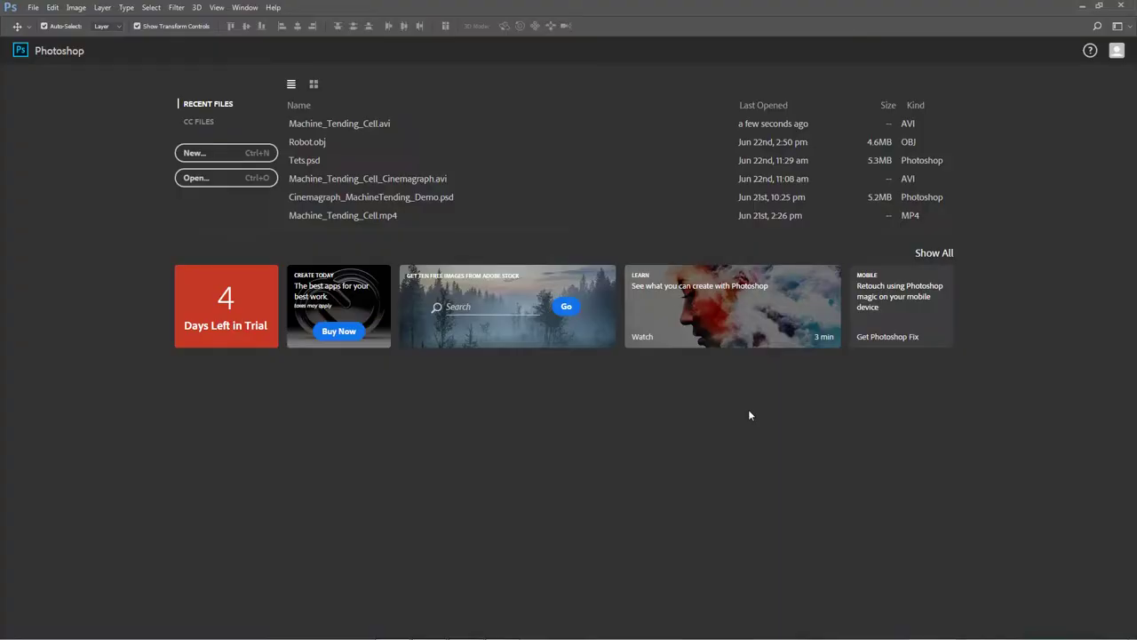
{"action": "left_click", "coordinate": [197, 178]}
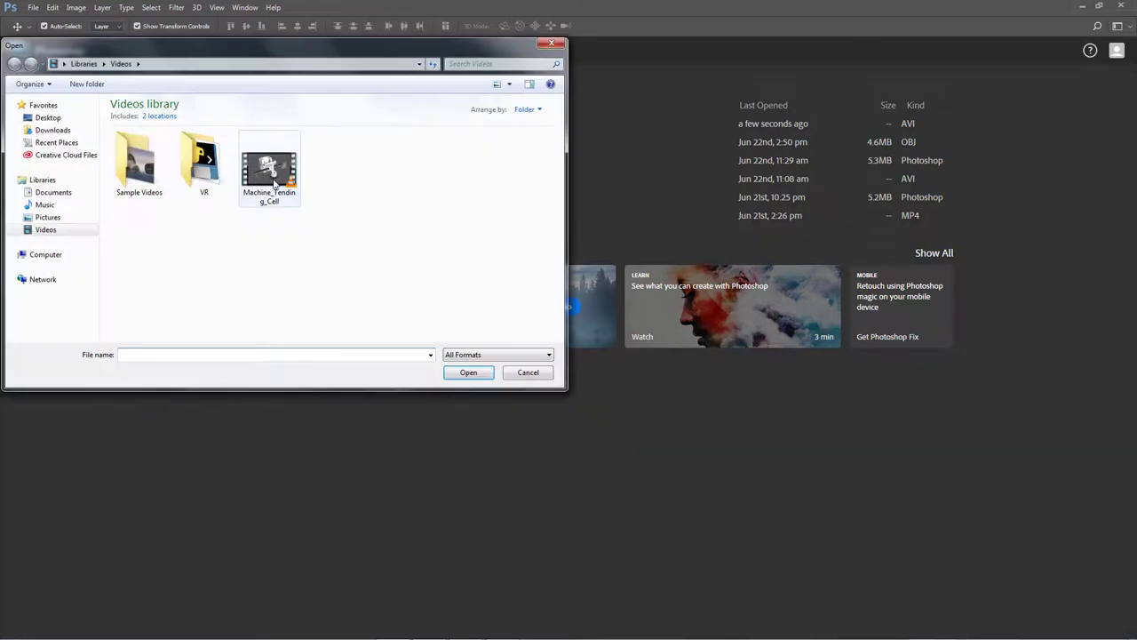
{"action": "left_click", "coordinate": [453, 371]}
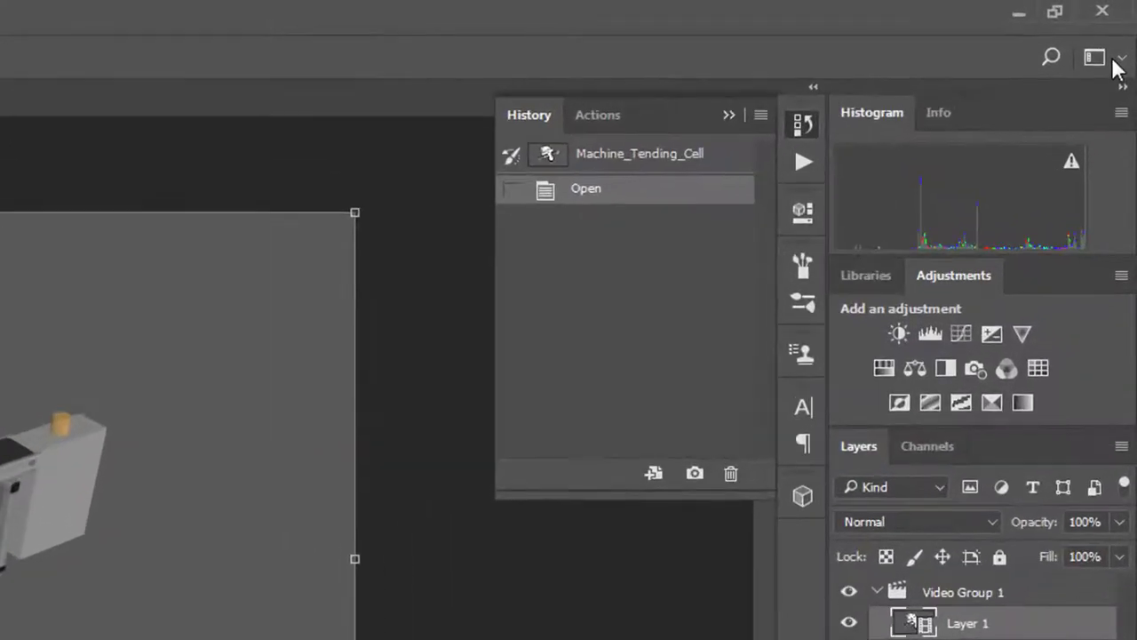
- Switch to a workspace with the video timeline and preview the first seconds of the clip
{"action": "left_click", "coordinate": [1121, 26]}
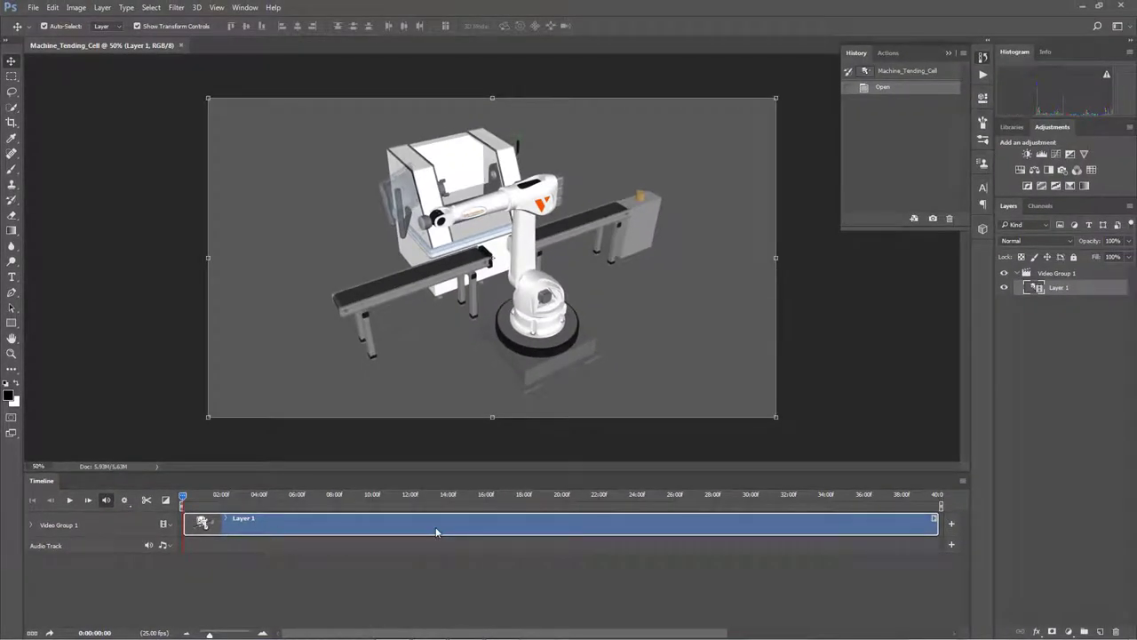
{"action": "key", "text": "space"}
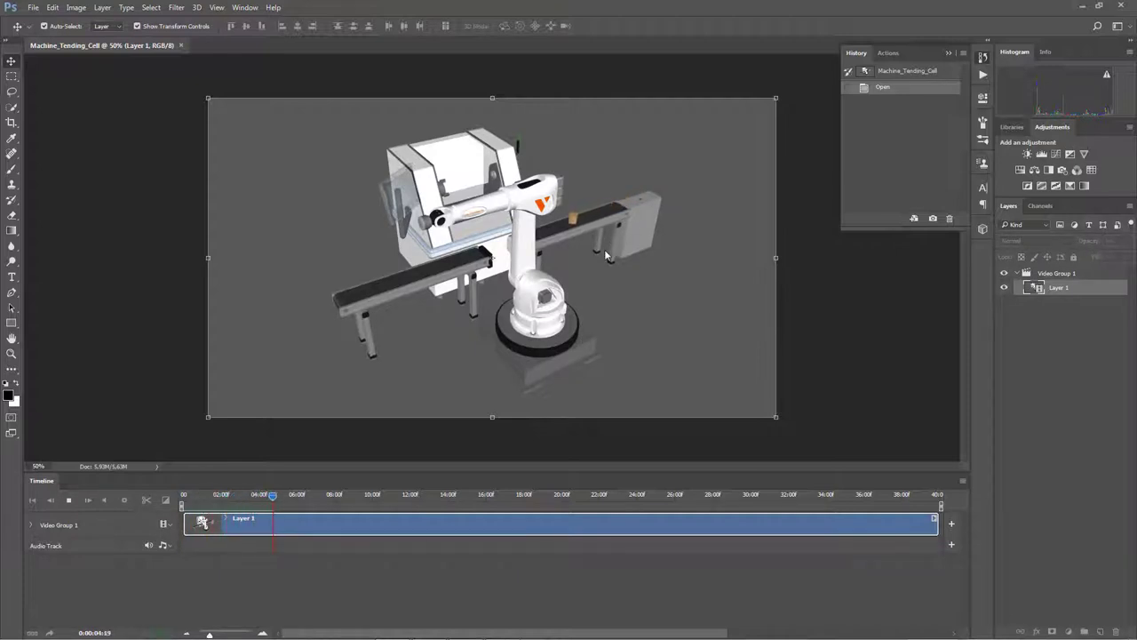
{"action": "key", "text": "space"}
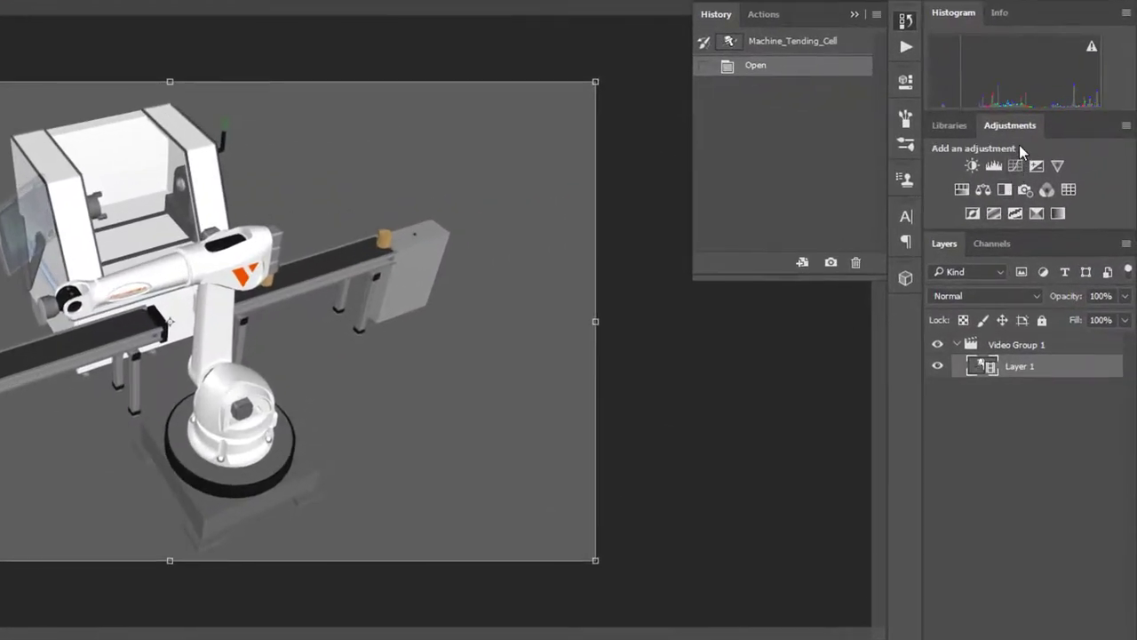
- Add a Brightness/Contrast adjustment to the video with brightness -19 and contrast 22, and preview the playback
{"action": "left_click", "coordinate": [971, 166]}
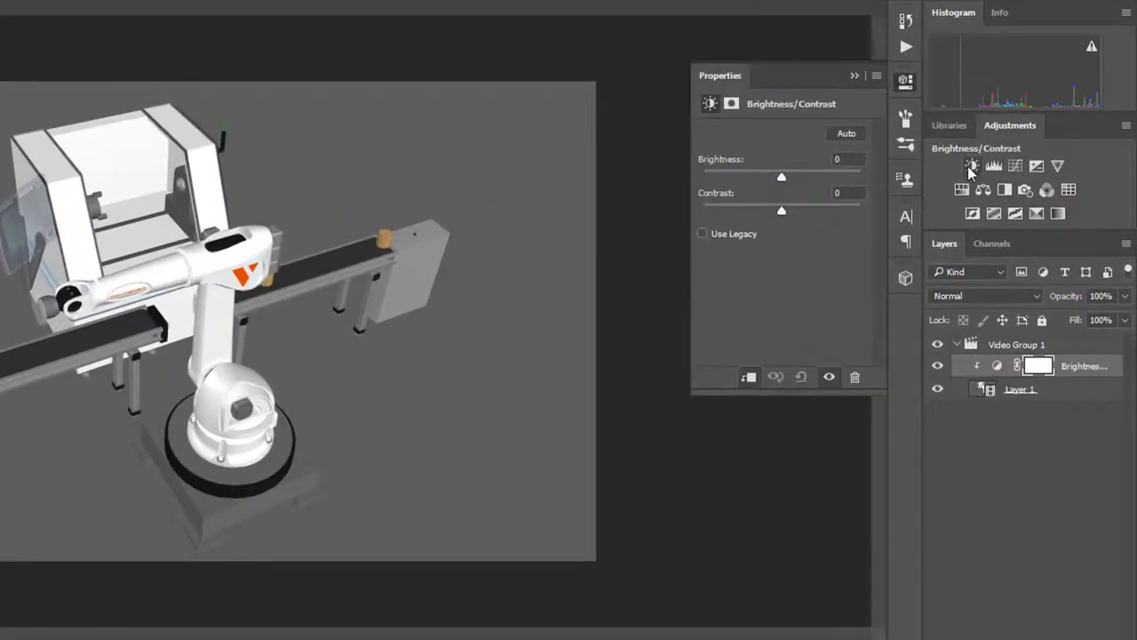
{"action": "left_click_drag", "start_coordinate": [785, 210], "coordinate": [772, 180]}
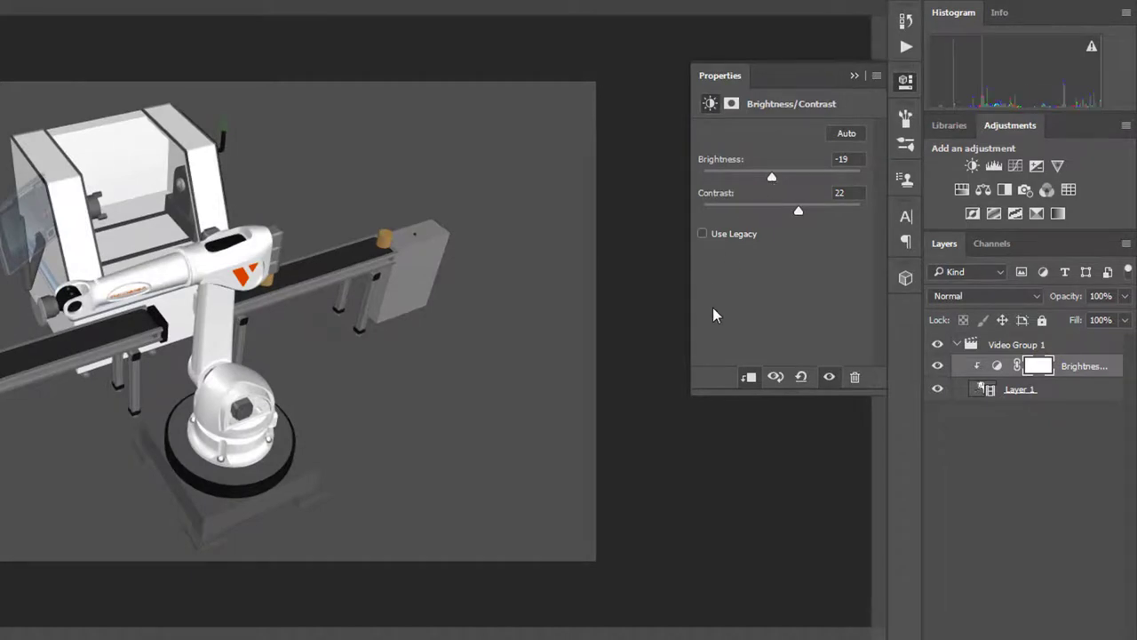
{"action": "key", "text": "space"}
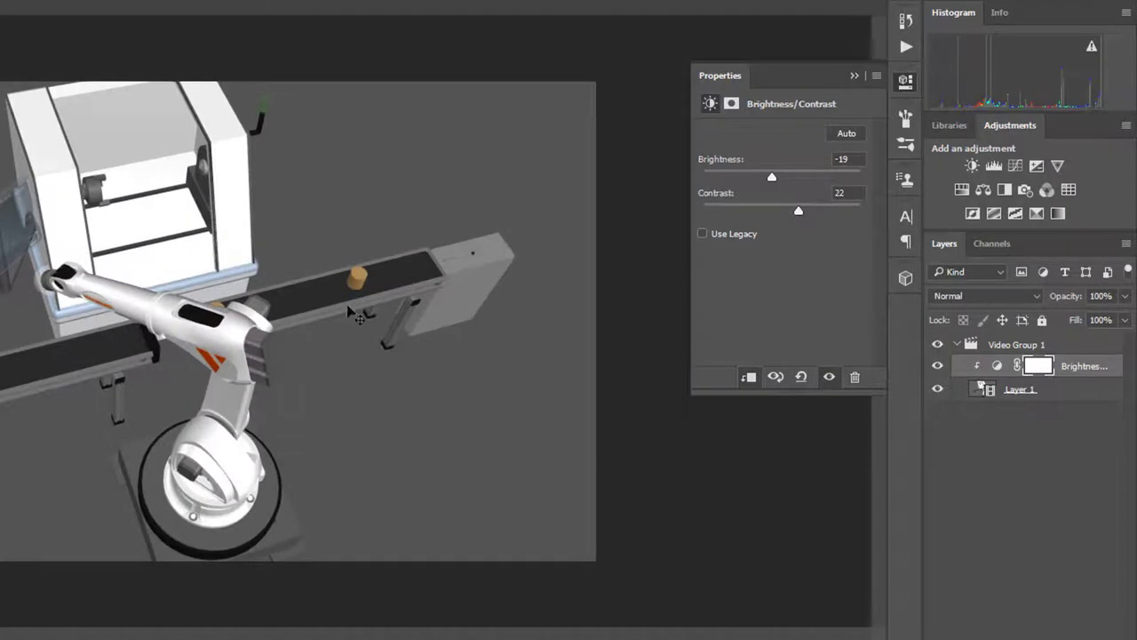
- Add a Selective Color adjustment, try +100% yellow in the whites, and preview the playback
{"action": "left_click", "coordinate": [1035, 214]}
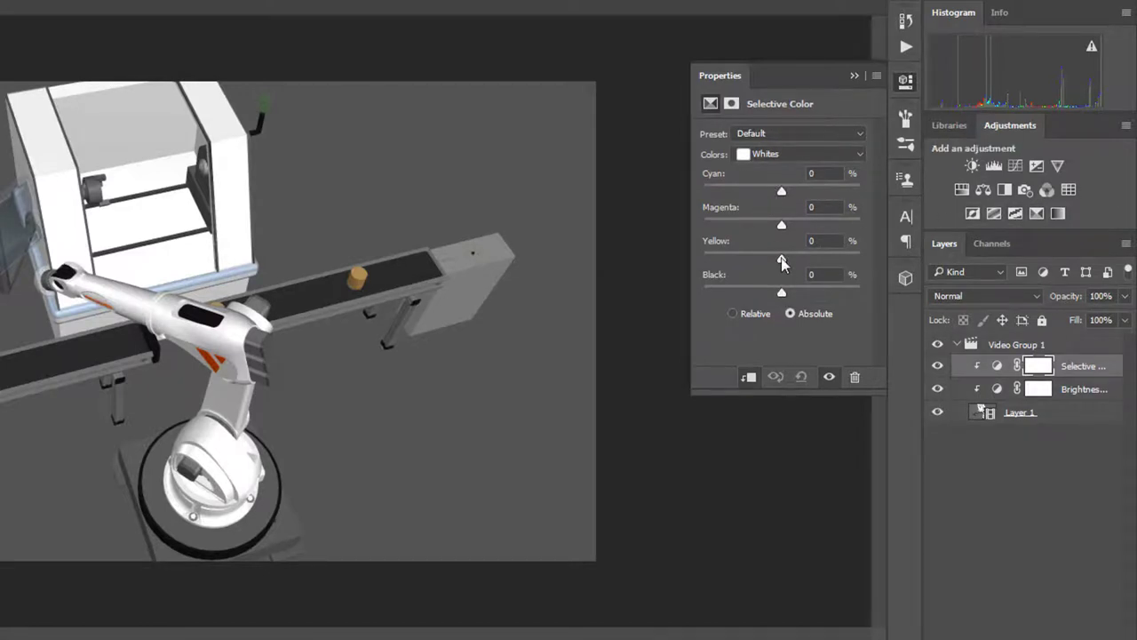
{"action": "left_click_drag", "start_coordinate": [815, 261], "coordinate": [861, 259]}
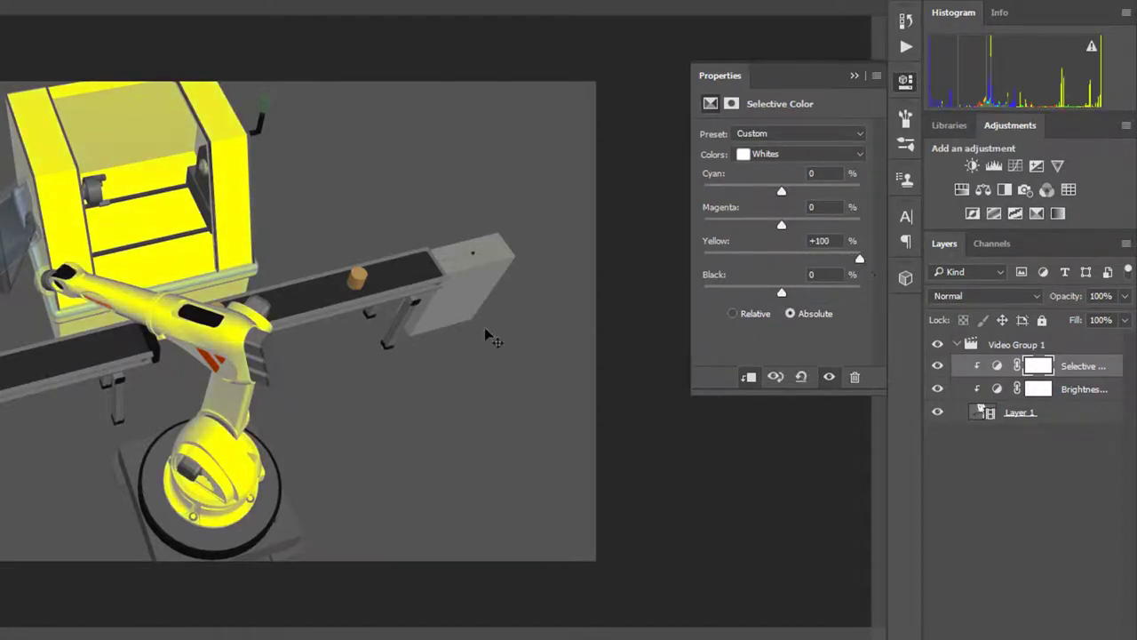
{"action": "key", "text": "space"}
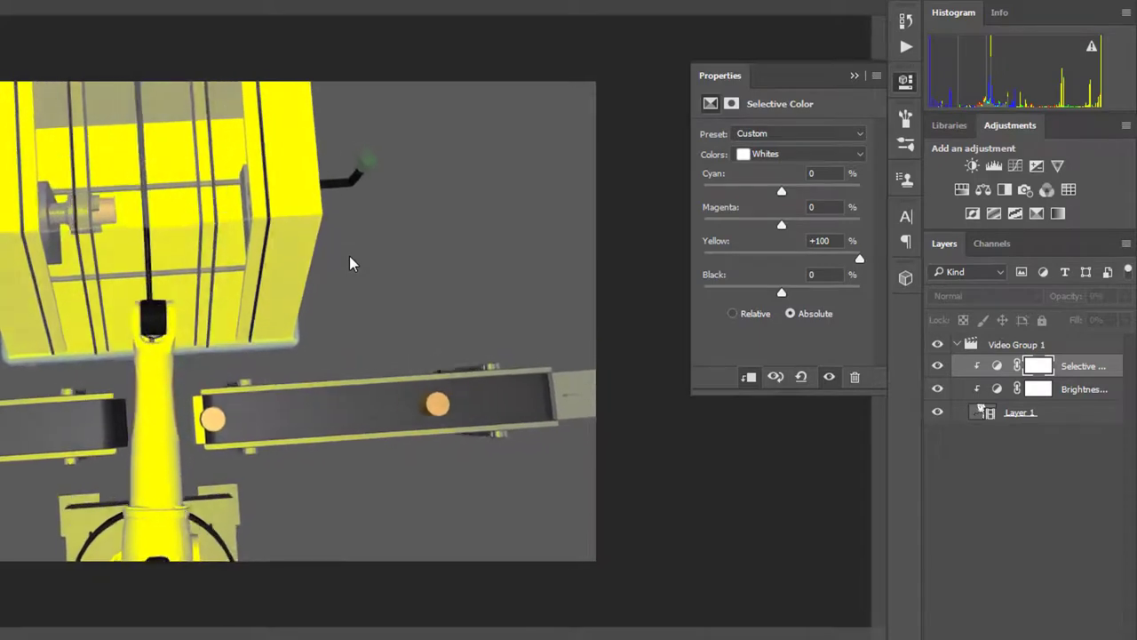
{"action": "key", "text": "space"}
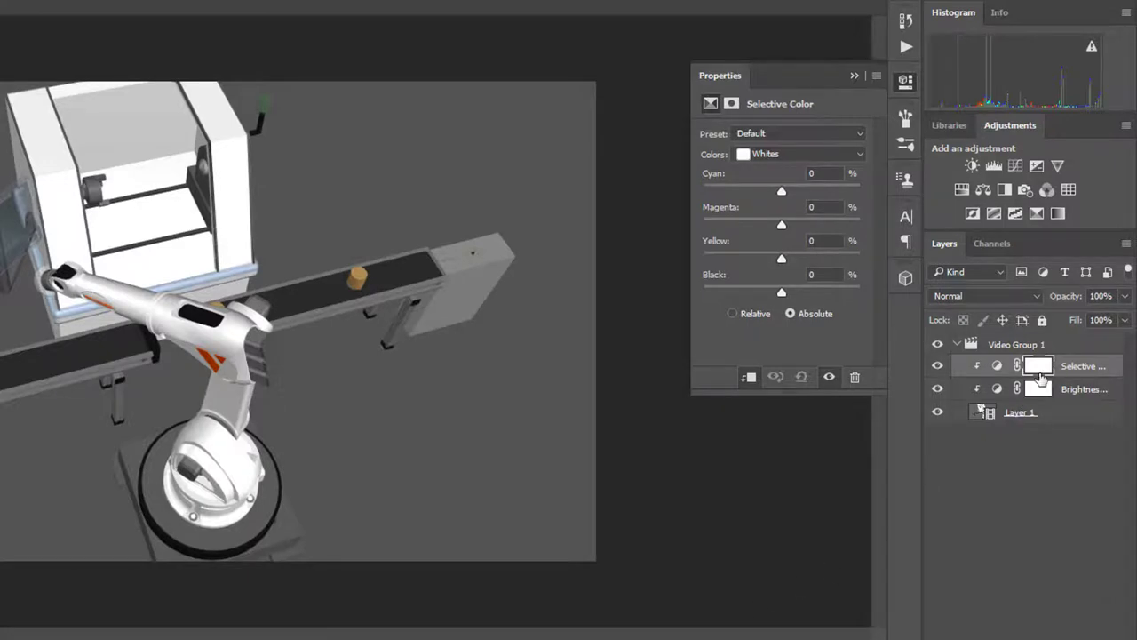
- Convert the video layer Layer 1 to a smart object and apply the Find Edges filter to it
{"action": "right_click", "coordinate": [1027, 424]}
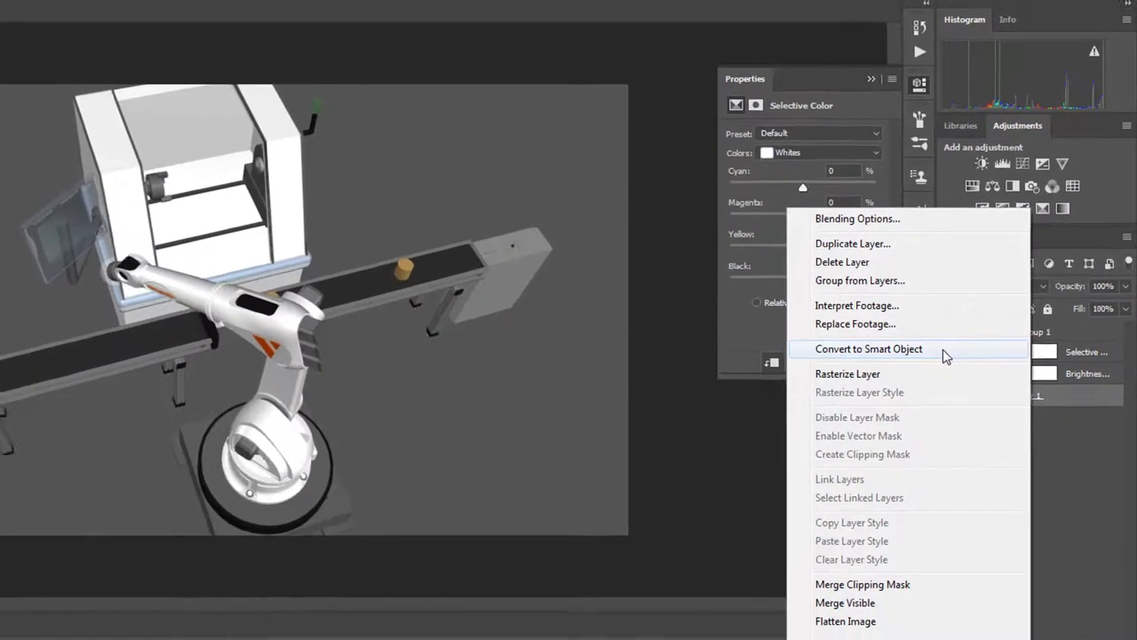
{"action": "left_click", "coordinate": [930, 364]}
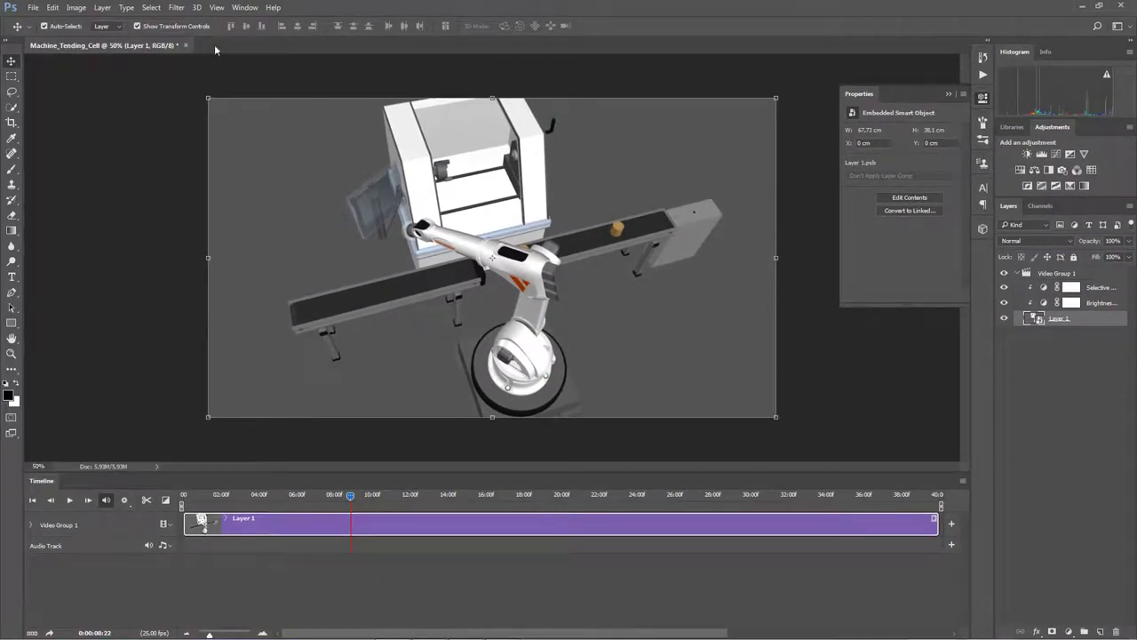
{"action": "left_click", "coordinate": [177, 8]}
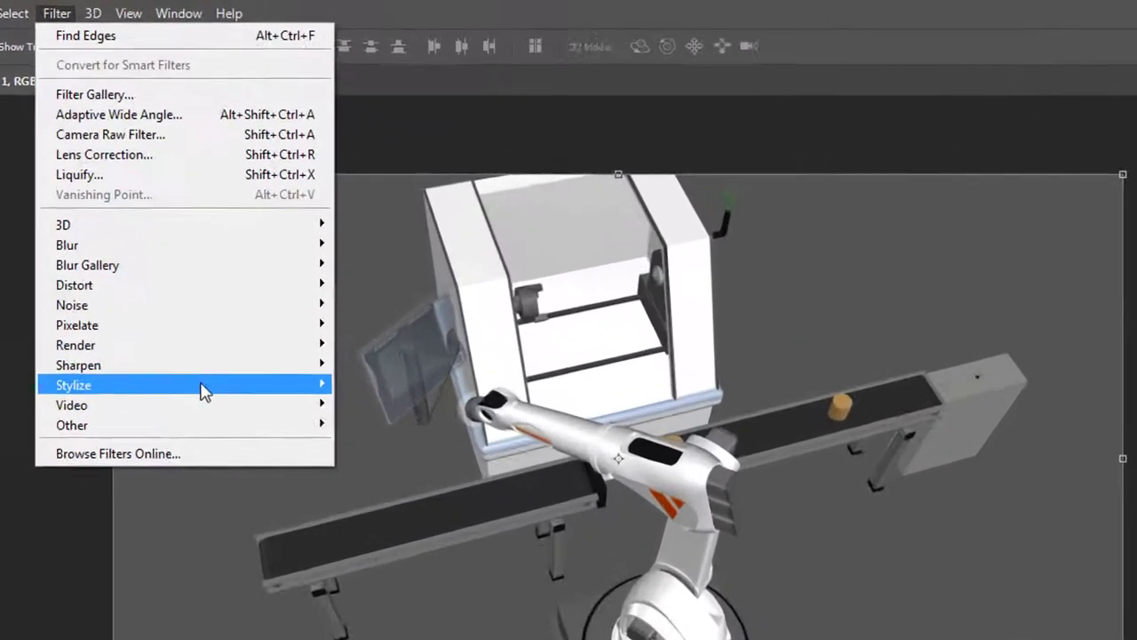
{"action": "mouse_move", "coordinate": [303, 388]}
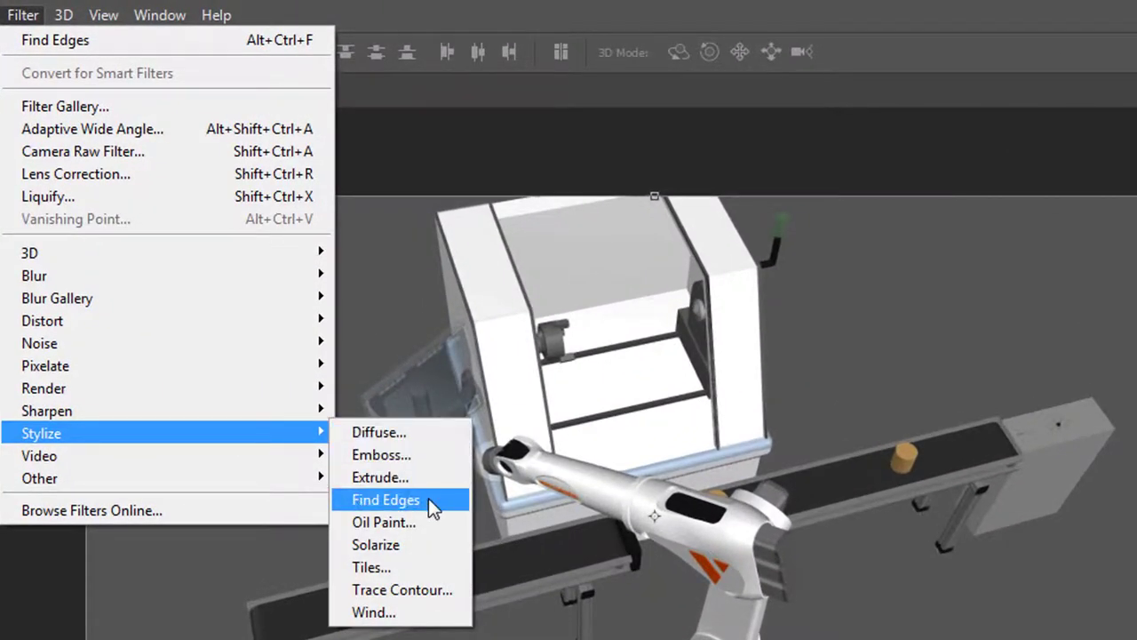
{"action": "left_click", "coordinate": [429, 498]}
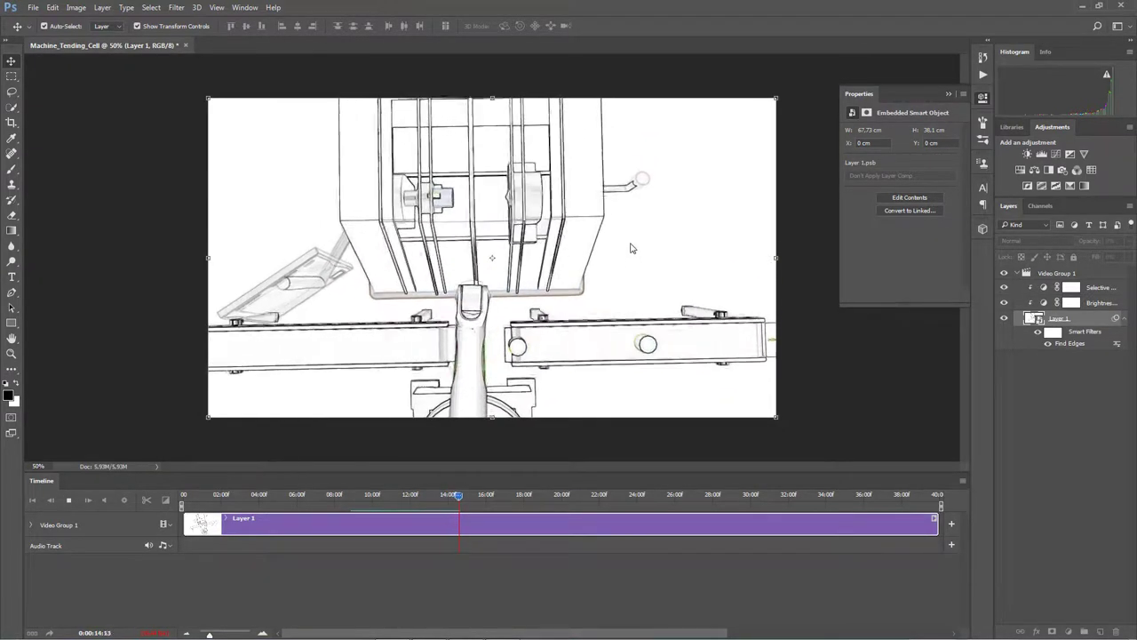
{"action": "key", "text": "space"}
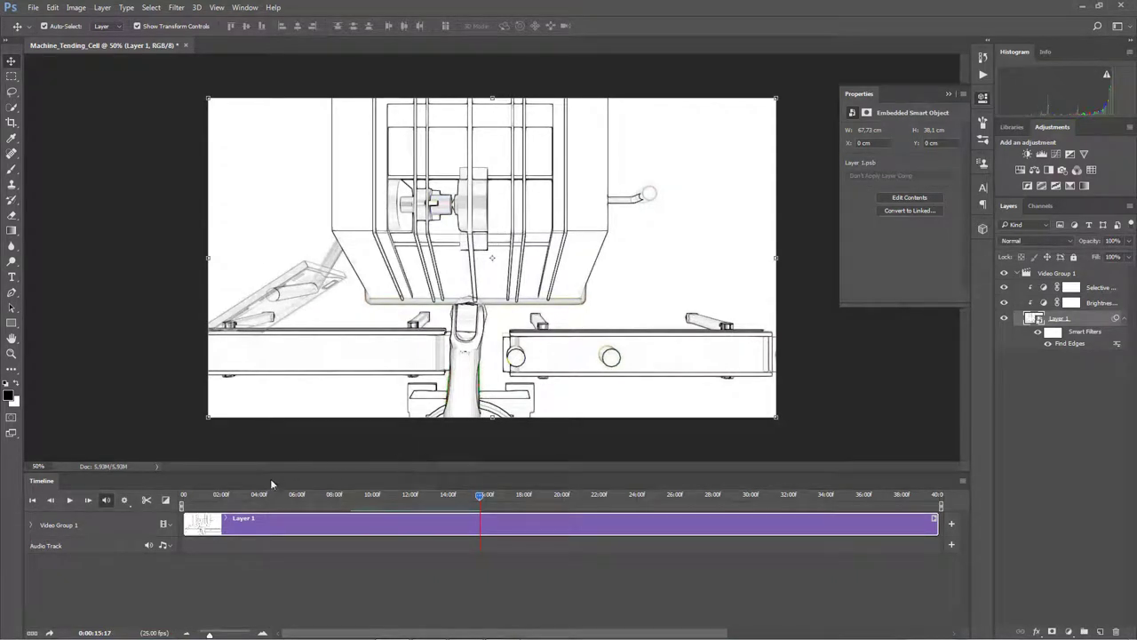
- Create a new video group above the footage and add the text "Machine Tending Demo" to it
{"action": "left_click", "coordinate": [165, 525]}
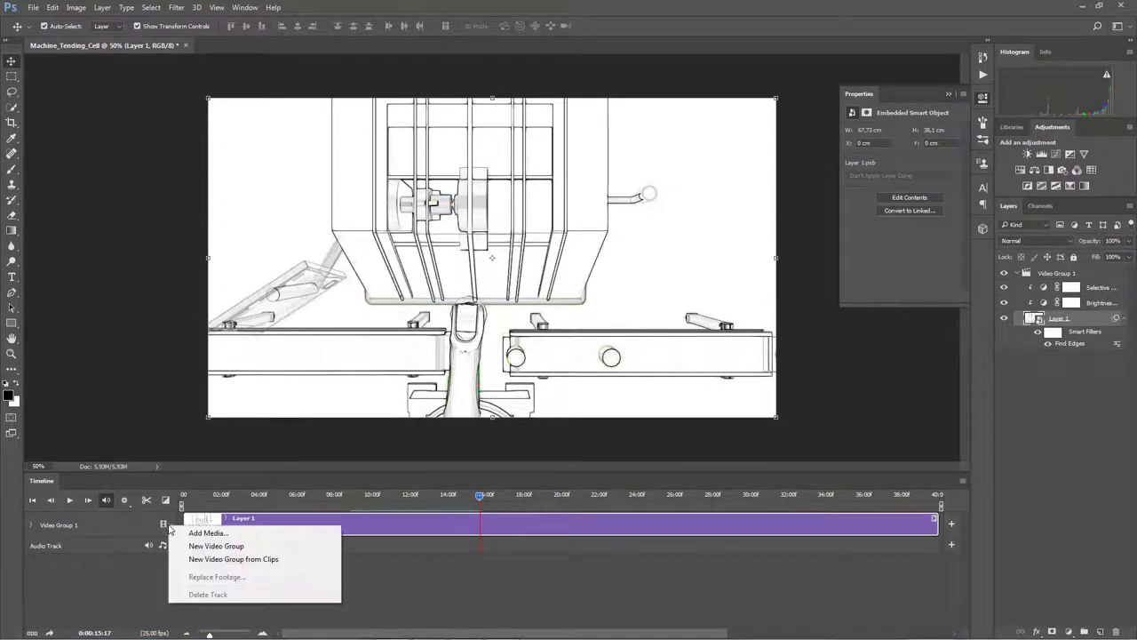
{"action": "left_click", "coordinate": [216, 546]}
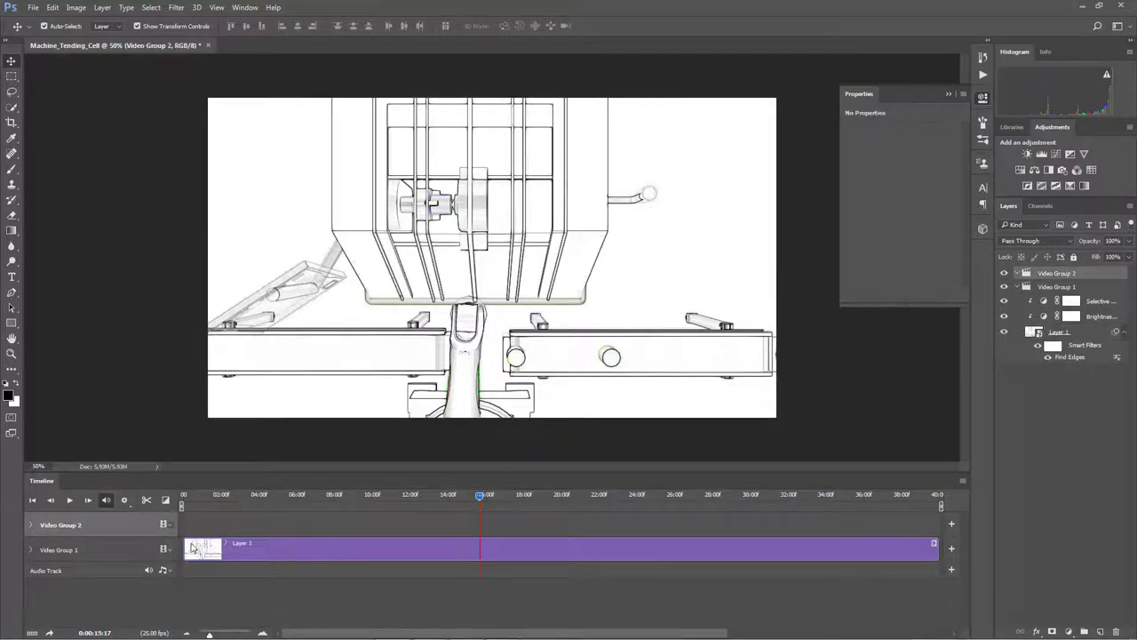
{"action": "left_click", "coordinate": [16, 277]}
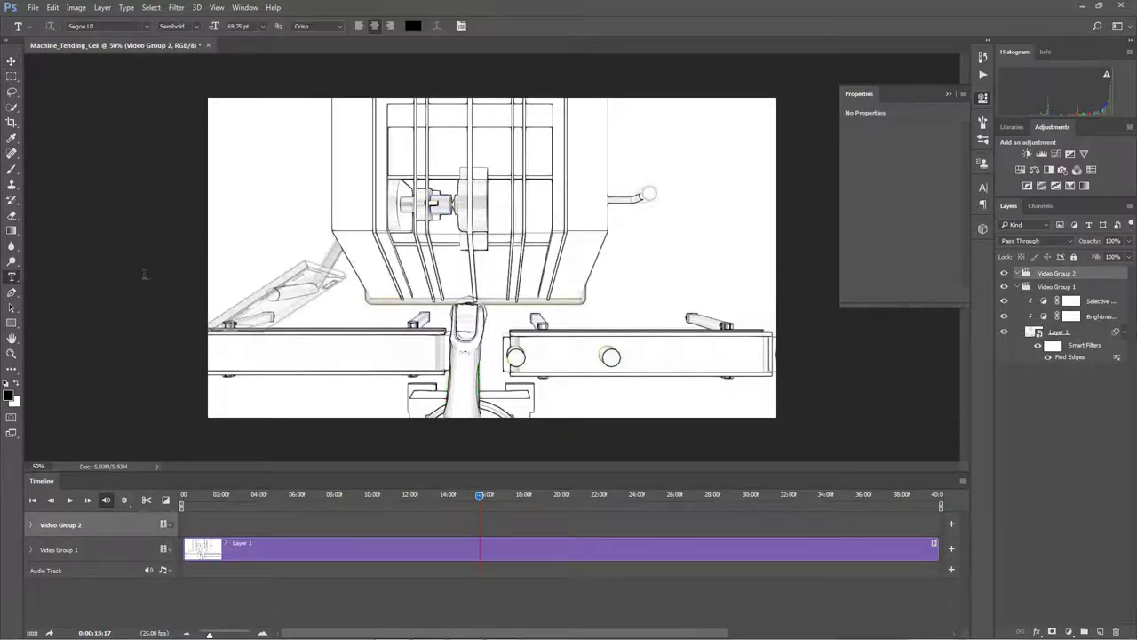
{"action": "left_click", "coordinate": [290, 177]}
{"action": "type", "text": "M"}
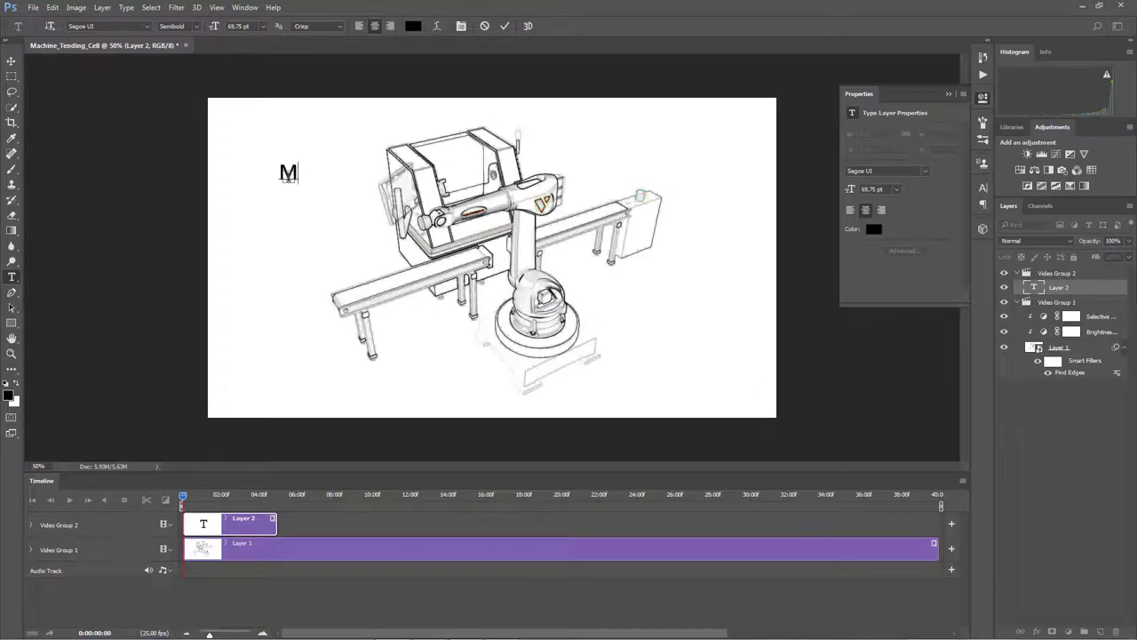
{"action": "type", "text": "achine Tending"}
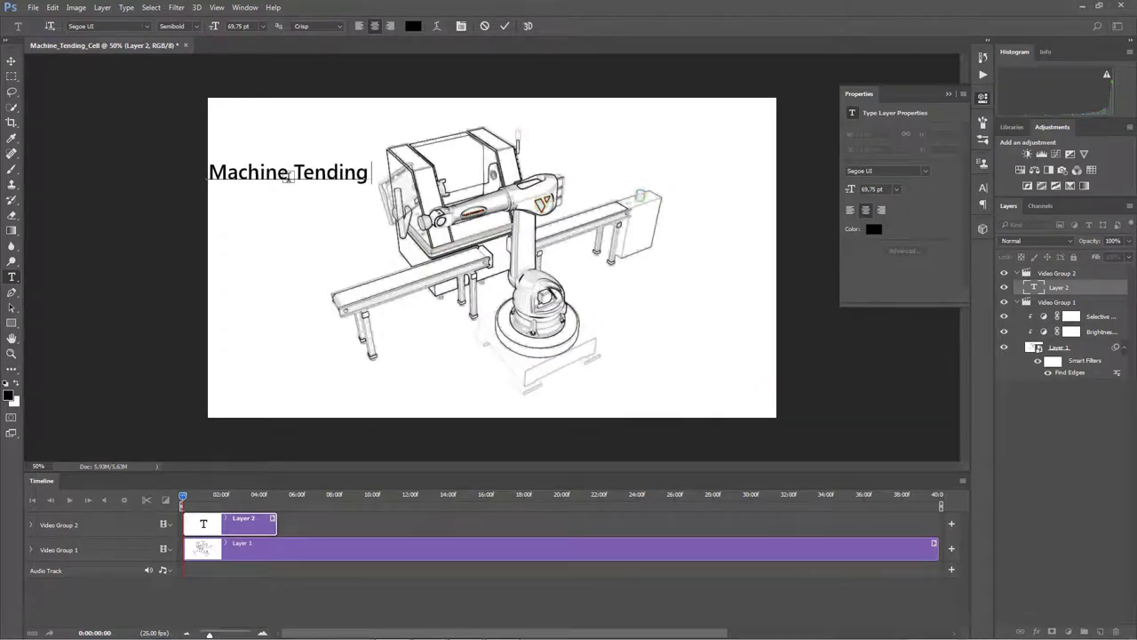
{"action": "type", "text": " Demo"}
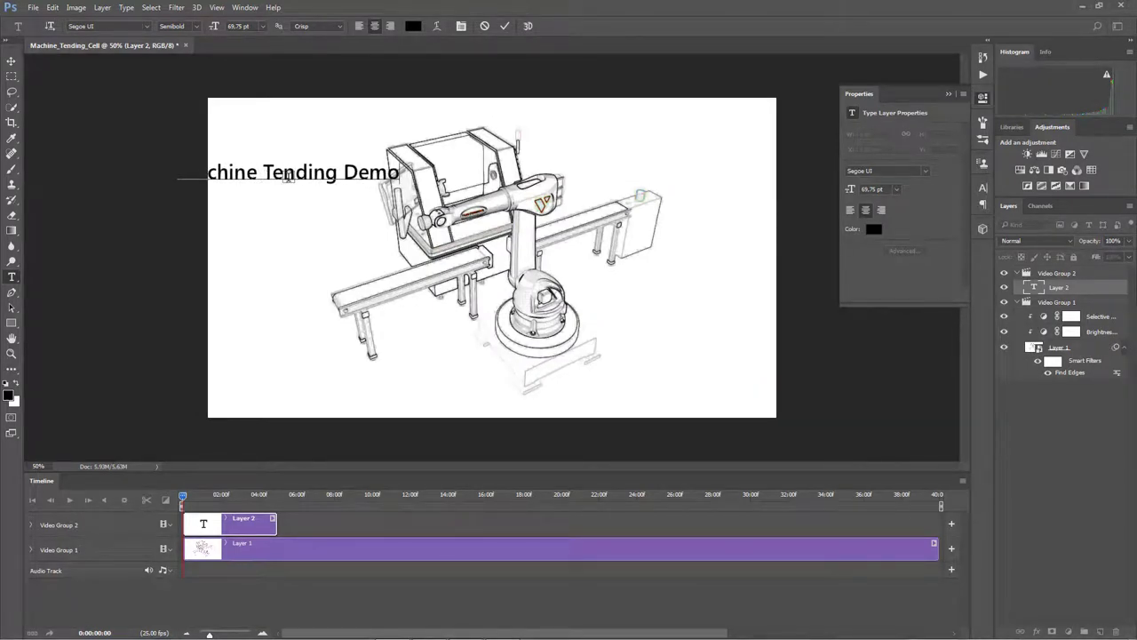
{"action": "left_click", "coordinate": [503, 27]}
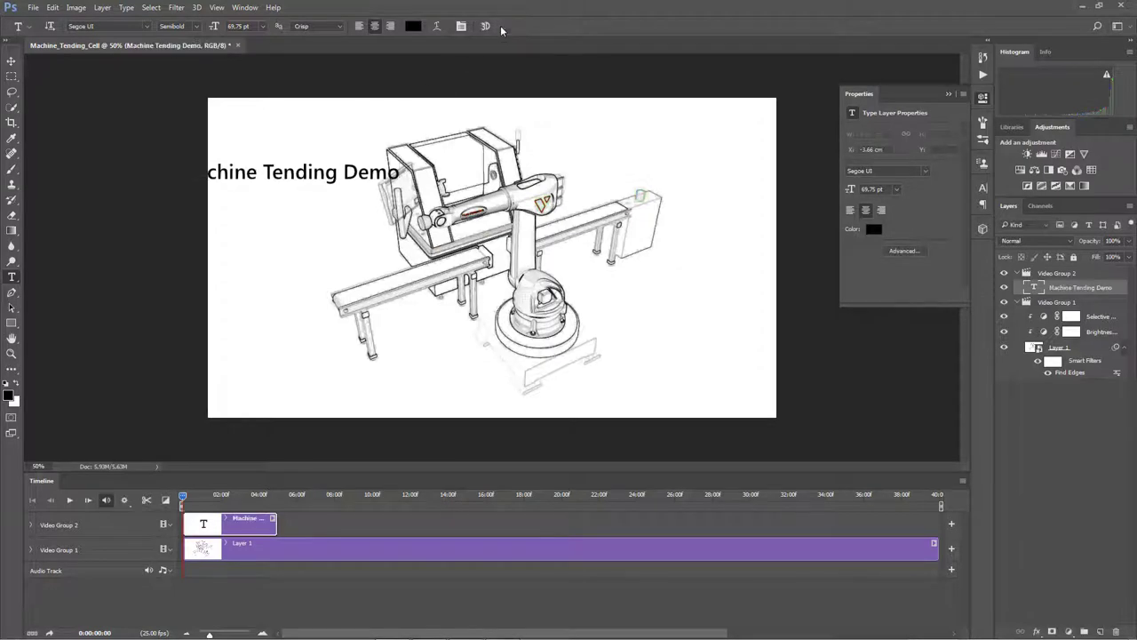
- Move the title text to the lower right of the video frame and scale it up to about 175%
{"action": "left_click", "coordinate": [12, 61]}
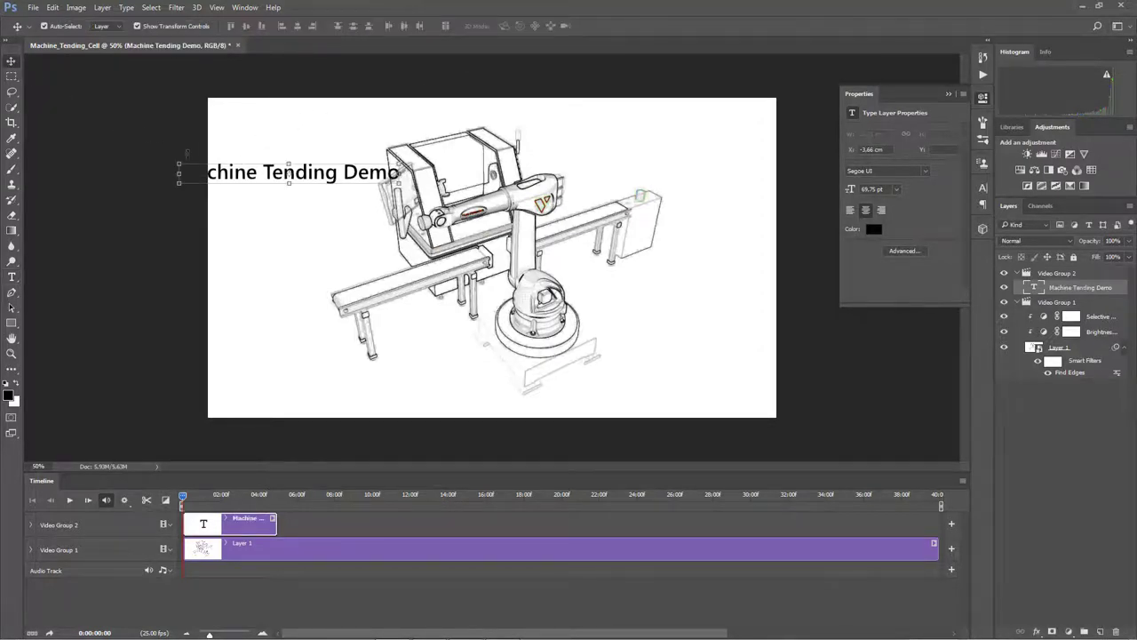
{"action": "left_click_drag", "start_coordinate": [251, 178], "coordinate": [703, 376]}
{"action": "left_click_drag", "start_coordinate": [539, 339], "coordinate": [372, 263]}
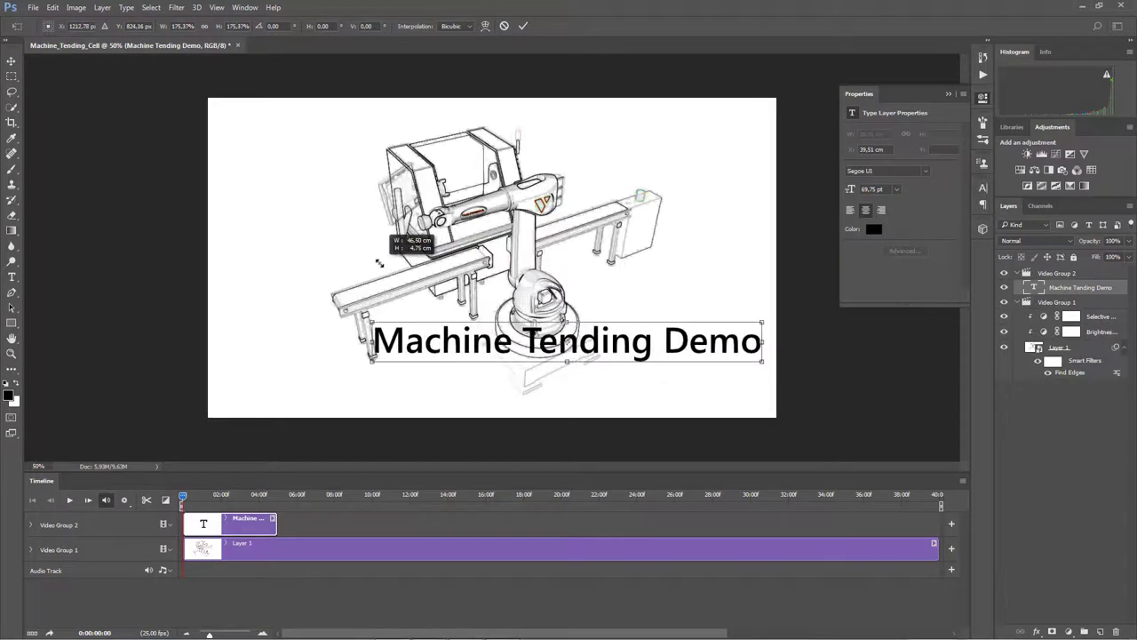
{"action": "left_click_drag", "start_coordinate": [445, 342], "coordinate": [453, 376]}
{"action": "left_click", "coordinate": [523, 26]}
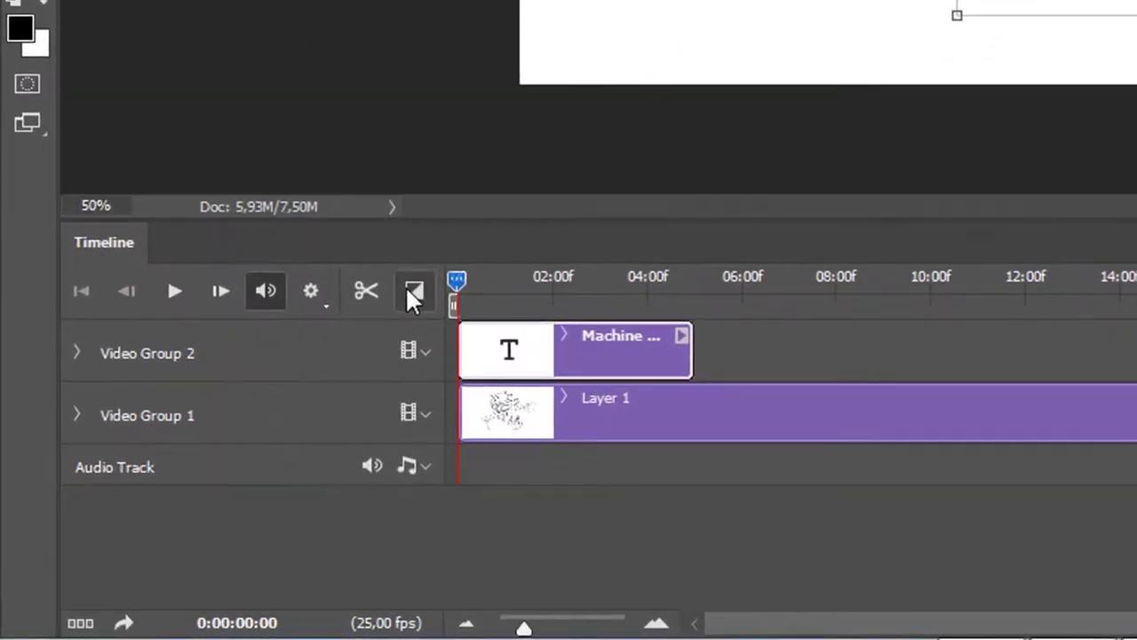
- Add a 1-second Fade transition to the start of the title clip and open the transition's settings
{"action": "left_click", "coordinate": [164, 500]}
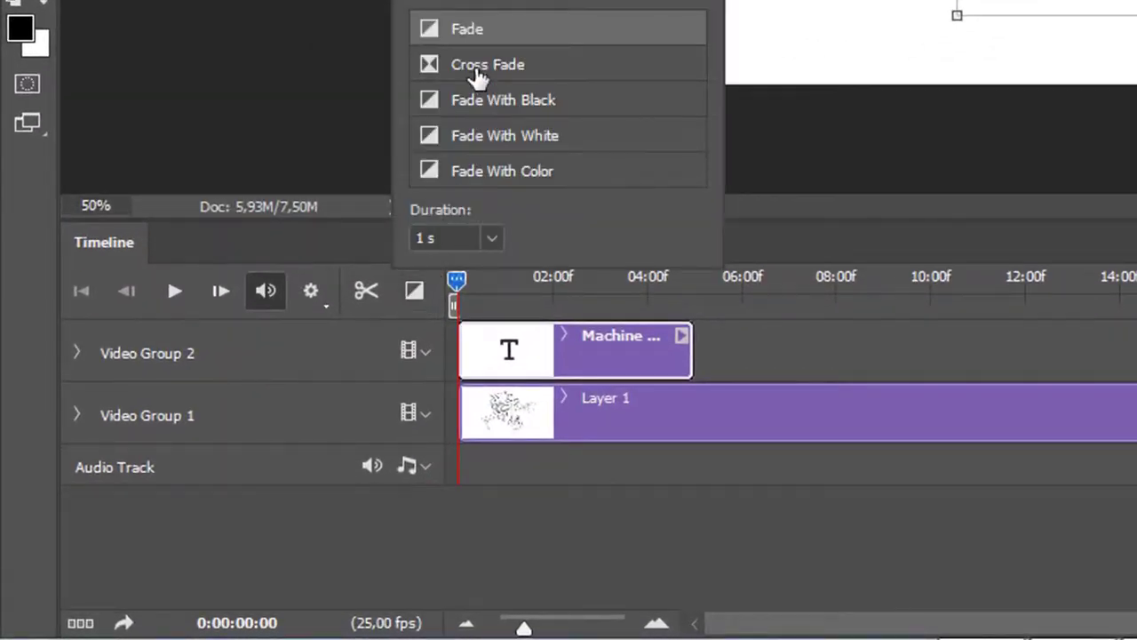
{"action": "mouse_move", "coordinate": [488, 30]}
{"action": "left_mouse_down"}
{"action": "mouse_move", "coordinate": [523, 239]}
{"action": "mouse_move", "coordinate": [480, 370]}
{"action": "left_mouse_up"}
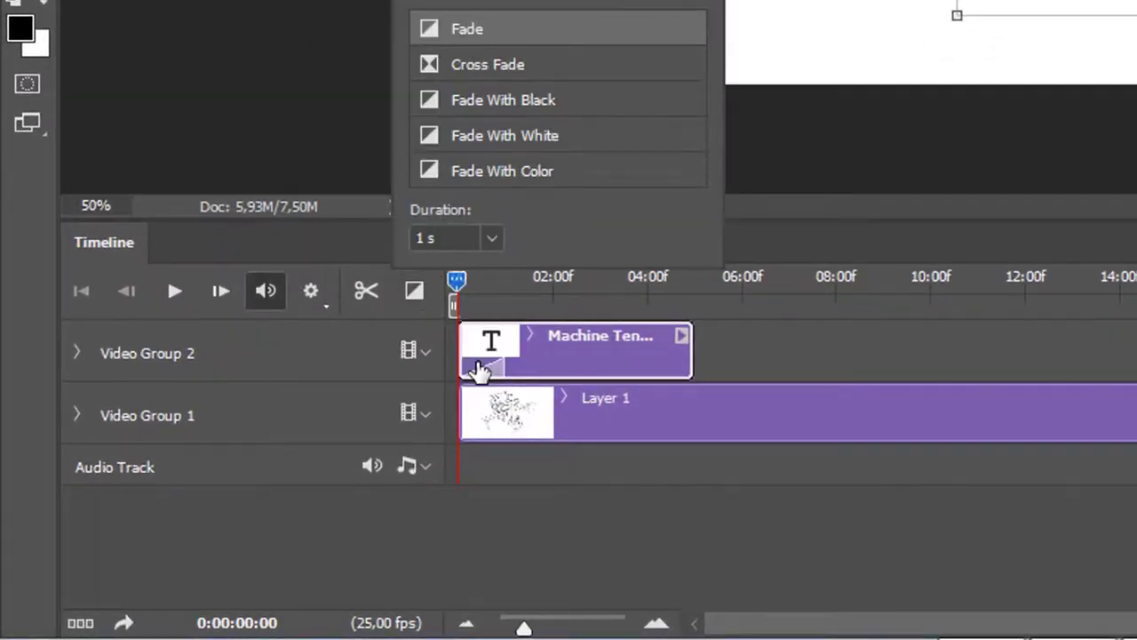
{"action": "right_click", "coordinate": [486, 370]}
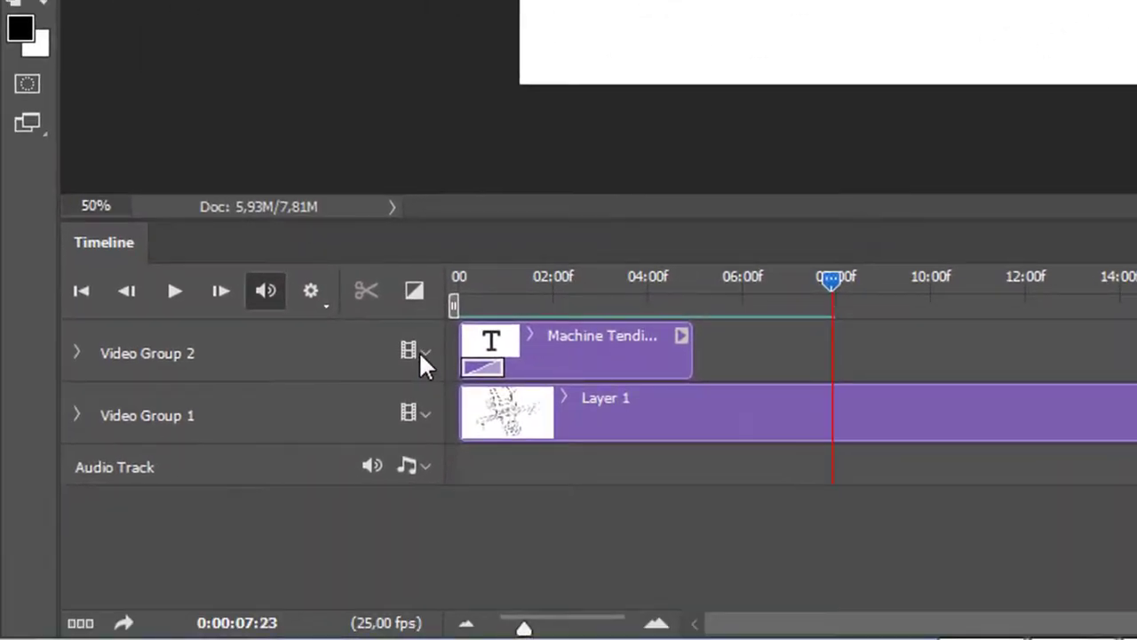
- Expand the title's video group and set a Transform keyframe on the title clip at 0:00:02:22
{"action": "left_click", "coordinate": [424, 352]}
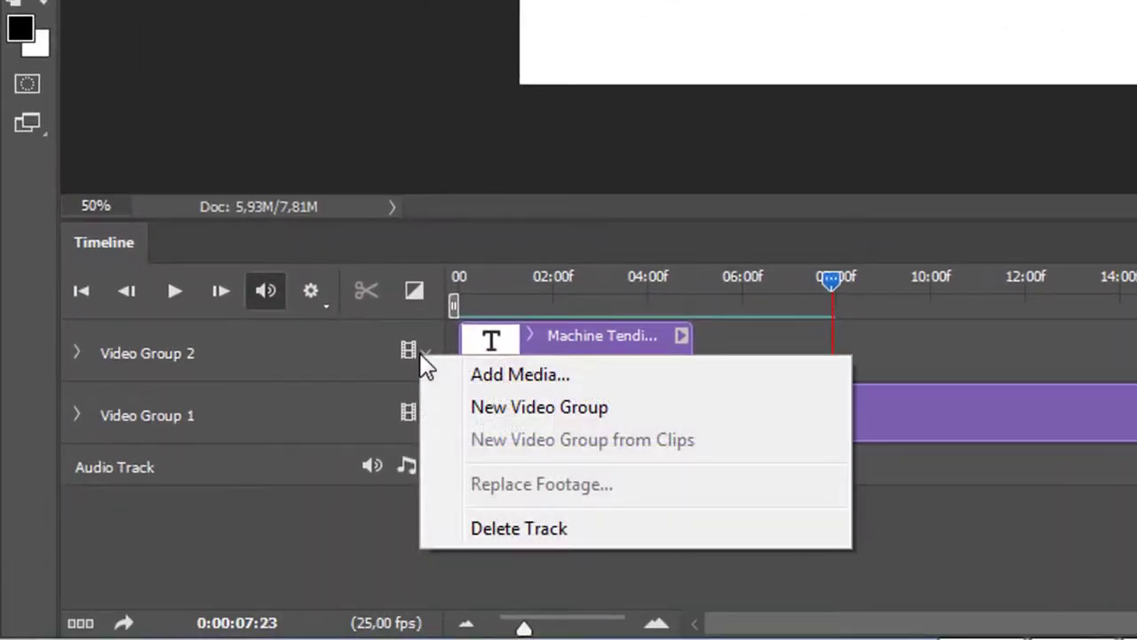
{"action": "left_click", "coordinate": [420, 348]}
{"action": "left_click", "coordinate": [230, 346]}
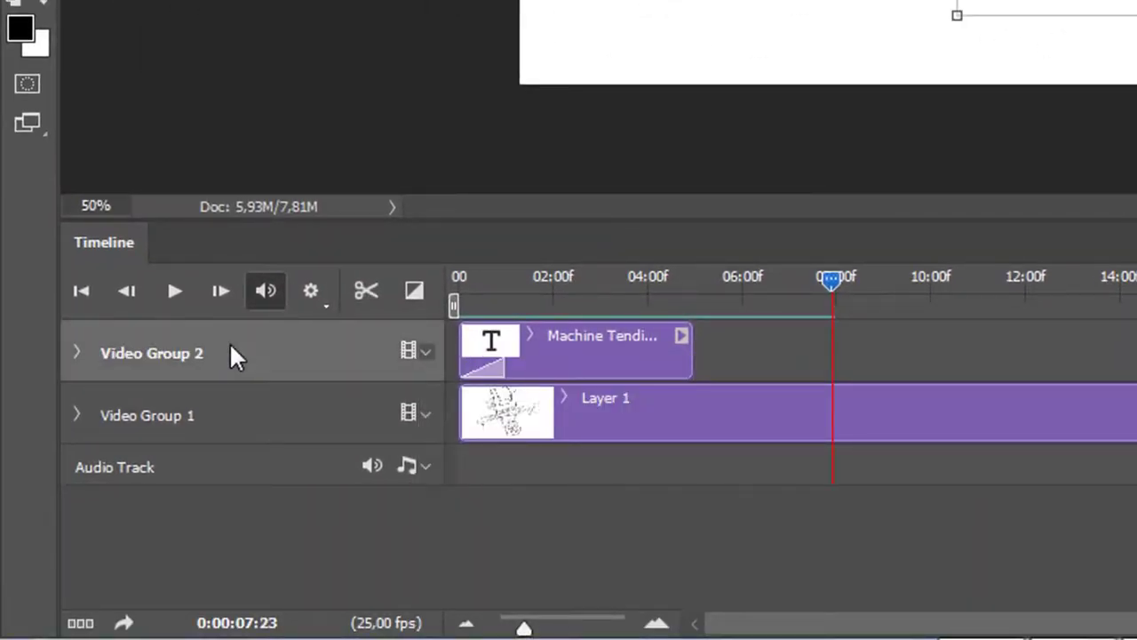
{"action": "left_click", "coordinate": [76, 353]}
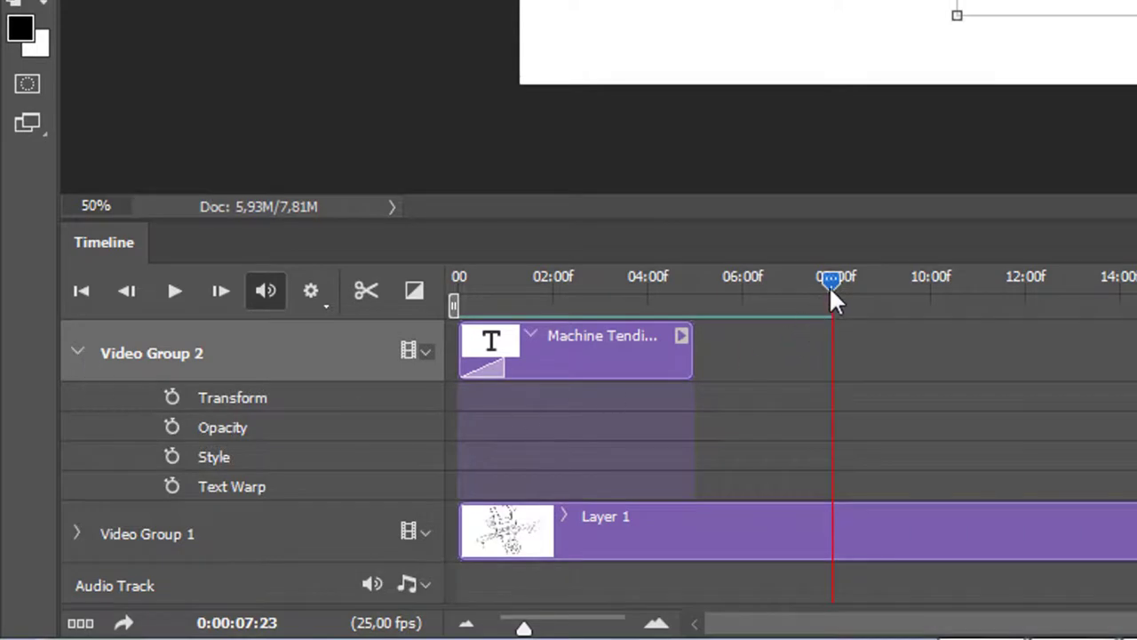
{"action": "left_click_drag", "start_coordinate": [831, 280], "coordinate": [590, 302]}
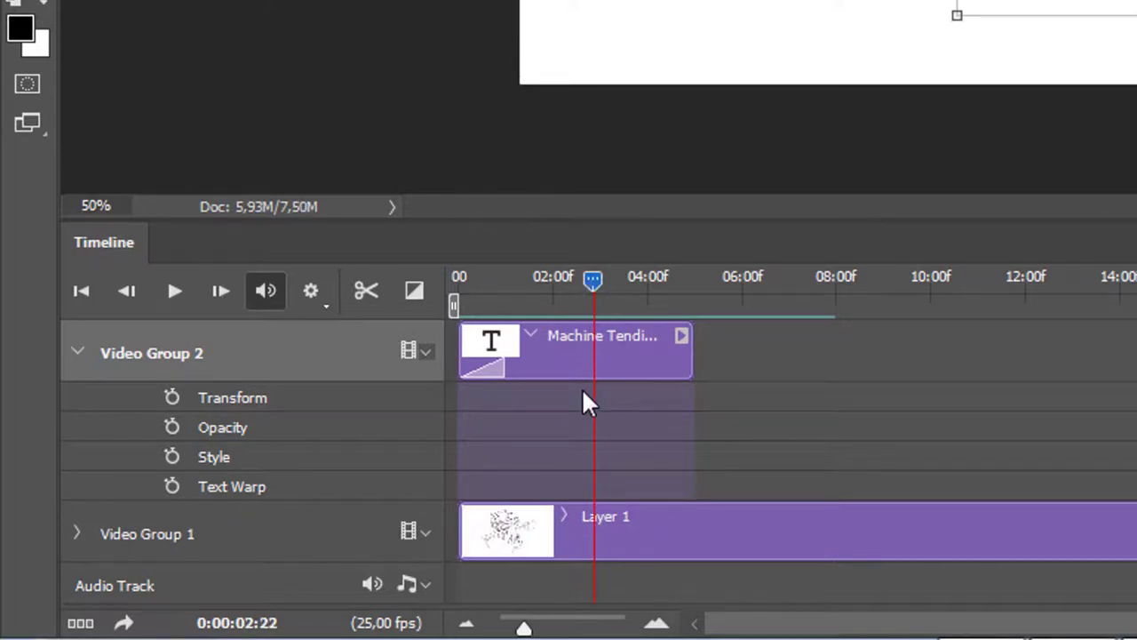
{"action": "left_click", "coordinate": [173, 397]}
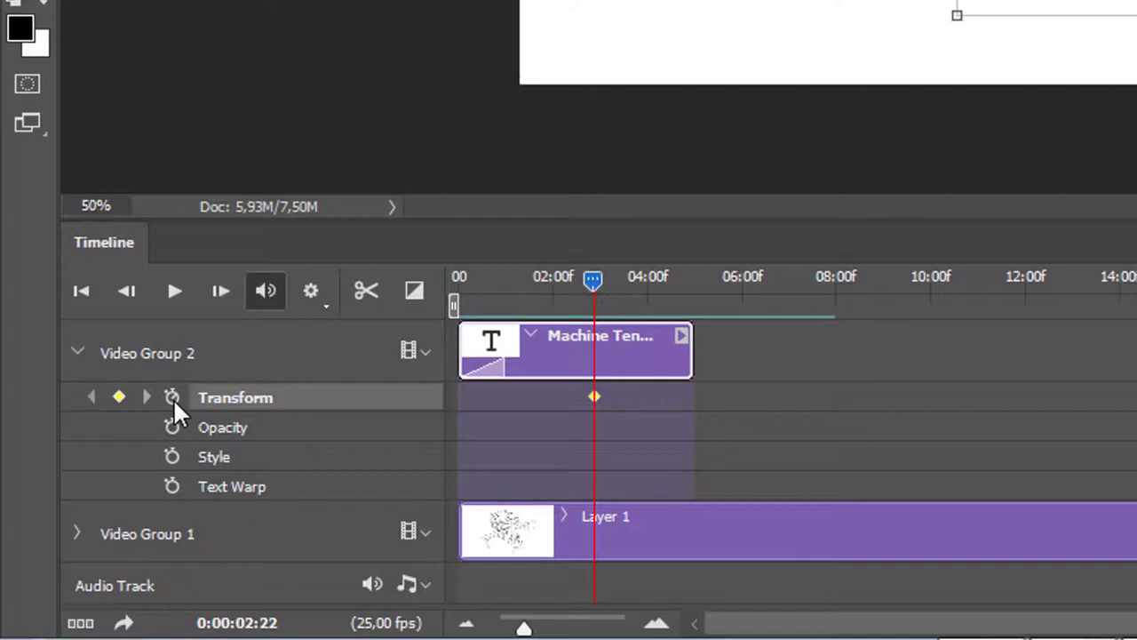
- At the clip's start, move the title horizontally out past the frame's left edge to keyframe it, and play back the slide-in animation
{"action": "left_click_drag", "start_coordinate": [593, 281], "coordinate": [459, 282]}
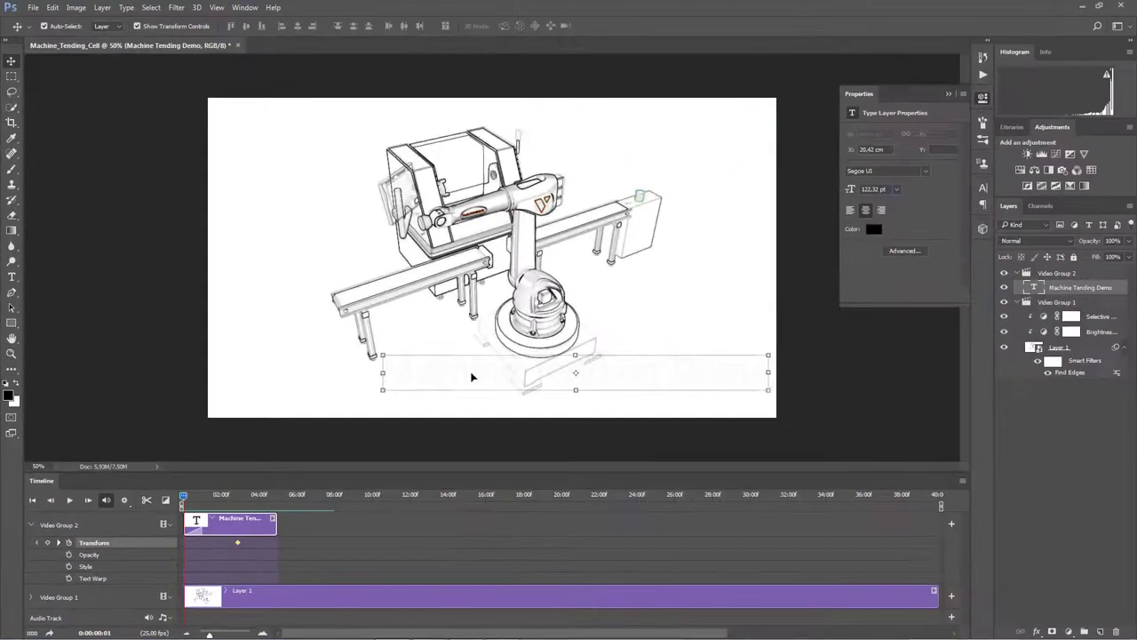
{"action": "left_click_drag", "start_coordinate": [474, 376], "coordinate": [62, 375]}
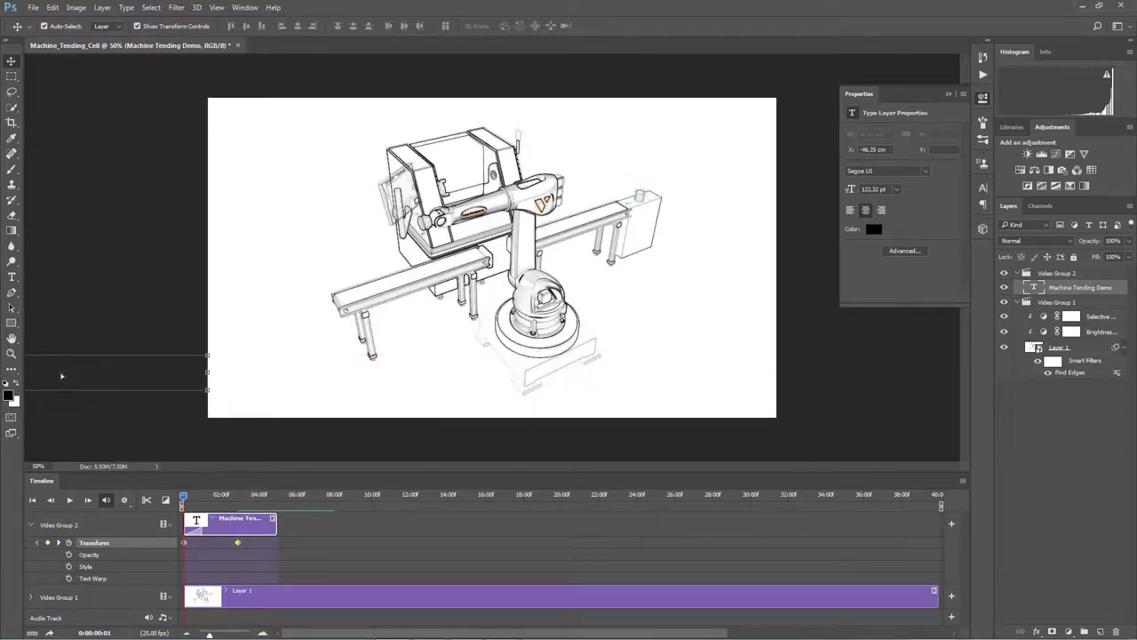
{"action": "left_click_drag", "start_coordinate": [184, 498], "coordinate": [181, 499]}
{"action": "key", "text": "space"}
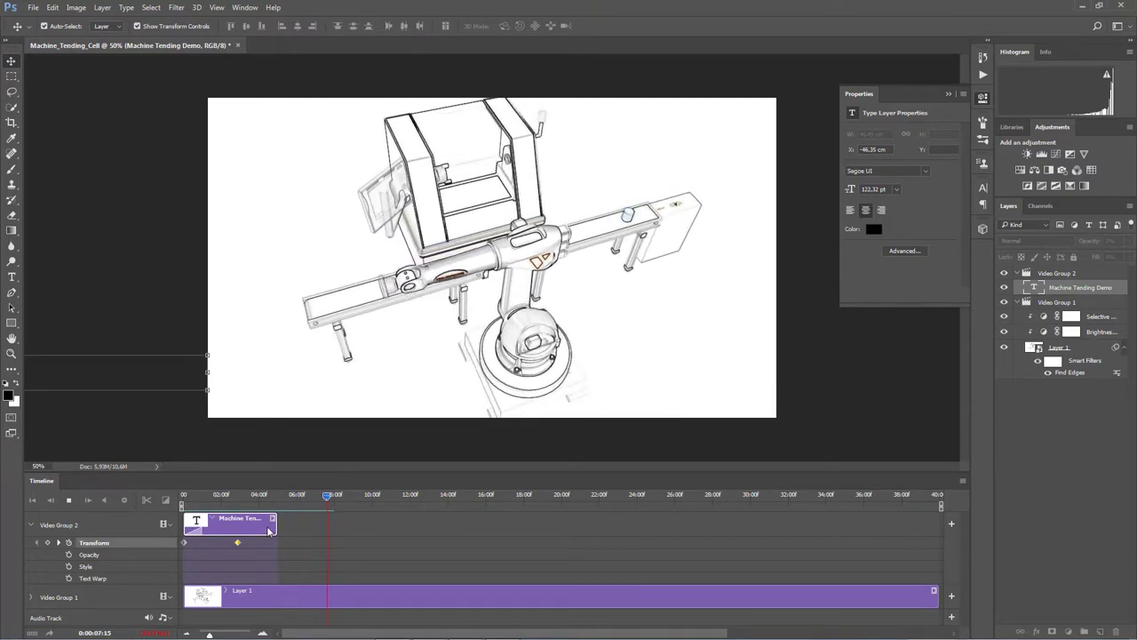
{"action": "key", "text": "space"}
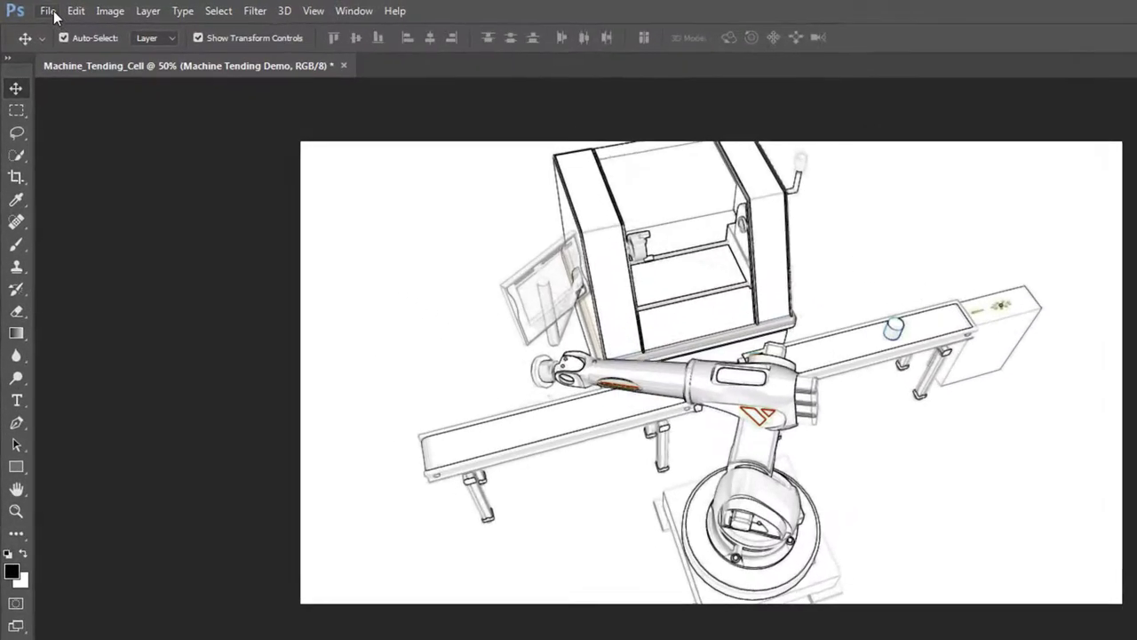
- Open the render settings for exporting the finished timeline as a video
{"action": "left_click", "coordinate": [32, 7]}
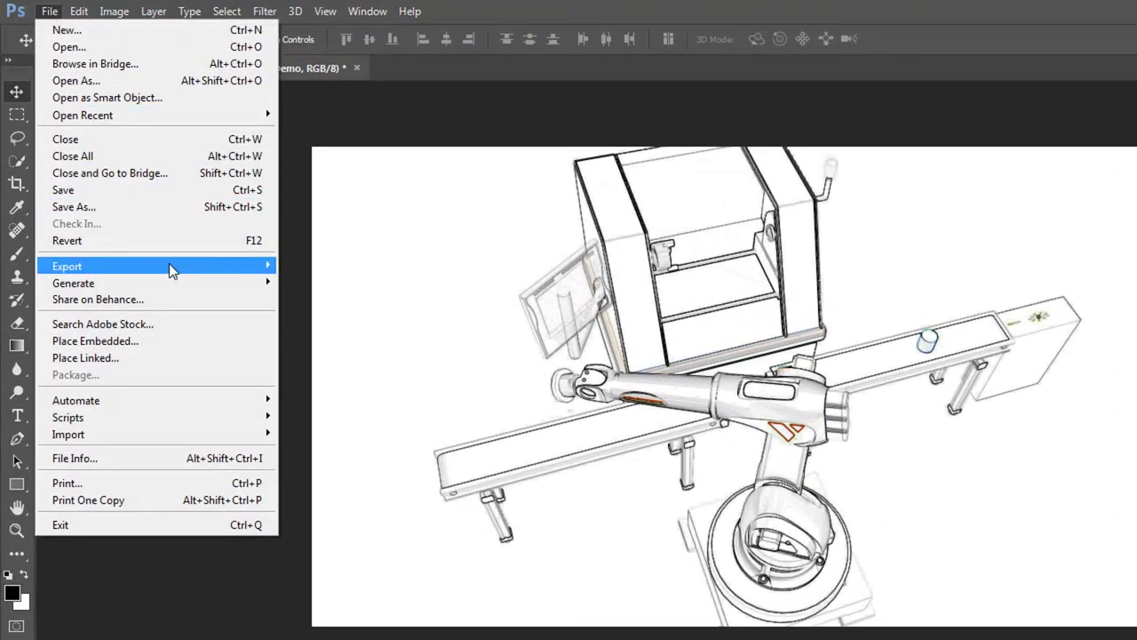
{"action": "mouse_move", "coordinate": [164, 265]}
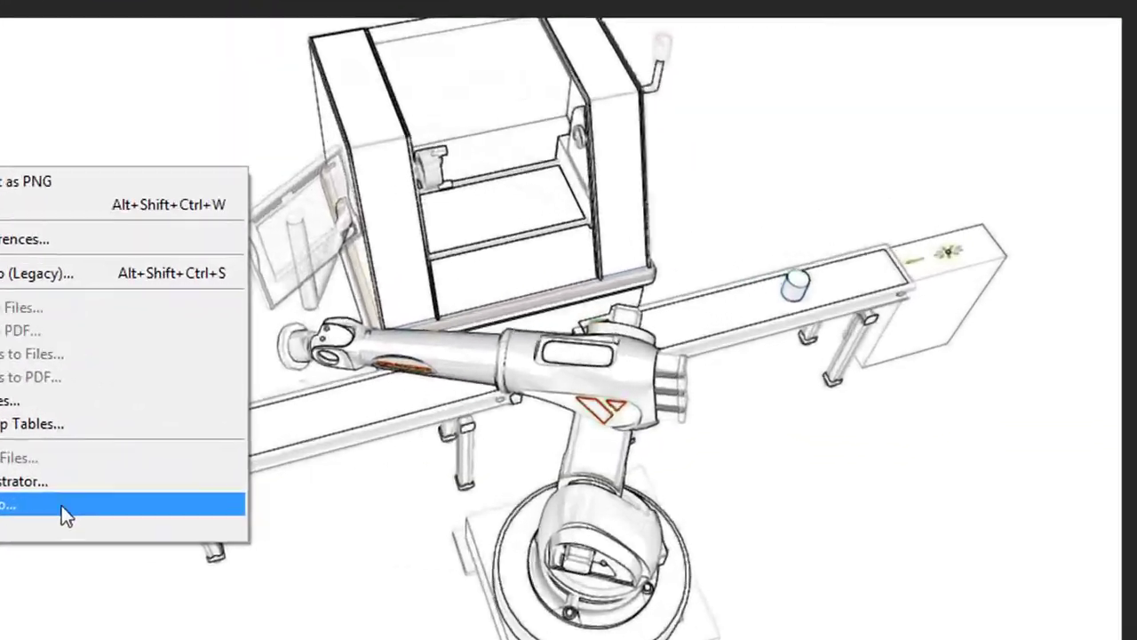
{"action": "left_click", "coordinate": [394, 502]}
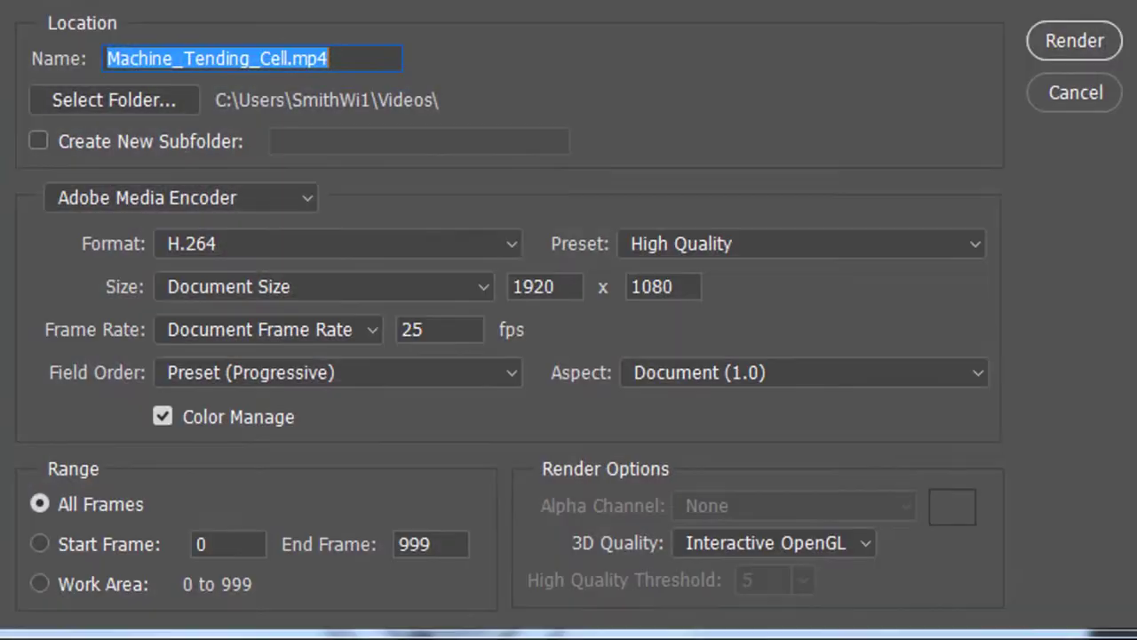